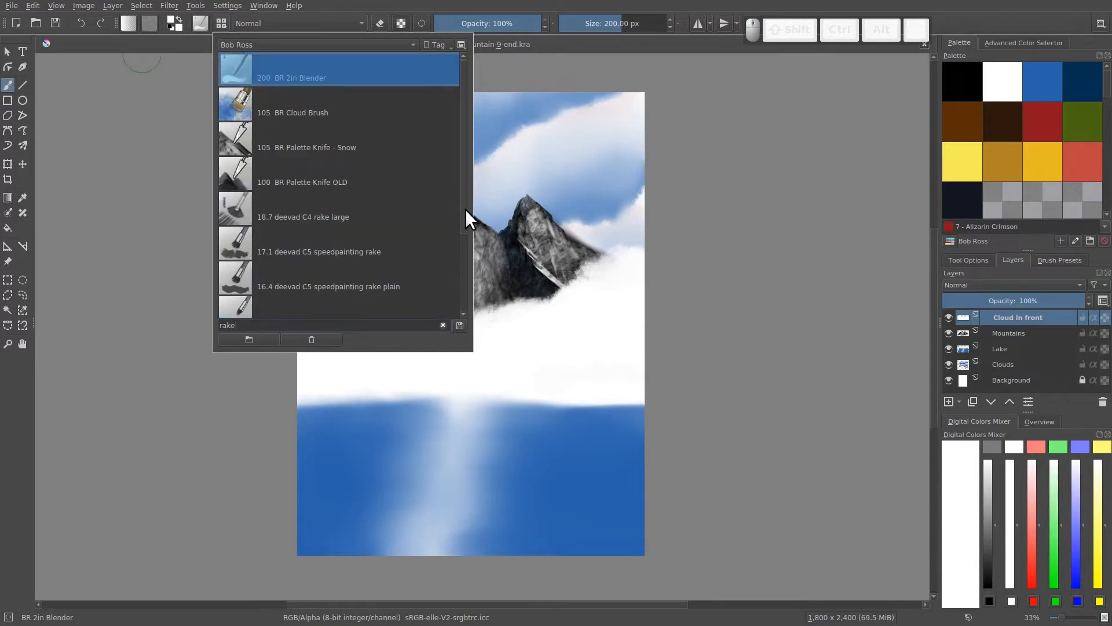
- Choose the Rake texture brush preset, load its preview image into the brush editor's scratchpad, and show the Brush Tip settings
drag(465, 208, 461, 309)
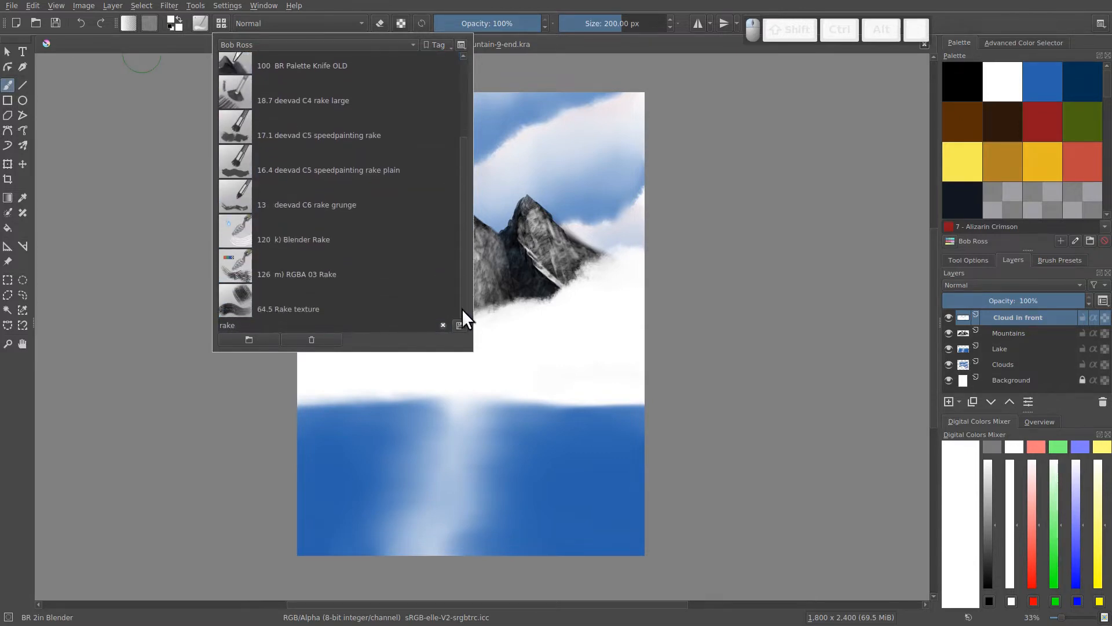
click(230, 296)
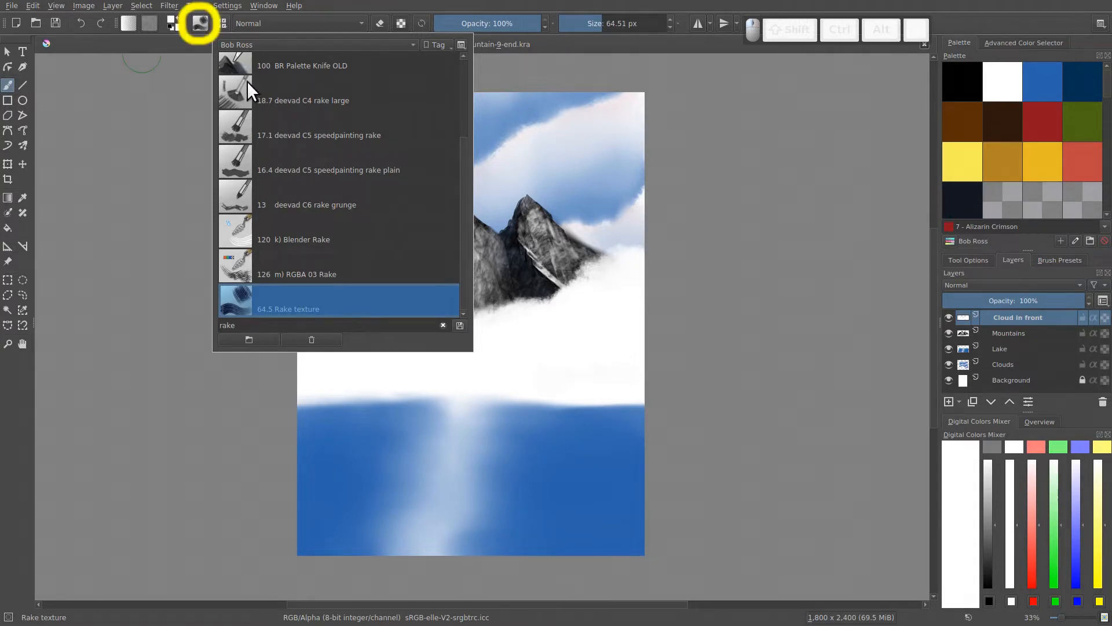
click(200, 23)
click(221, 24)
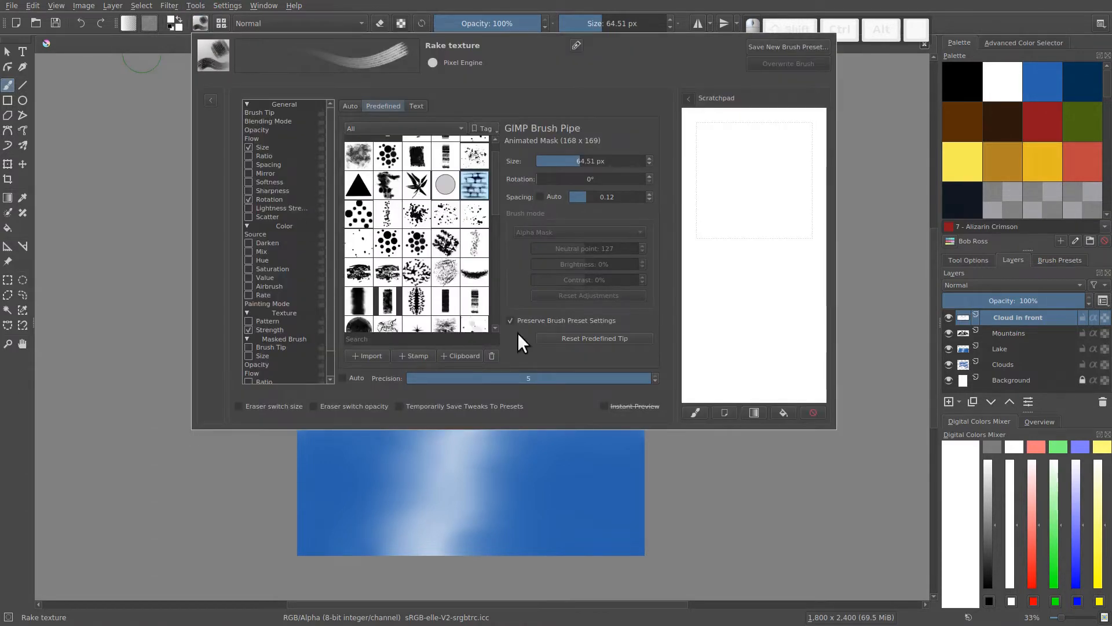
click(695, 413)
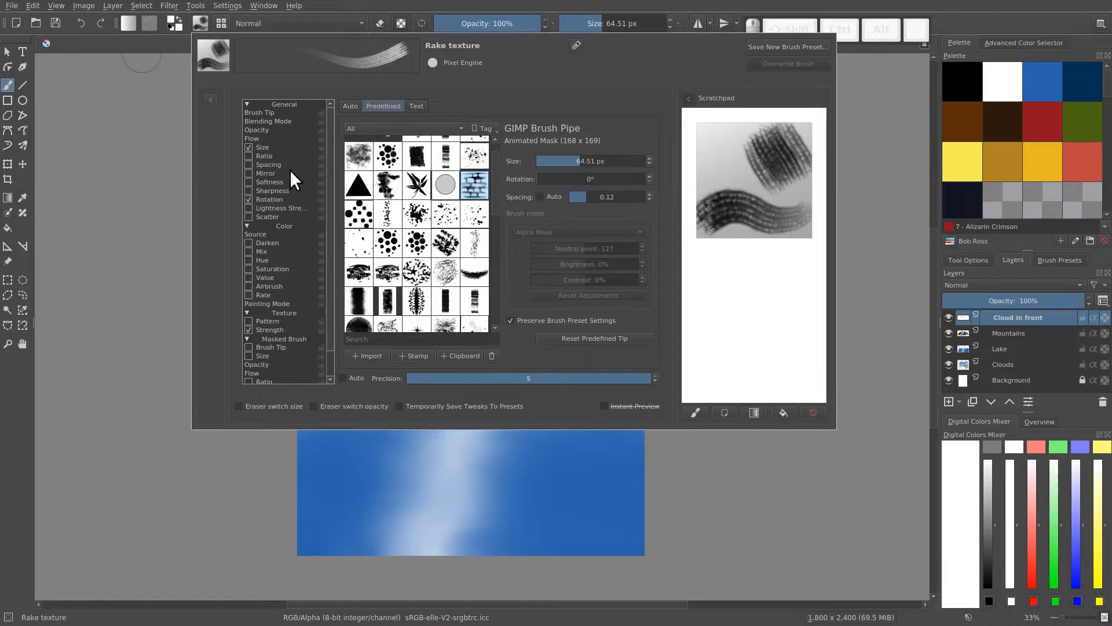
click(258, 112)
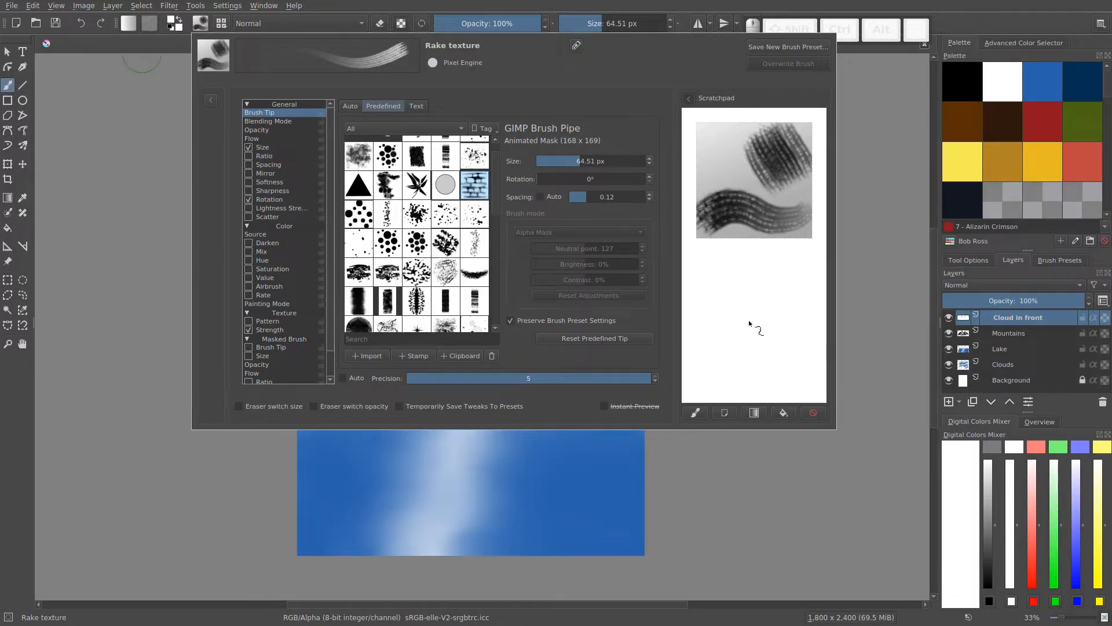
- Set the paint colour to Pthalo Blue and paint test dabs and strokes in the scratchpad below the preset image
click(1041, 76)
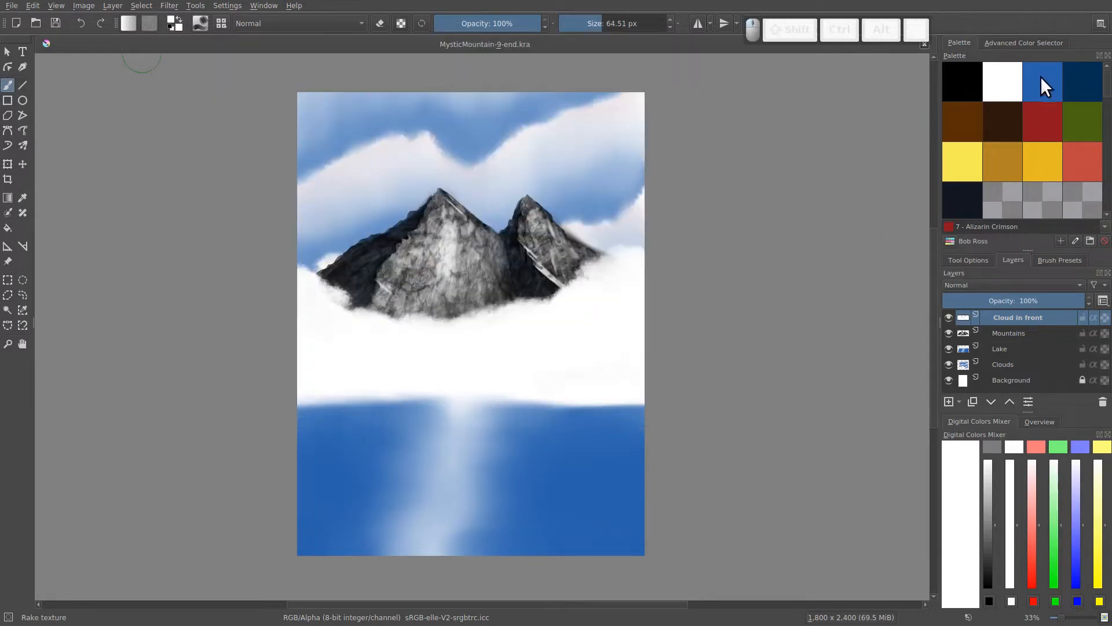
click(1036, 78)
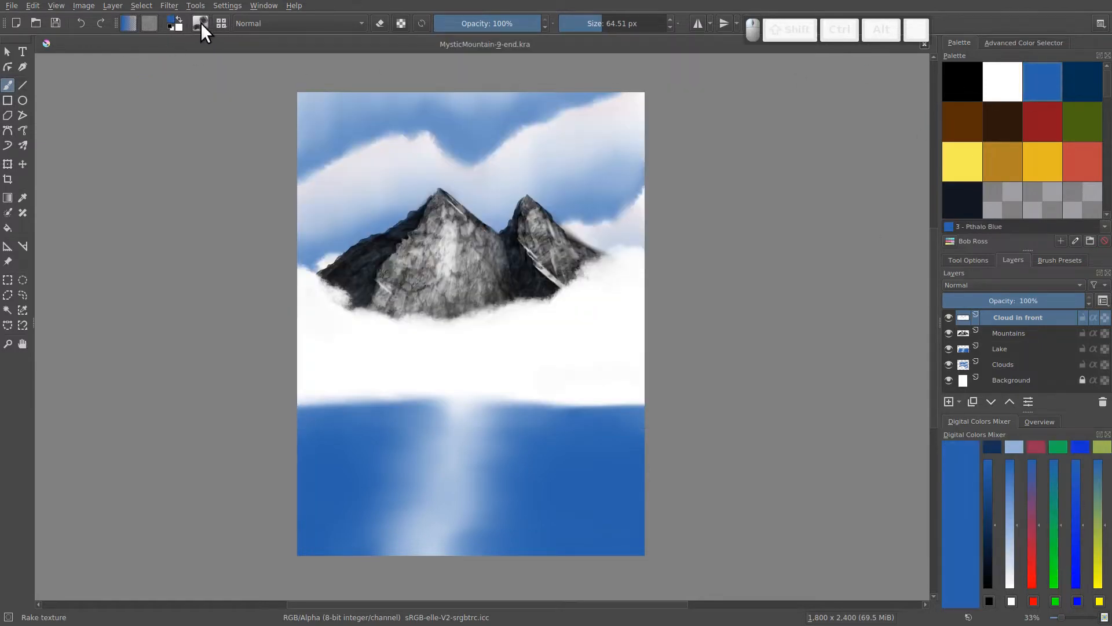
click(200, 23)
drag(728, 300, 767, 333)
drag(758, 288, 763, 295)
drag(724, 271, 729, 274)
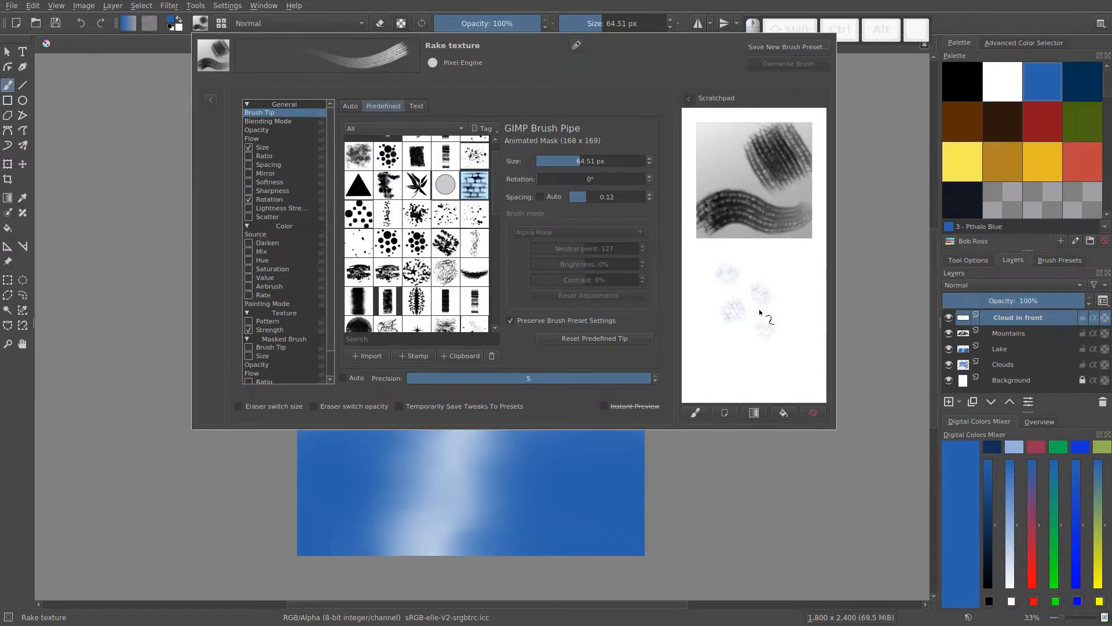
drag(794, 322, 755, 319)
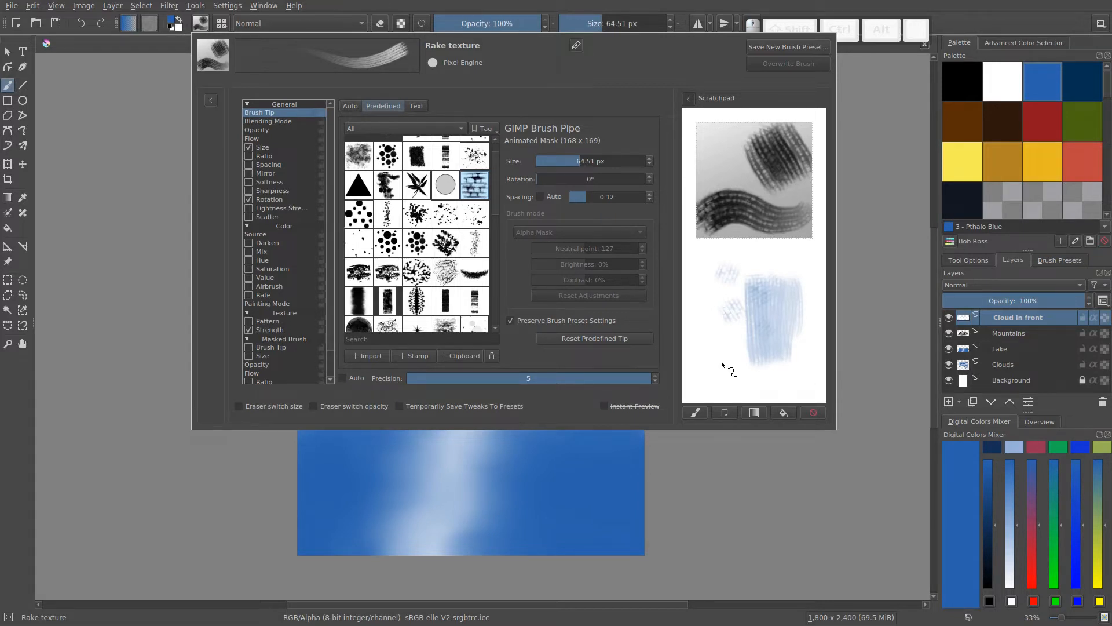
- Fill the scratchpad with the blue-to-white gradient and set the brush size to 100 px
click(753, 413)
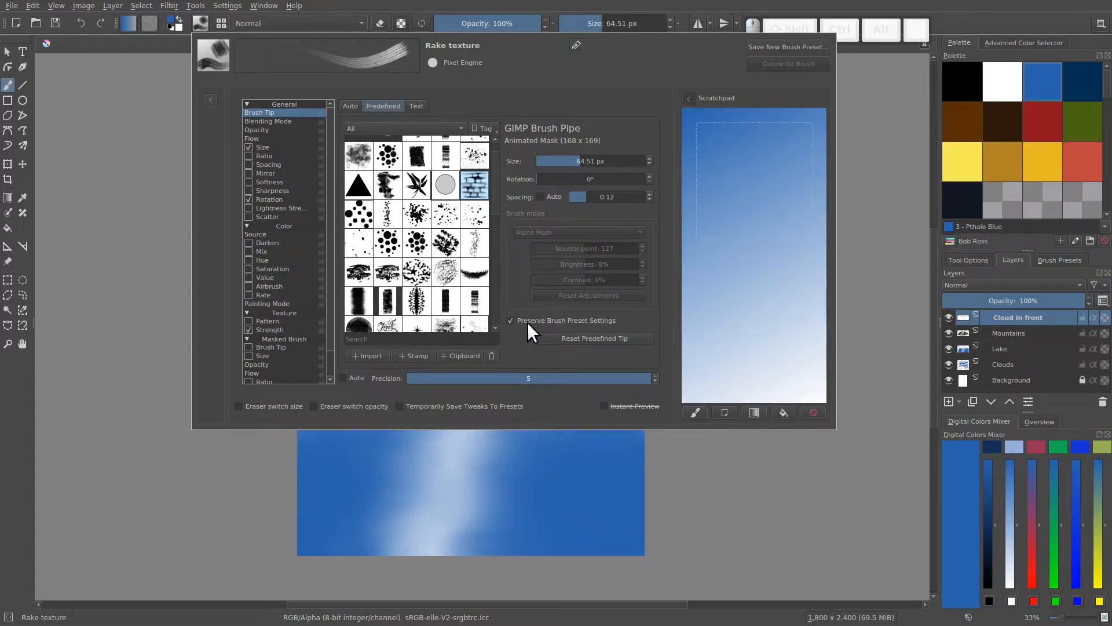
click(578, 161)
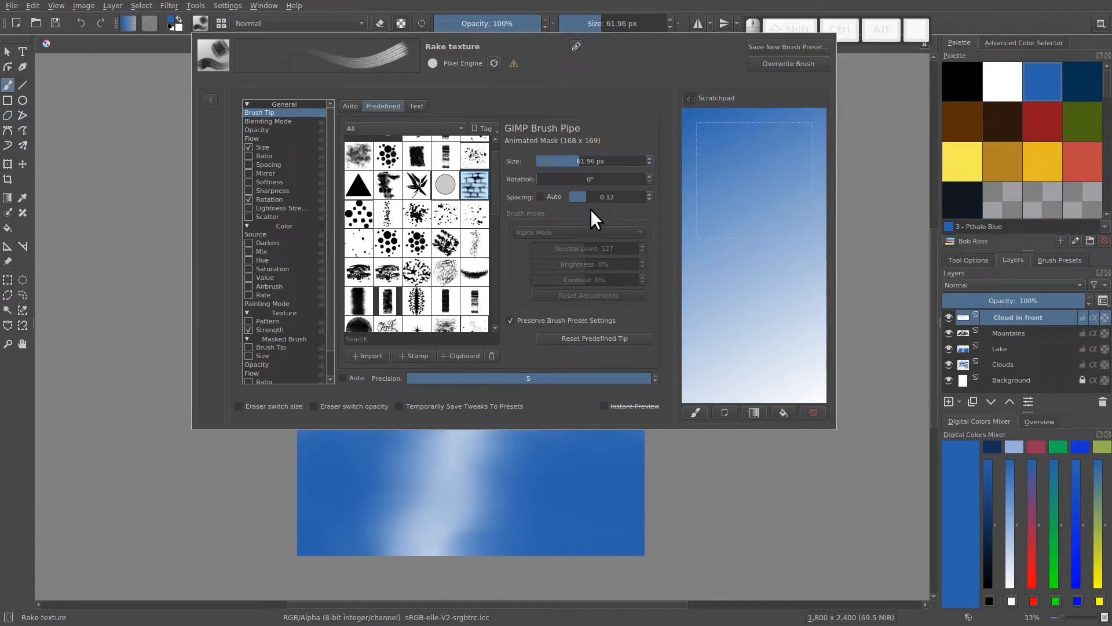
text(100)
key(Return)
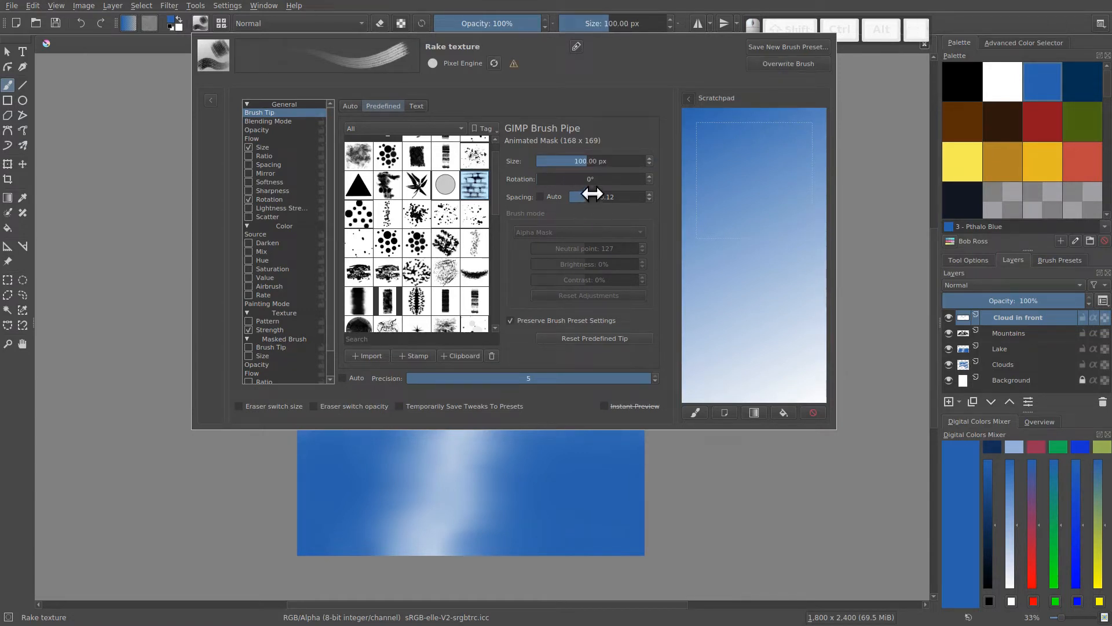
- Paint overlapping vertical test strokes across the scratchpad's gradient with the resized rake brush
mouse_move(728, 284)
mouse_down()
mouse_move(733, 338)
mouse_move(780, 285)
mouse_move(753, 285)
mouse_move(805, 318)
mouse_up()
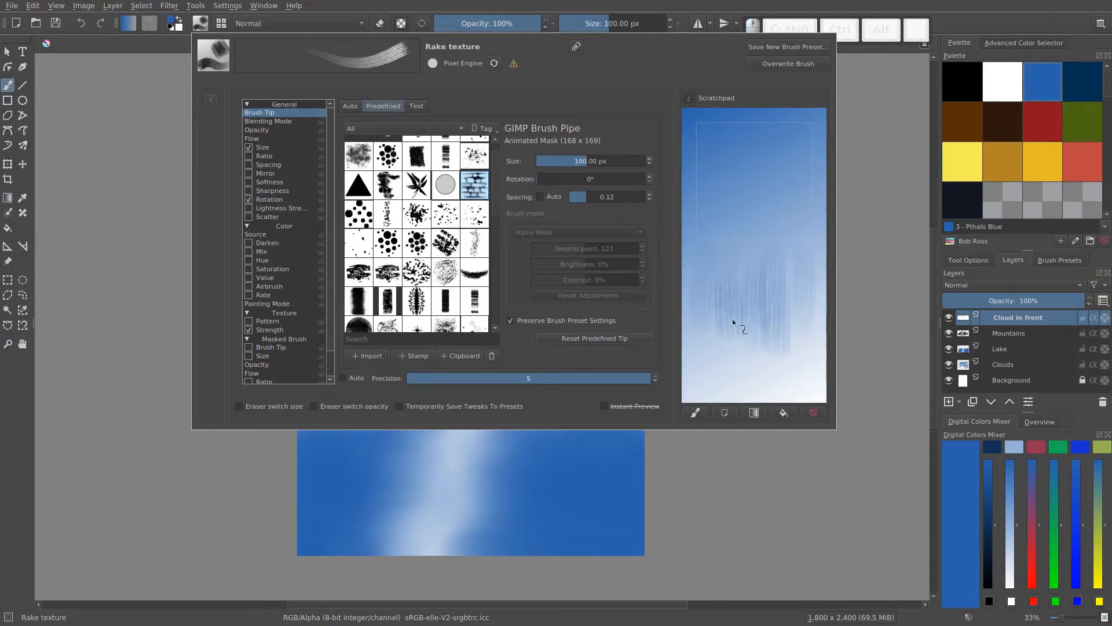
drag(708, 264, 717, 351)
mouse_move(743, 249)
mouse_down()
mouse_move(747, 330)
mouse_move(775, 329)
mouse_up()
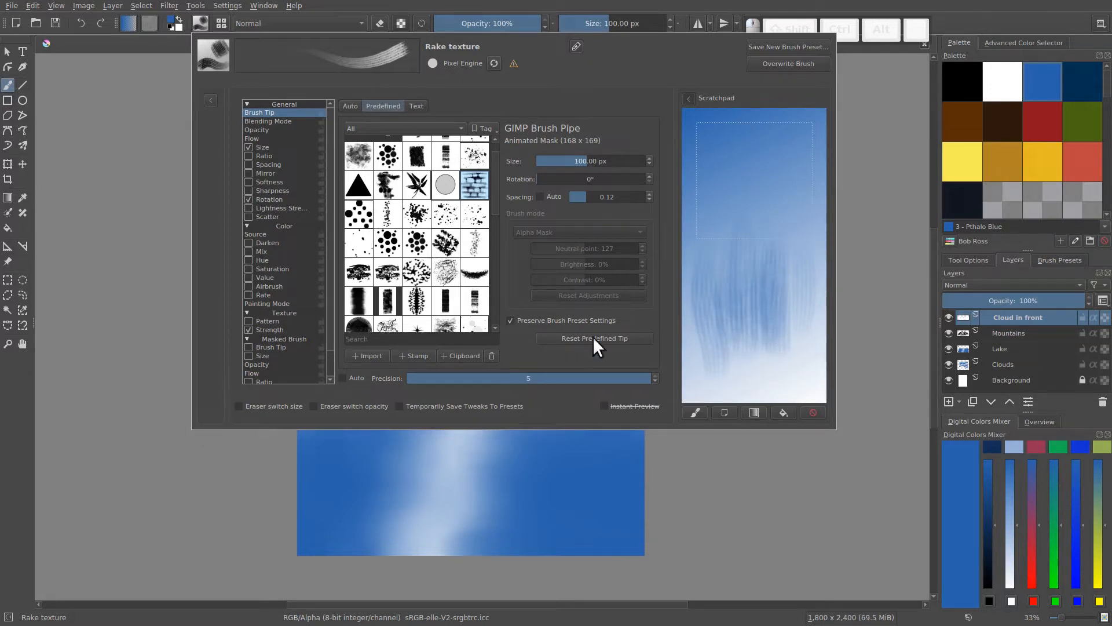
mouse_move(744, 232)
mouse_down()
mouse_move(766, 265)
mouse_move(764, 309)
mouse_move(784, 307)
mouse_move(721, 352)
mouse_move(739, 343)
mouse_move(777, 357)
mouse_move(801, 336)
mouse_move(789, 302)
mouse_up()
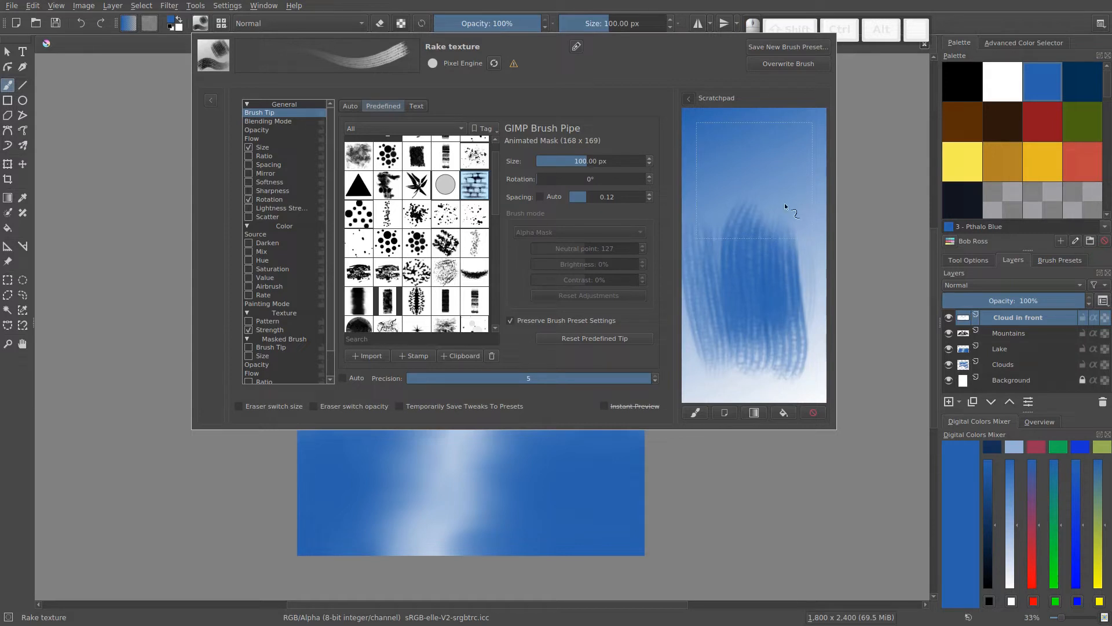
mouse_move(731, 271)
mouse_down()
mouse_move(723, 233)
mouse_move(718, 250)
mouse_move(738, 260)
mouse_move(750, 145)
mouse_move(756, 300)
mouse_move(761, 147)
mouse_move(787, 273)
mouse_move(812, 137)
mouse_up()
- Refill the scratchpad with the gradient and paint long vertical rake strokes blending upward from its pale end
click(753, 412)
drag(749, 362, 735, 286)
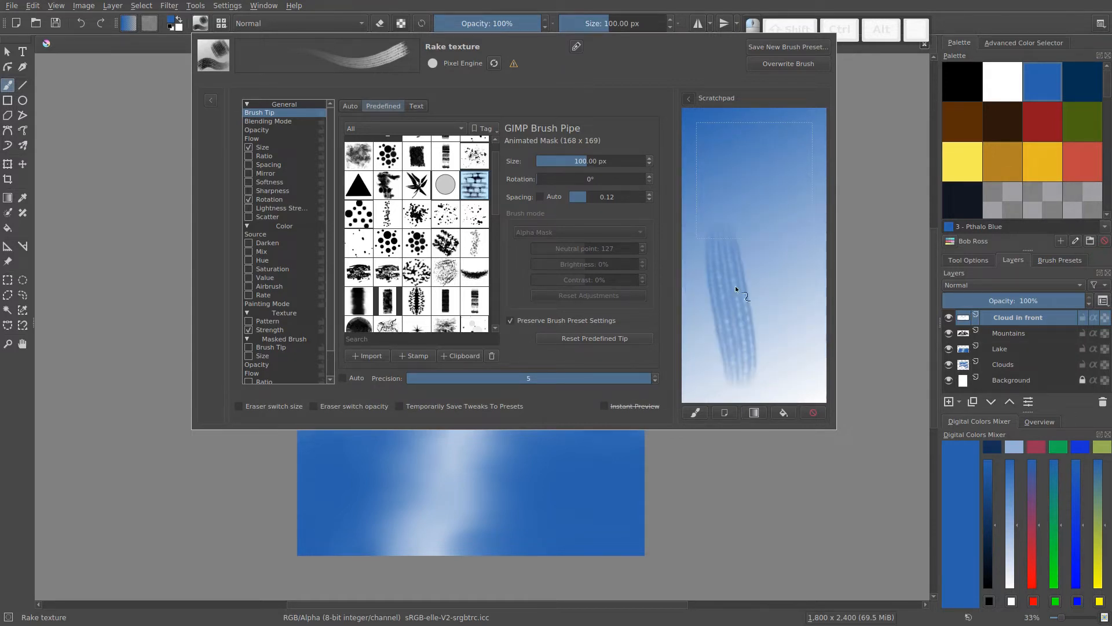
drag(773, 163, 772, 152)
drag(791, 374, 791, 131)
mouse_move(741, 368)
mouse_down()
mouse_move(740, 177)
mouse_move(715, 369)
mouse_move(702, 105)
mouse_move(760, 300)
mouse_move(775, 303)
mouse_move(794, 283)
mouse_move(804, 299)
mouse_move(794, 174)
mouse_up()
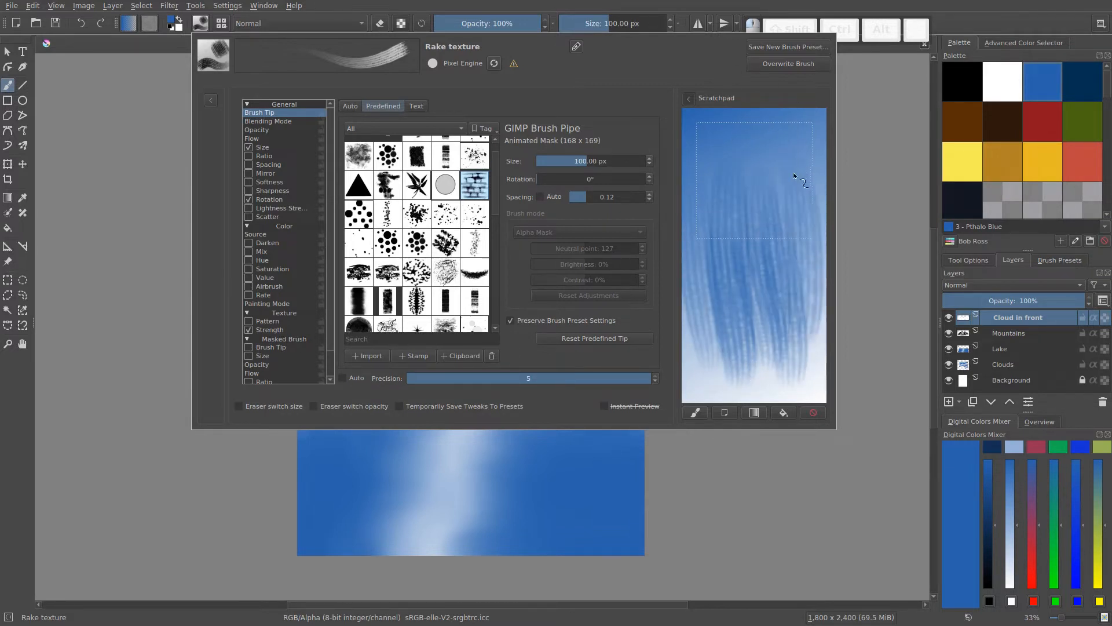
- Show the brush's Opacity settings with the Pressure curve and test light and heavy strokes on a freshly filled scratchpad gradient
click(262, 128)
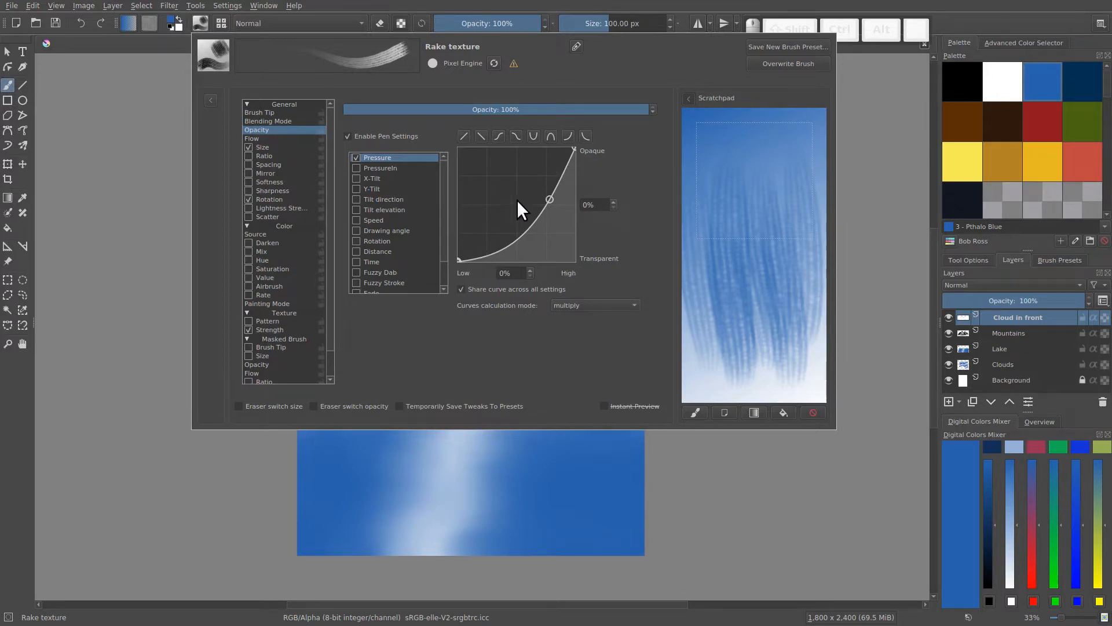
click(752, 410)
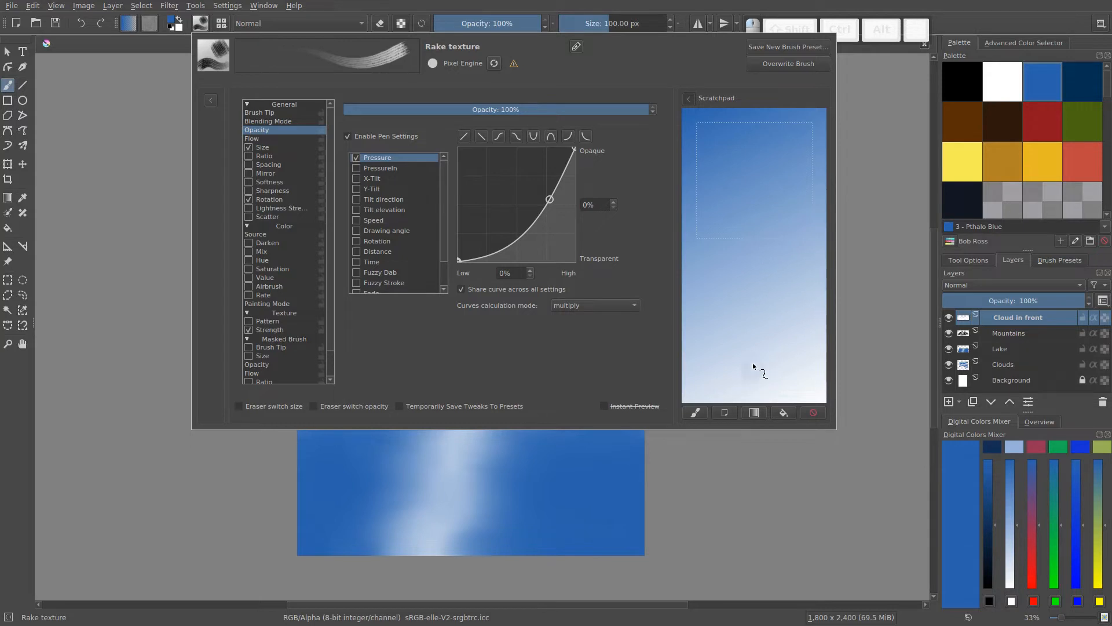
drag(796, 356, 790, 290)
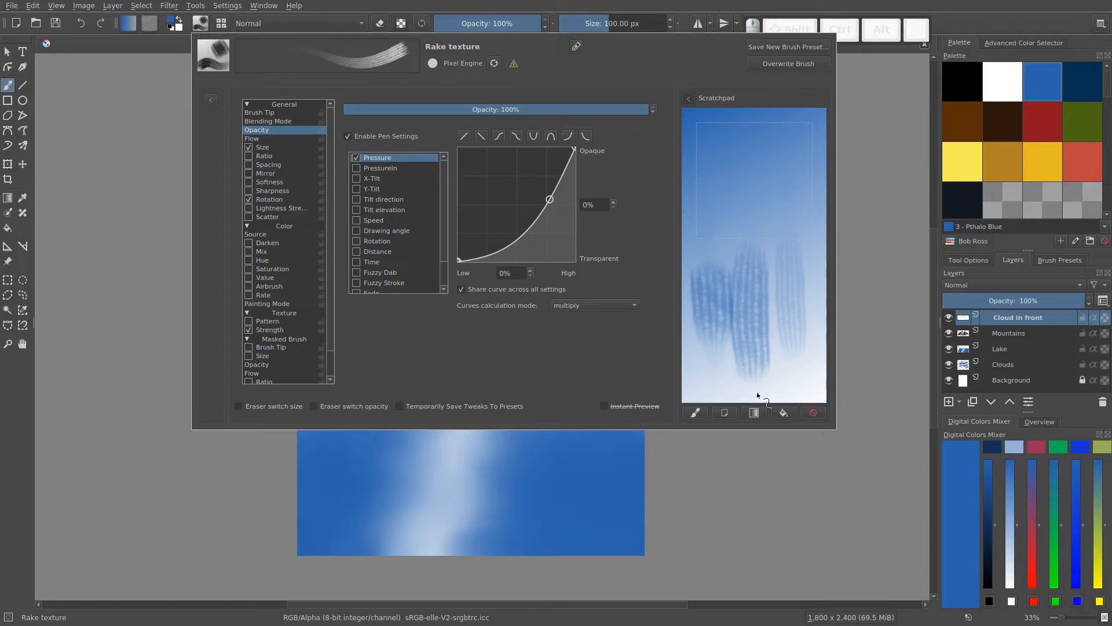
click(753, 410)
drag(735, 347, 733, 329)
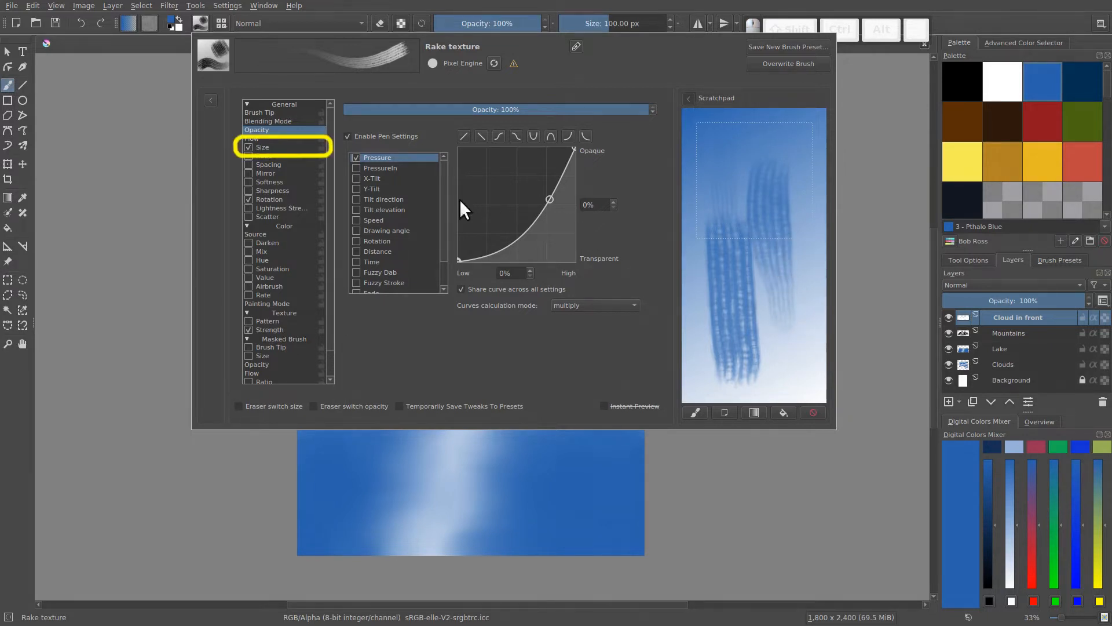
- Examine the brush's Size pressure curve, return to the Opacity settings, and refill the scratchpad with the gradient
click(265, 147)
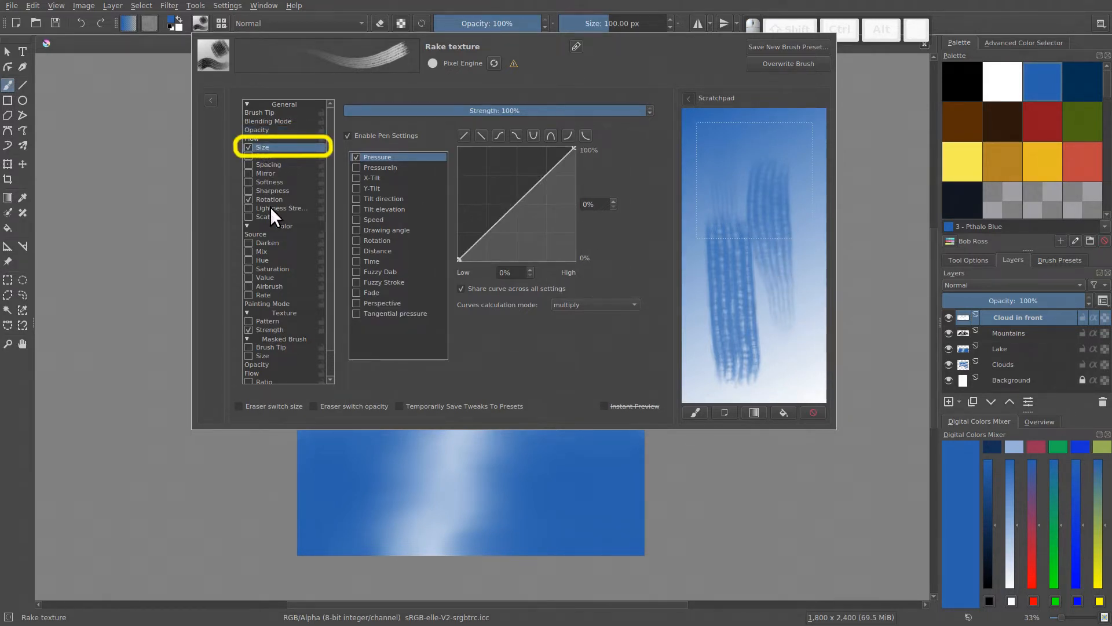
click(264, 131)
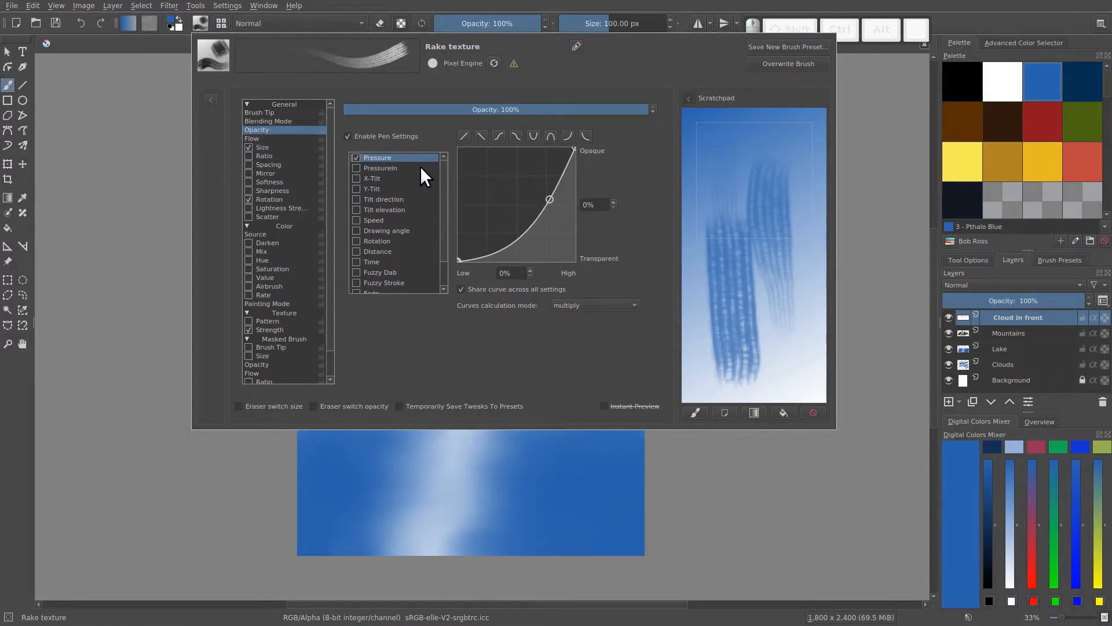
click(748, 413)
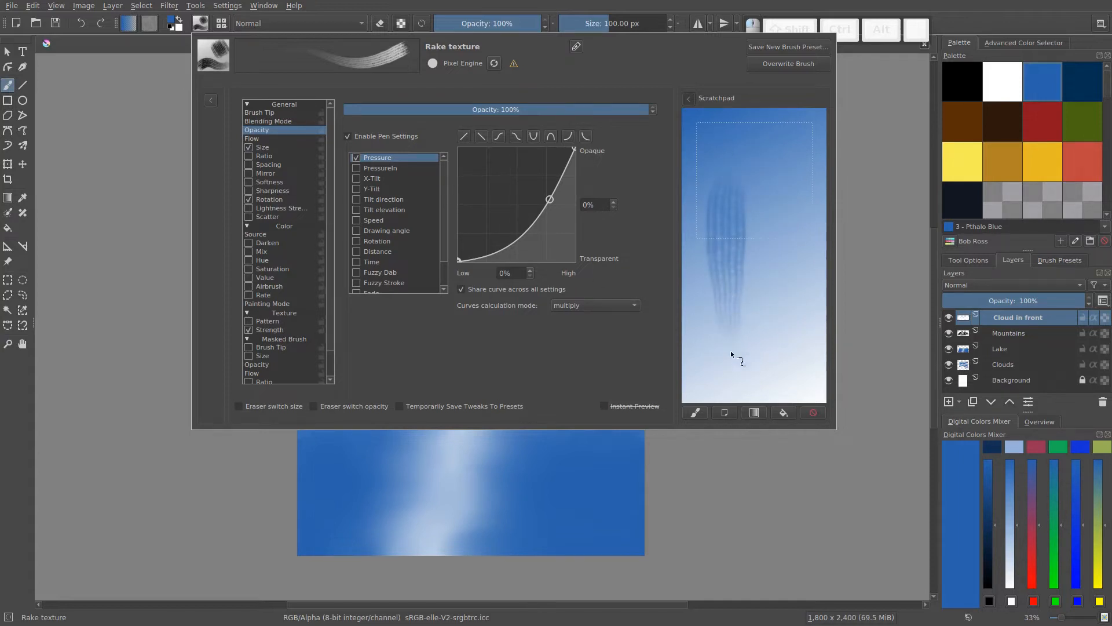
- Make the brush opacity respond to Speed instead of Pressure and show the Speed curve
click(360, 189)
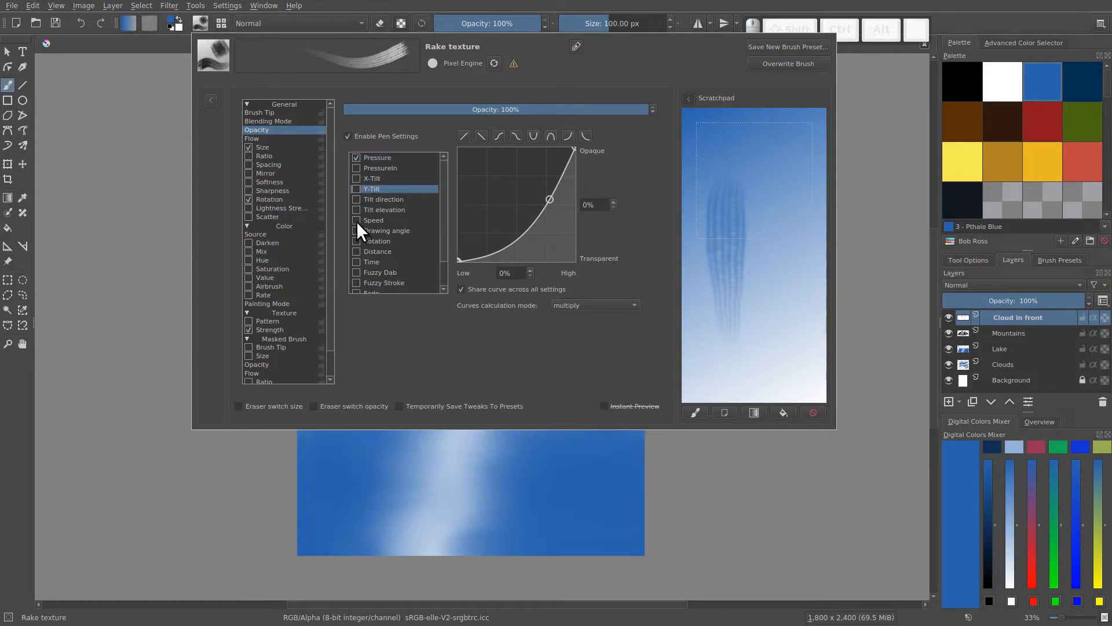
click(356, 221)
click(356, 157)
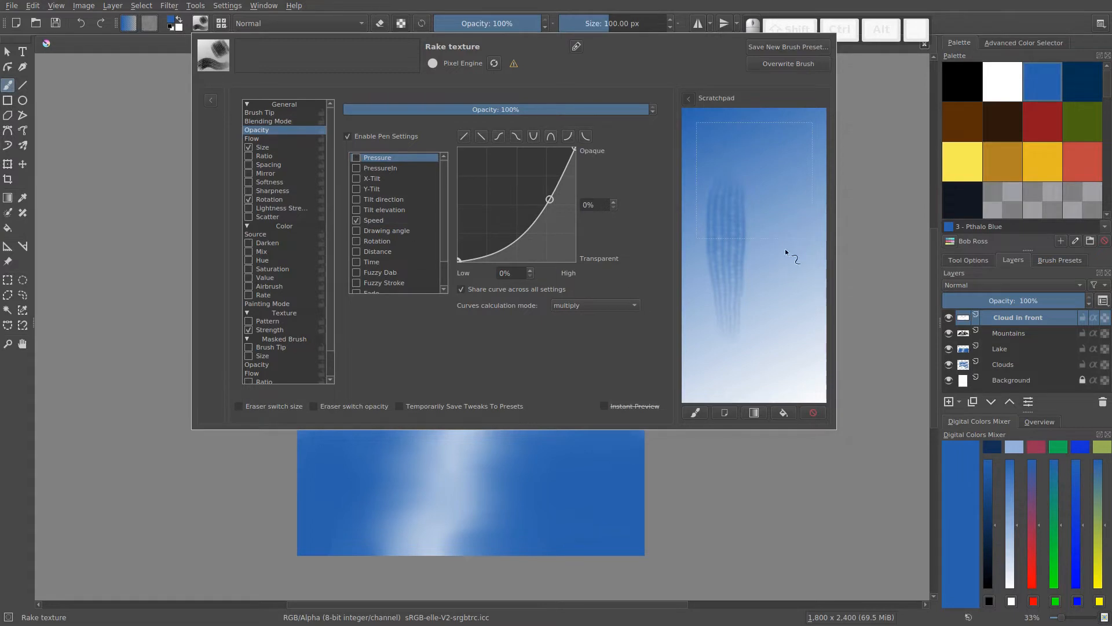
click(400, 220)
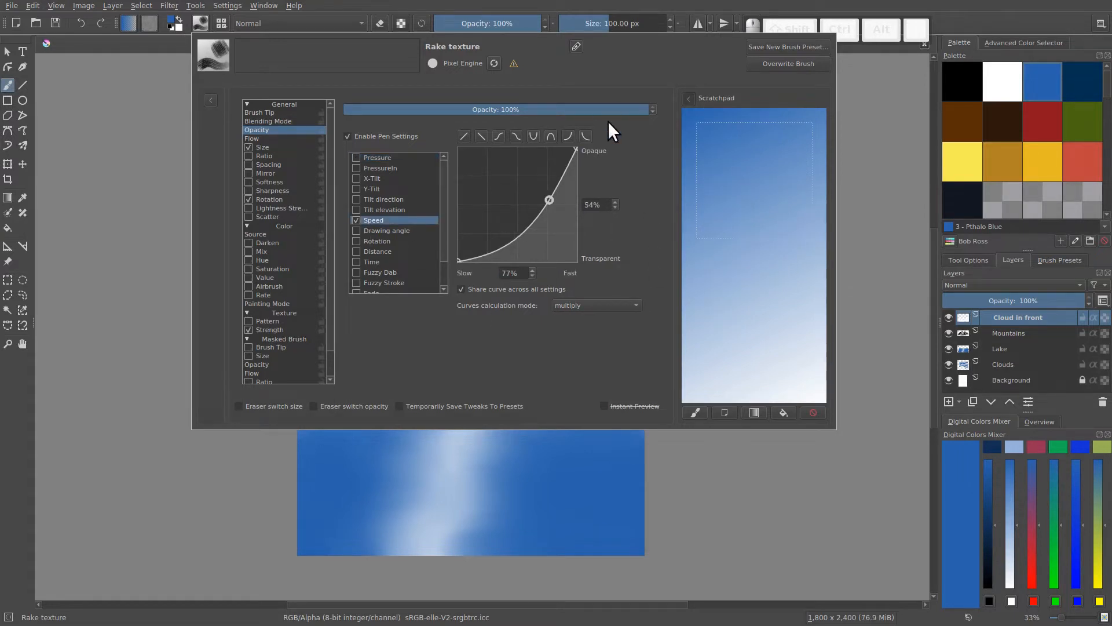
- Bend the opacity curve upward with its middle point at 29% and 66%, and test quick strokes on a refilled scratchpad gradient
click(458, 259)
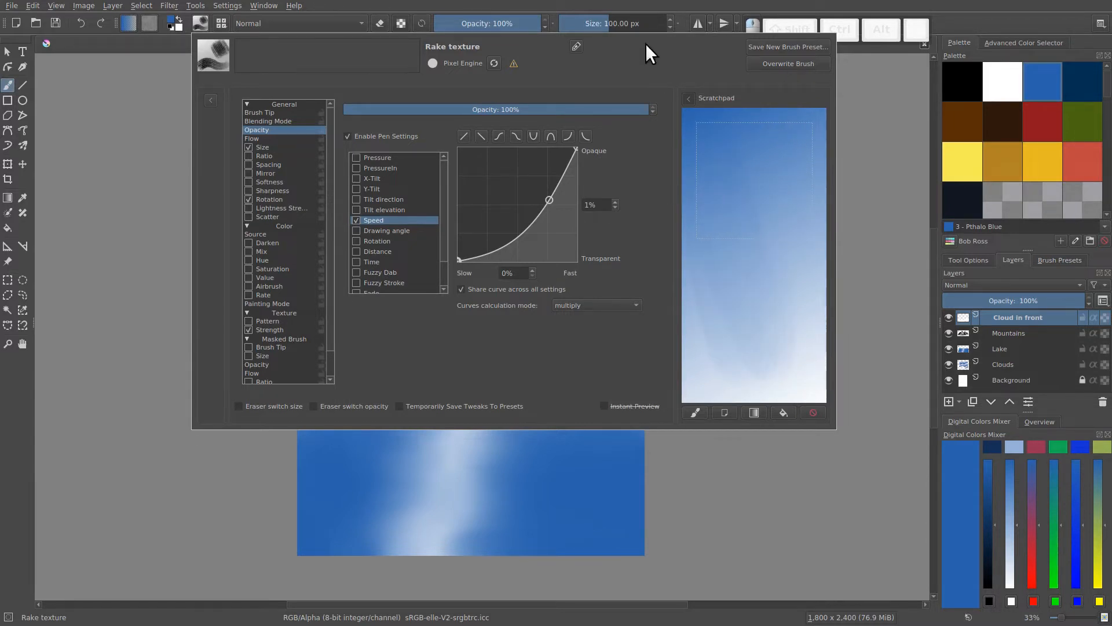
drag(549, 200, 492, 184)
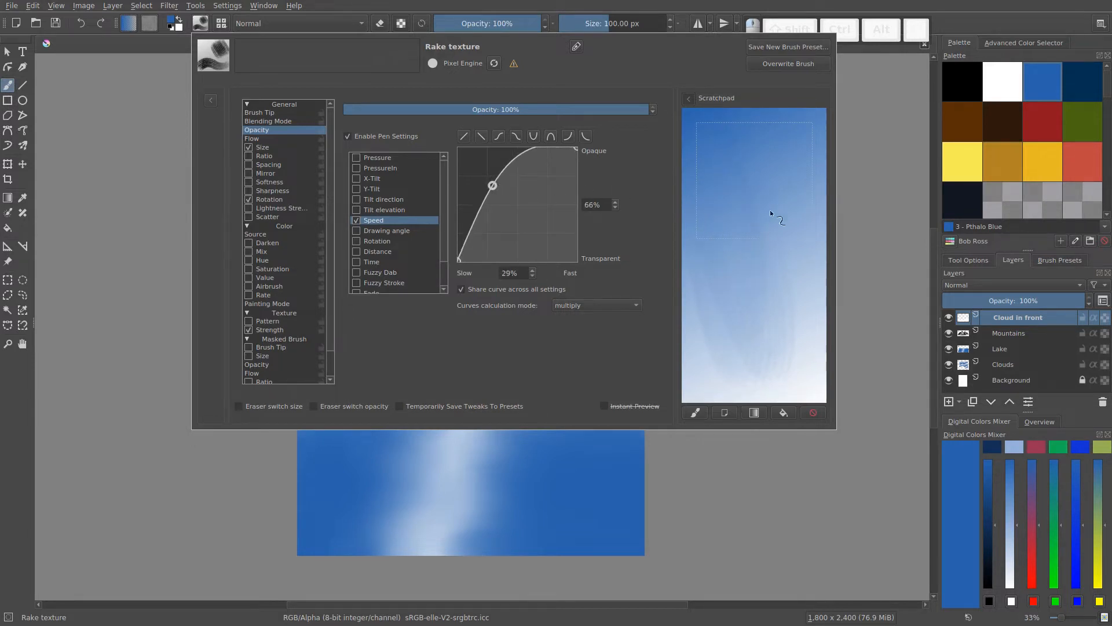
mouse_move(753, 185)
mouse_down()
mouse_move(758, 331)
mouse_move(748, 172)
mouse_move(724, 293)
mouse_move(733, 177)
mouse_move(712, 325)
mouse_move(752, 166)
mouse_move(719, 297)
mouse_up()
click(754, 412)
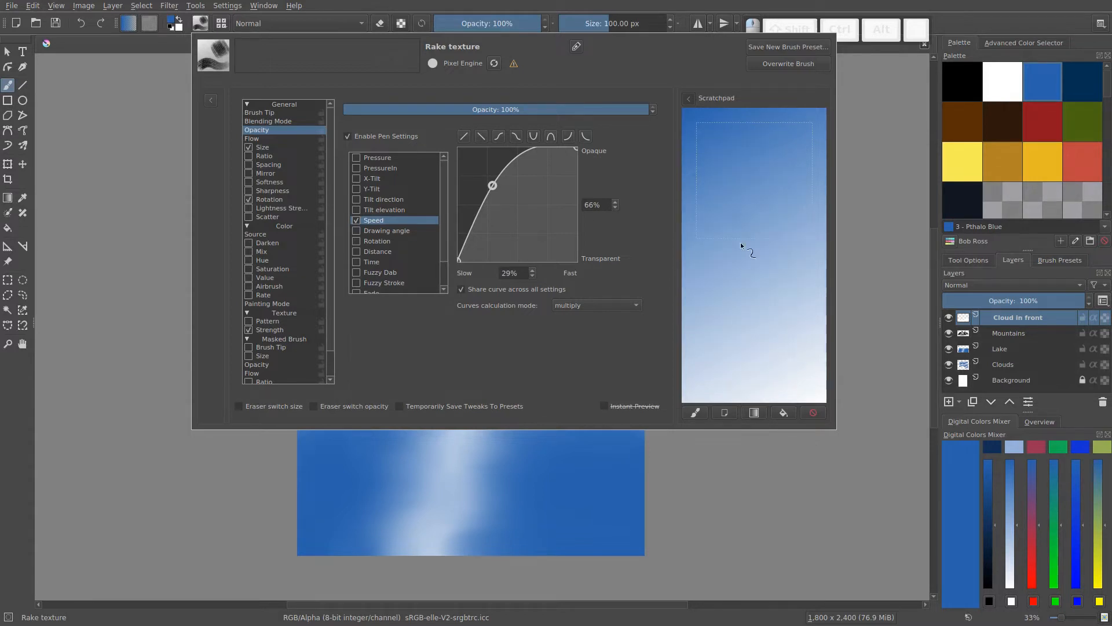
mouse_move(770, 237)
mouse_down()
mouse_move(707, 275)
mouse_move(781, 309)
mouse_move(776, 301)
mouse_up()
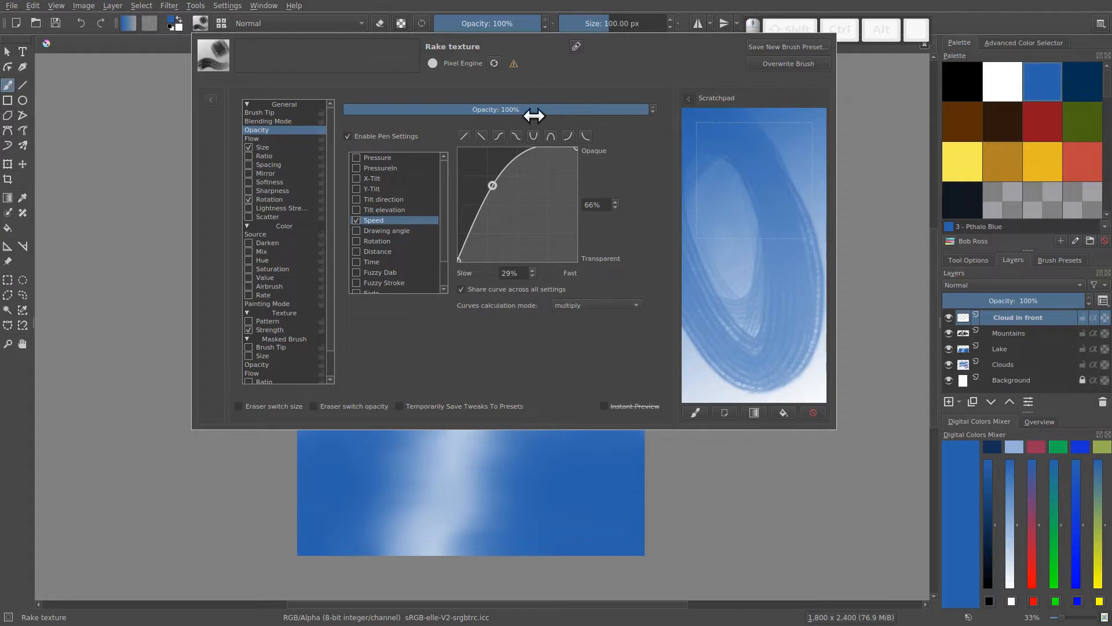
- Lower the opacity curve's middle point to 65% and 43%, adding trial points along the curve and removing them again
drag(493, 185, 536, 212)
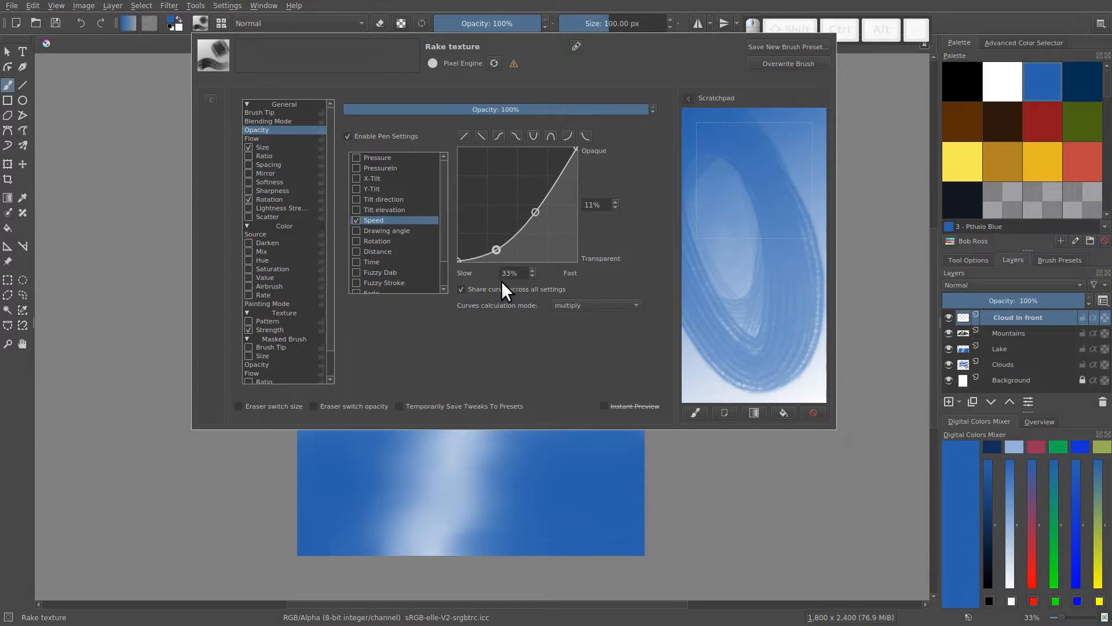
click(497, 248)
click(519, 223)
drag(505, 209, 521, 335)
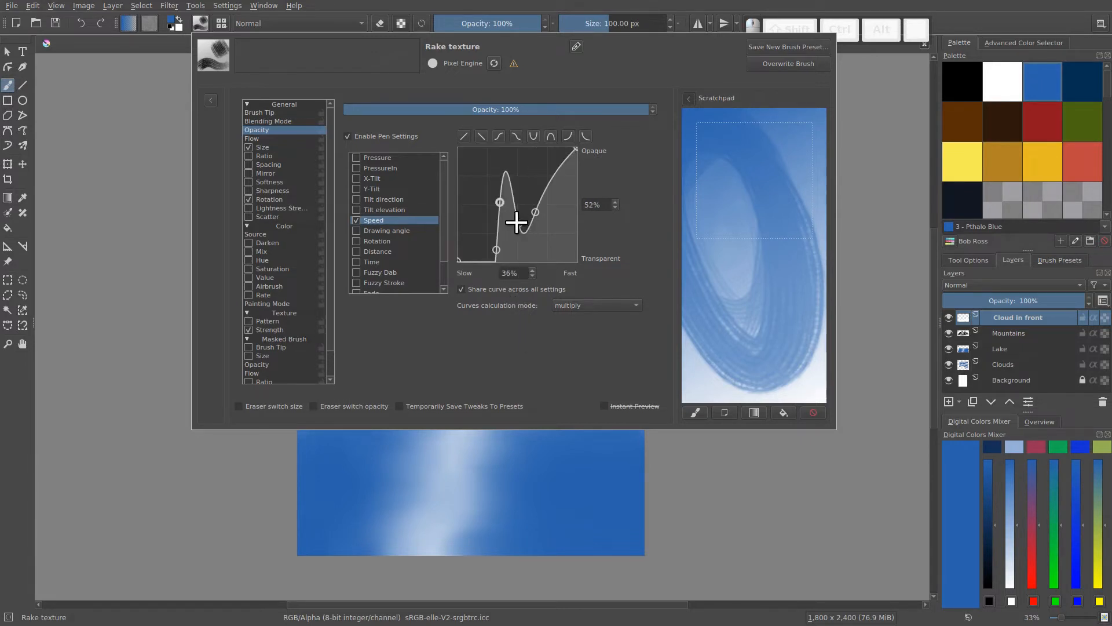
drag(517, 224, 517, 326)
drag(498, 201, 501, 291)
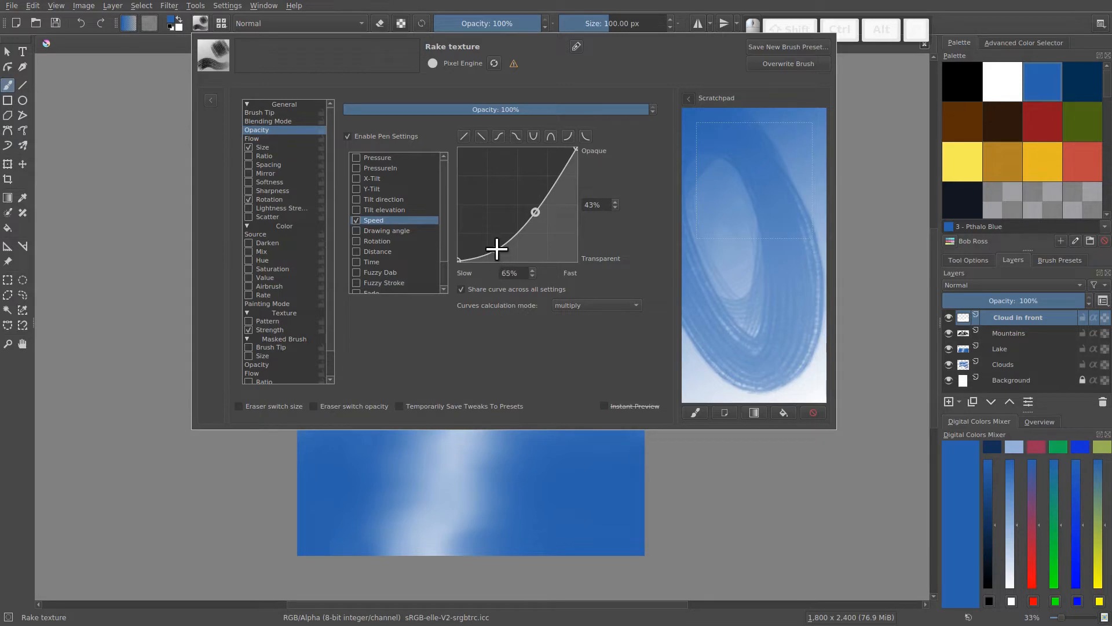
drag(496, 249, 495, 355)
- Make the brush opacity respond to Pressure instead of Speed, and test a vertical stroke on a refilled scratchpad gradient
click(356, 157)
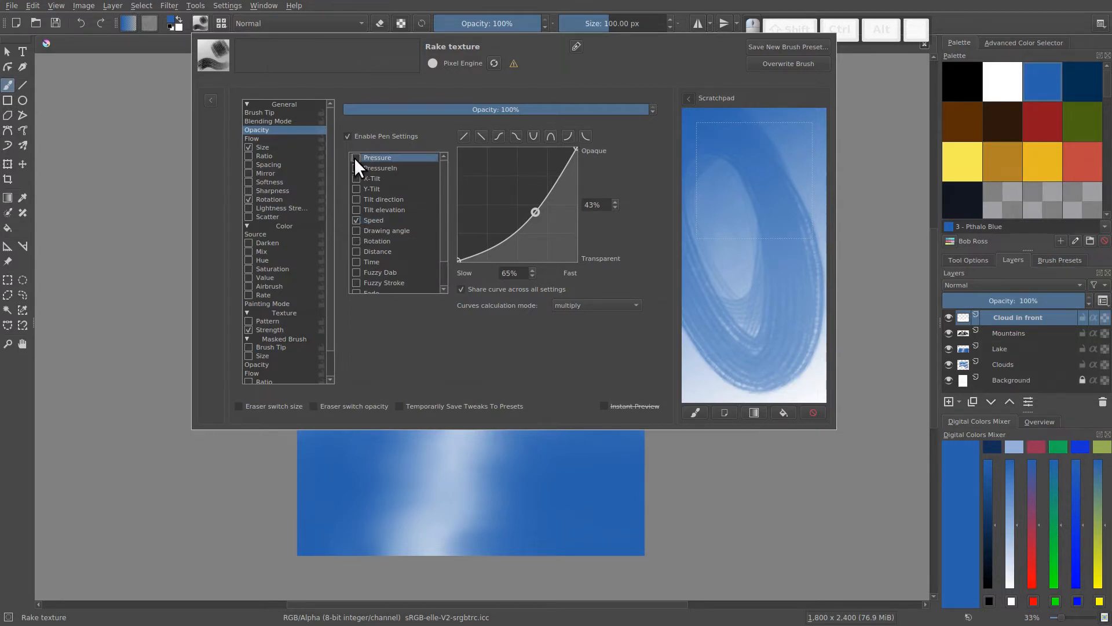
click(357, 220)
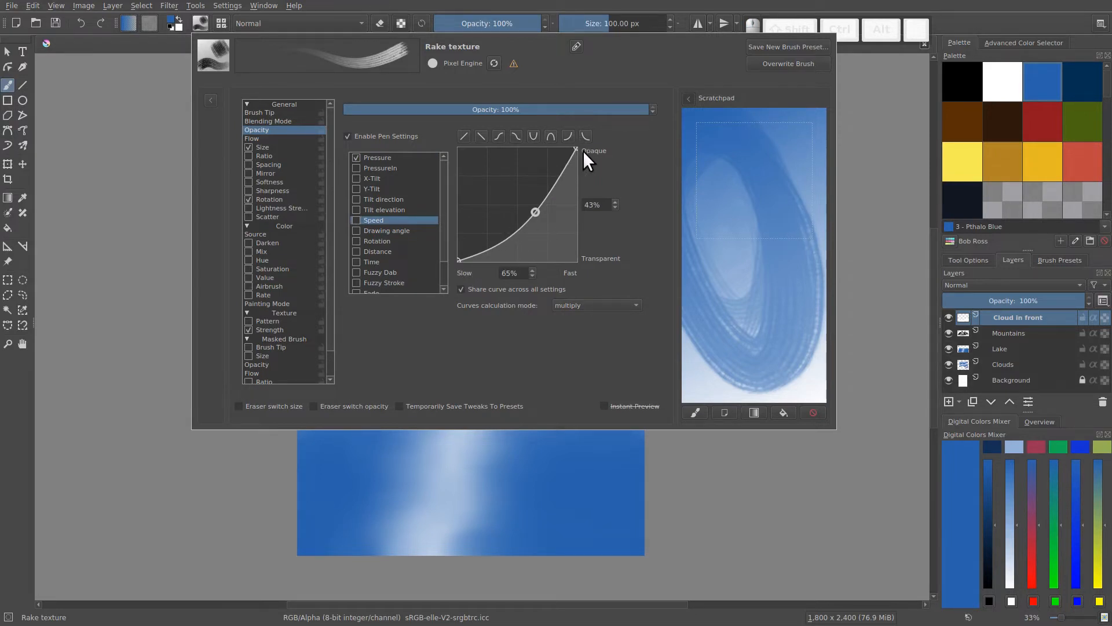
click(755, 413)
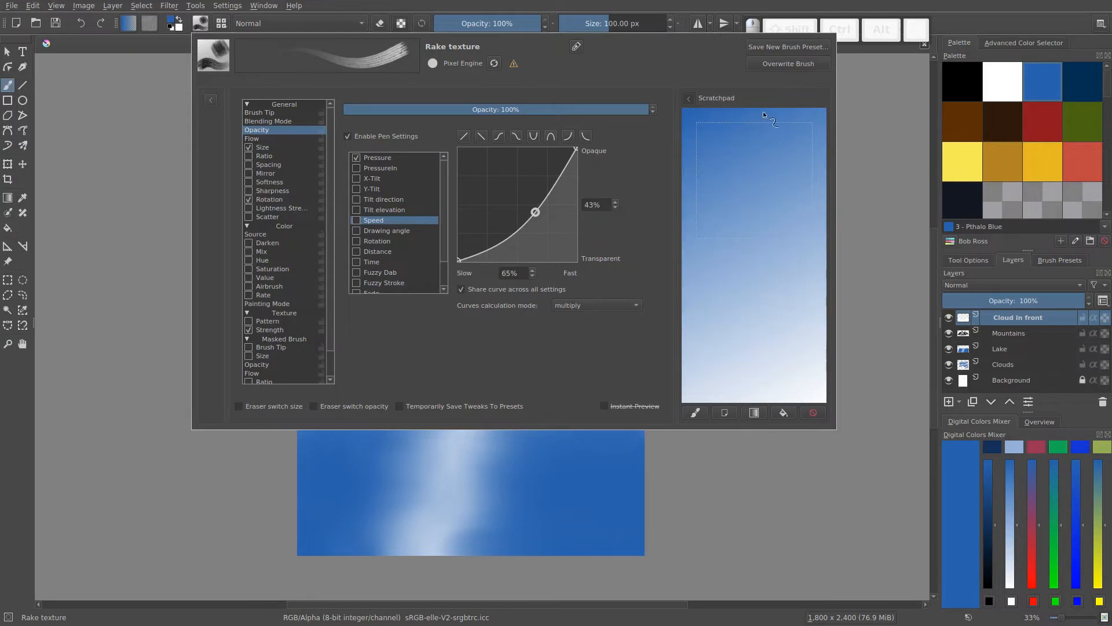
drag(735, 186, 734, 196)
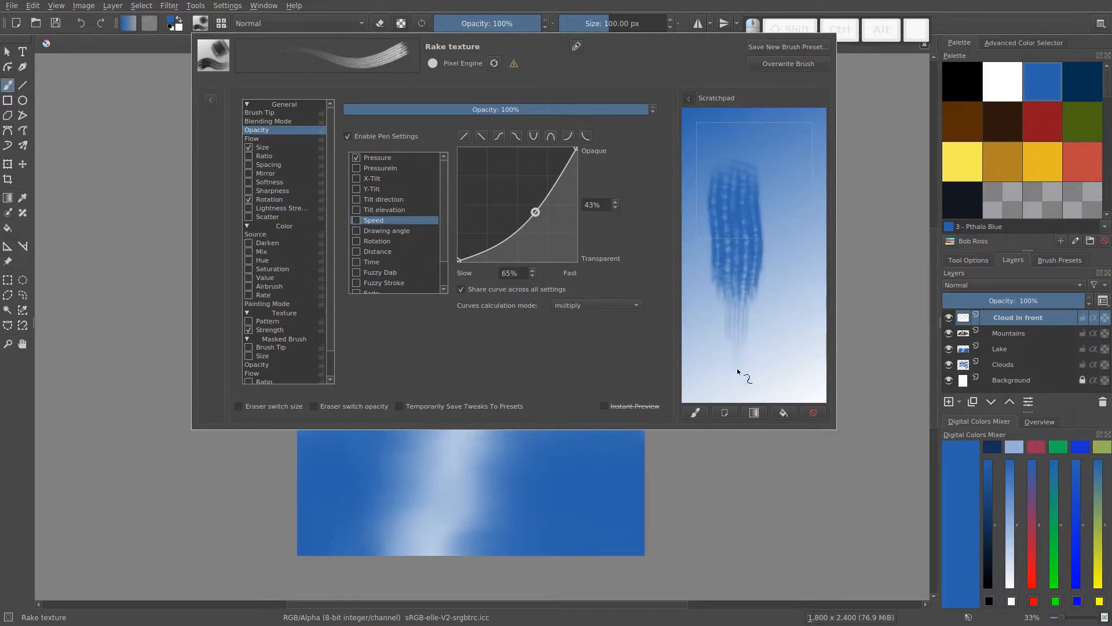
- Remove the opacity curve's middle point, clear the scratchpad back to the gradient, and disable the brush's Size option
mouse_move(535, 213)
mouse_down()
mouse_move(541, 231)
mouse_move(682, 358)
mouse_up()
click(752, 410)
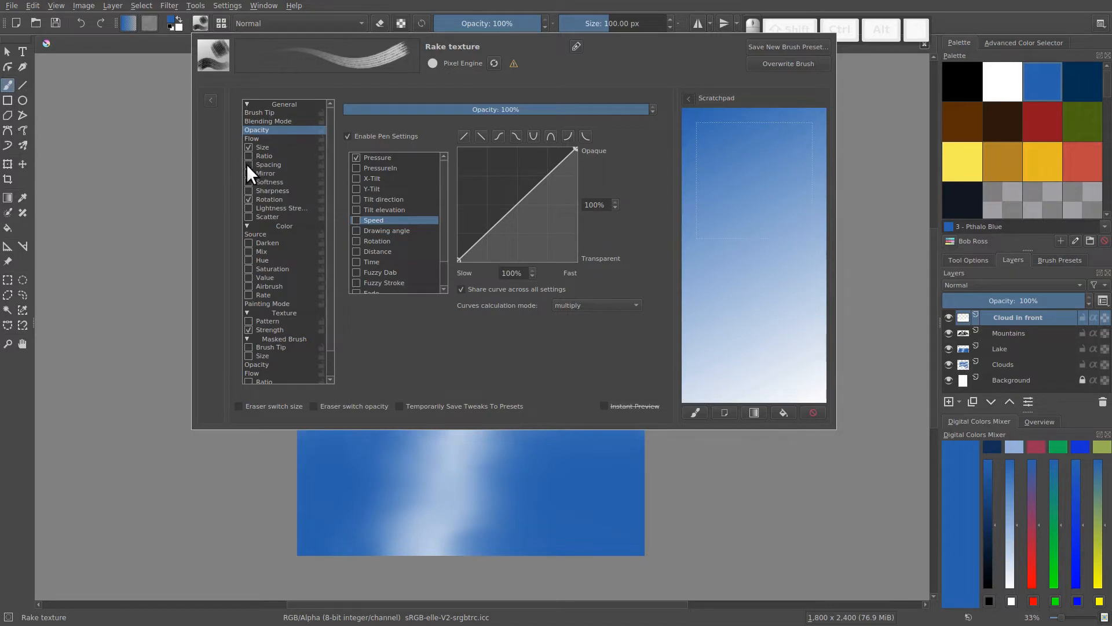
click(248, 148)
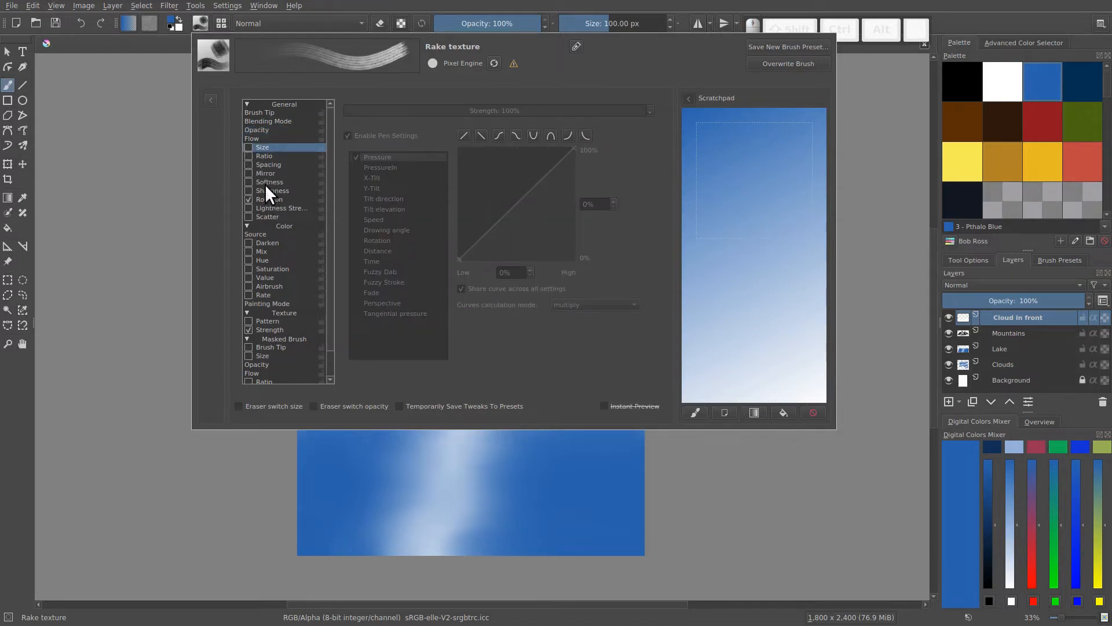
click(259, 130)
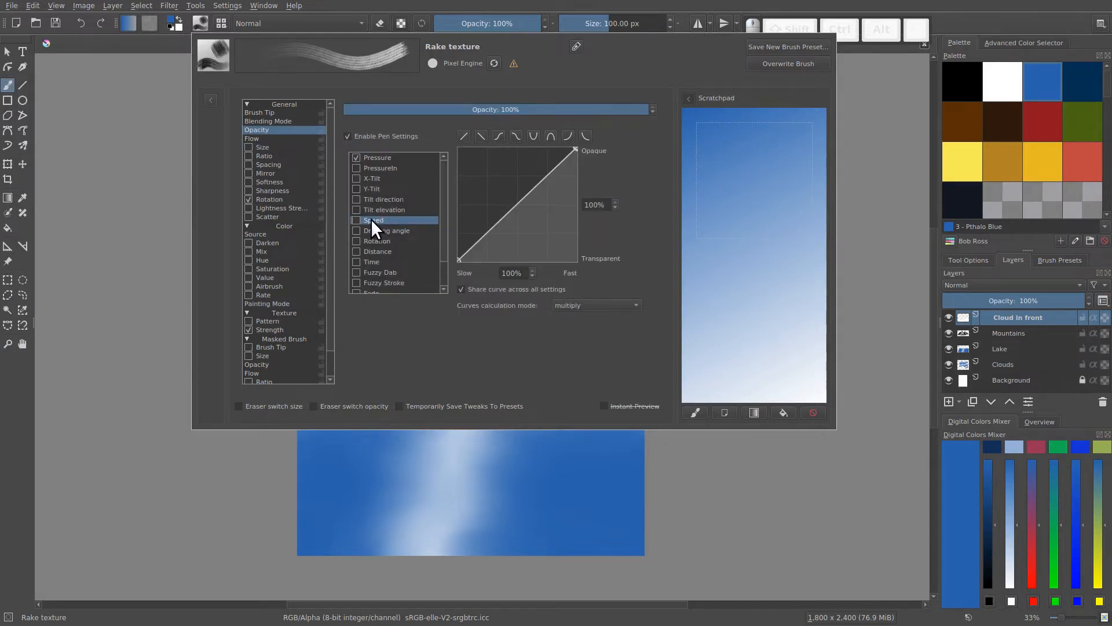
- Make the opacity respond to Speed instead of Pressure, and test strokes across the scratchpad gradient
click(354, 220)
click(356, 158)
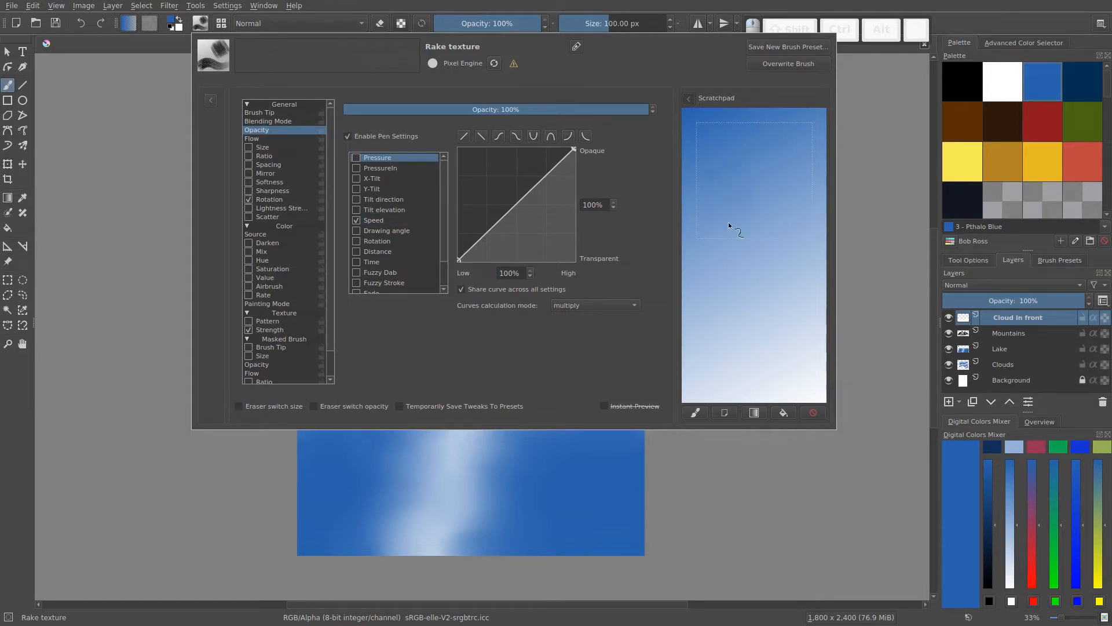
mouse_move(730, 213)
mouse_down()
mouse_move(752, 210)
mouse_move(787, 267)
mouse_move(778, 169)
mouse_up()
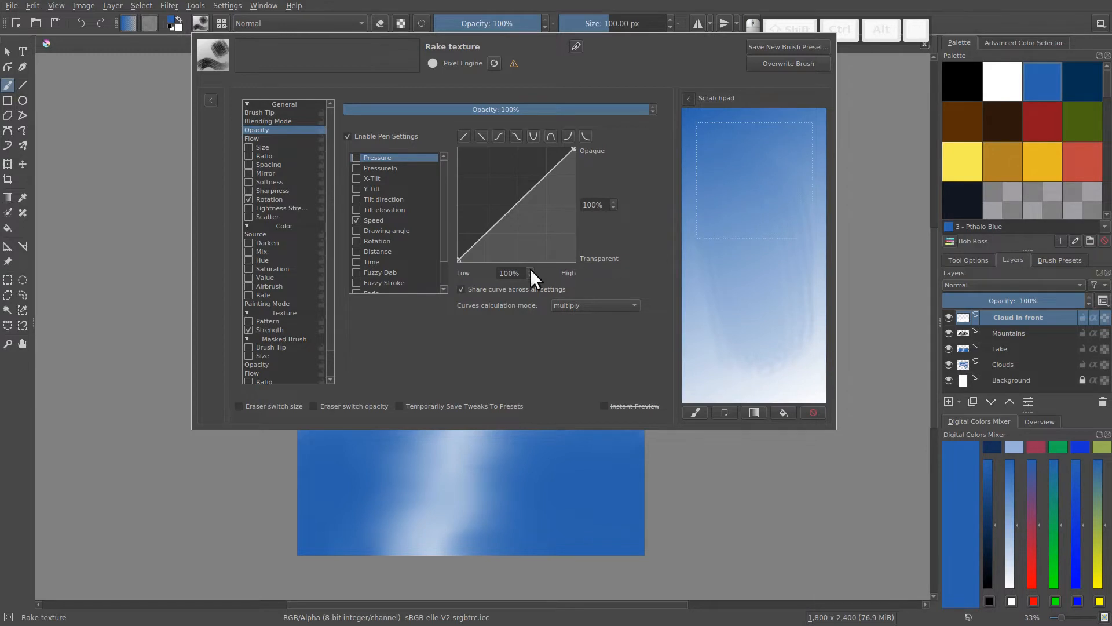
- Switch the opacity sensor from Speed to Drawing angle, and test a circular stroke on a refilled scratchpad gradient
click(356, 230)
click(356, 220)
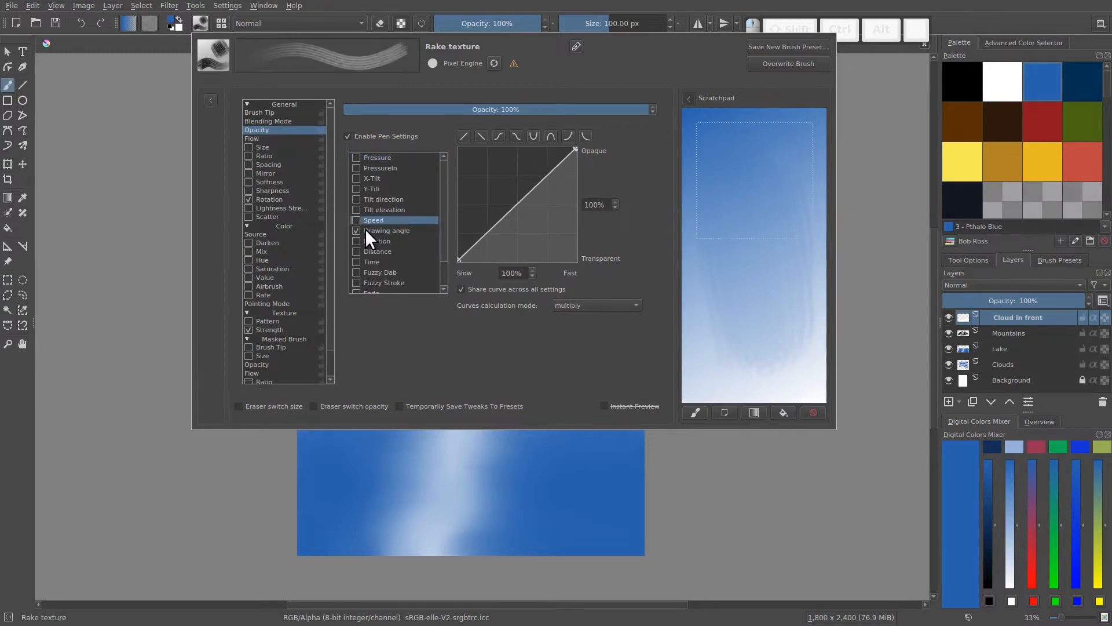
click(401, 231)
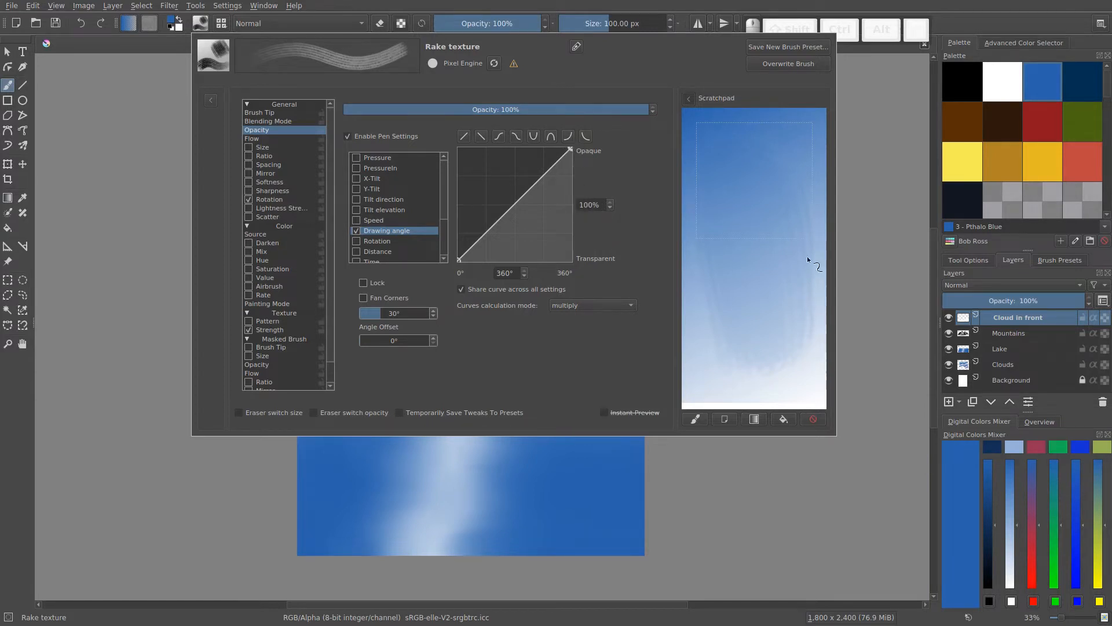
click(751, 419)
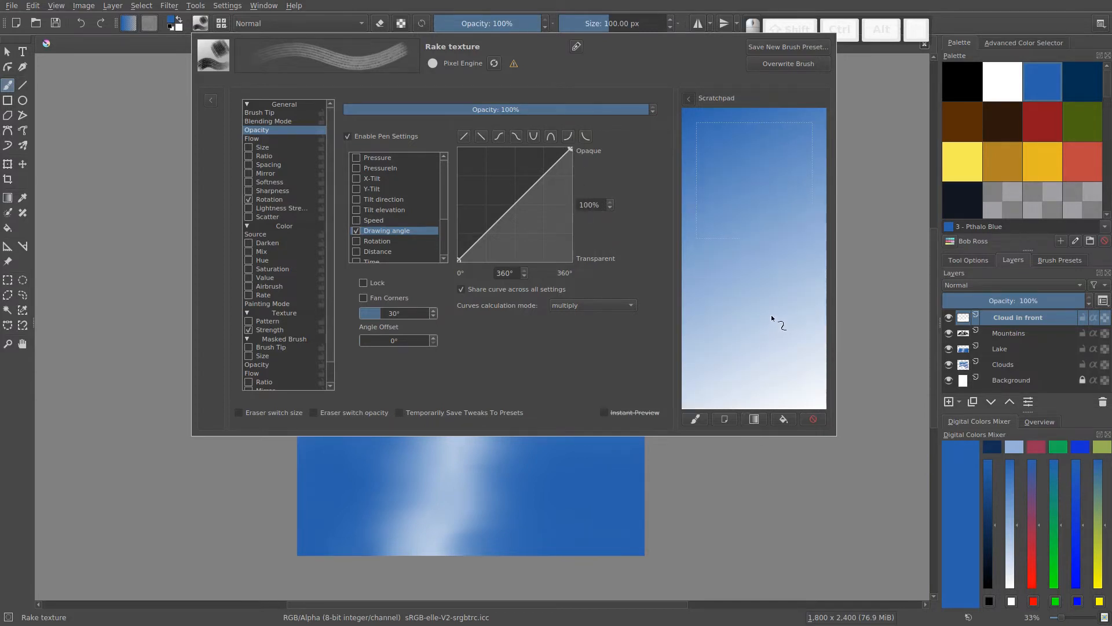
drag(769, 313, 763, 316)
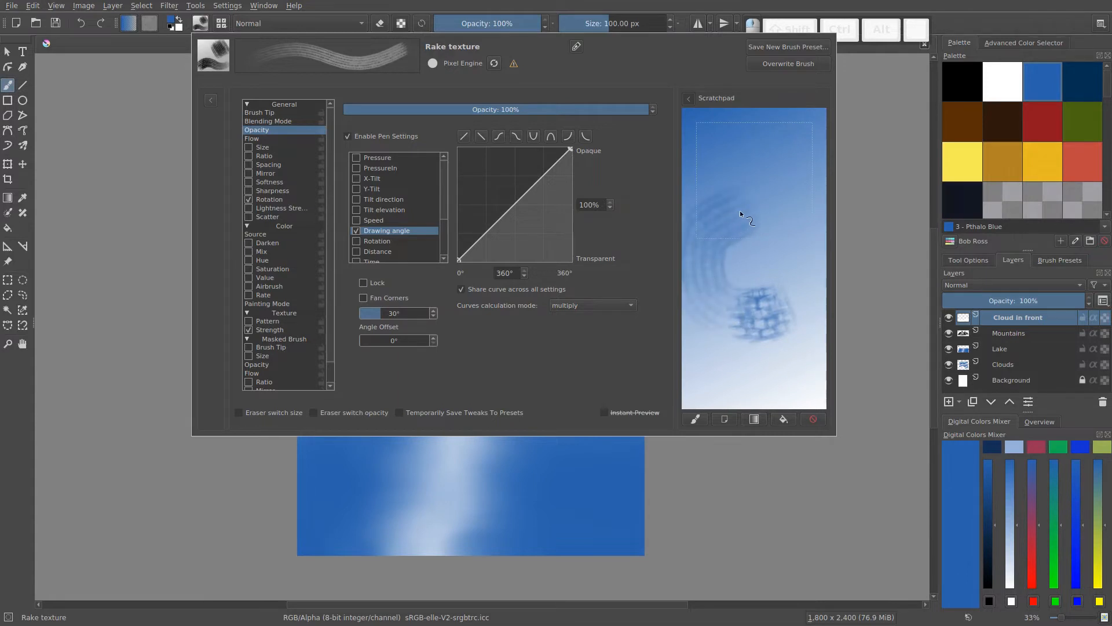
drag(797, 217, 808, 238)
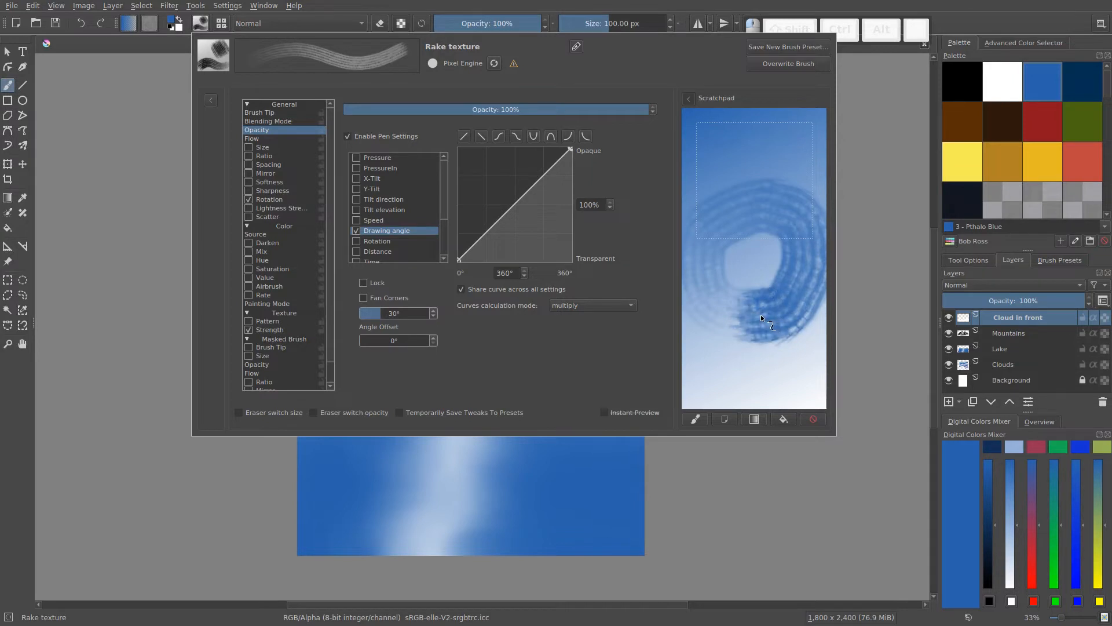
- Fill the scratchpad with white and paint a looping stroke to test the Drawing angle opacity
click(776, 416)
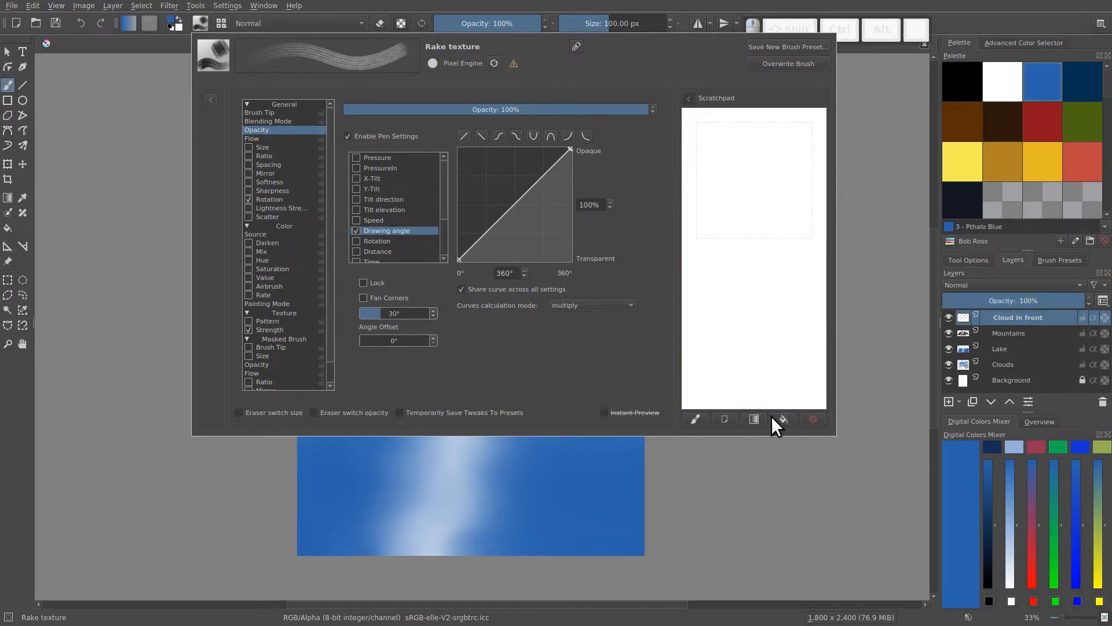
mouse_move(761, 349)
mouse_down()
mouse_move(721, 345)
mouse_move(696, 322)
mouse_up()
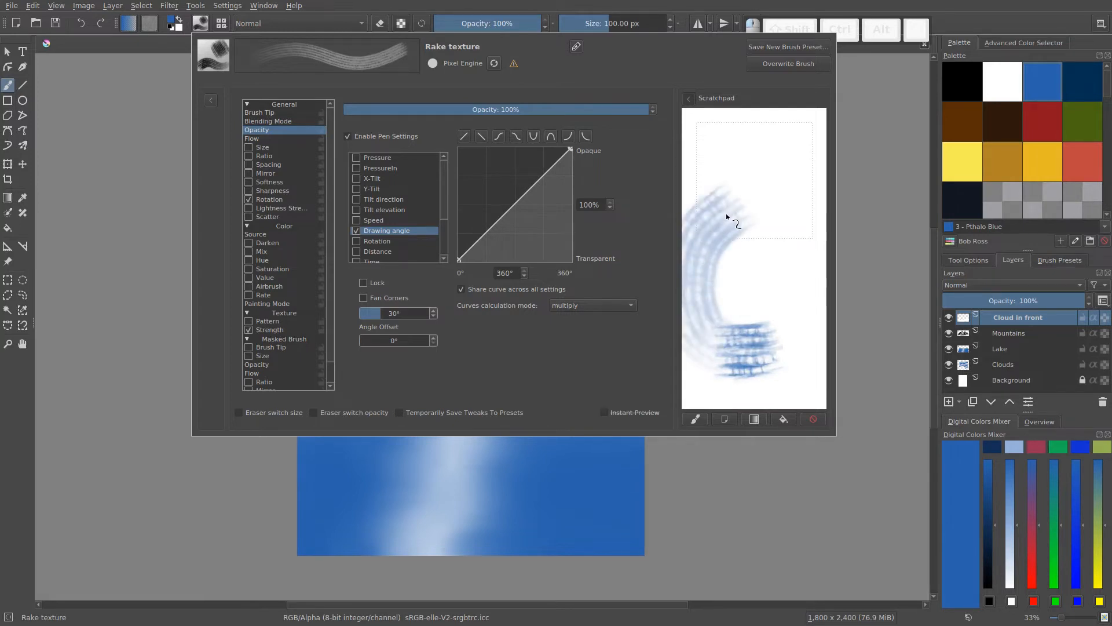
drag(726, 215, 761, 206)
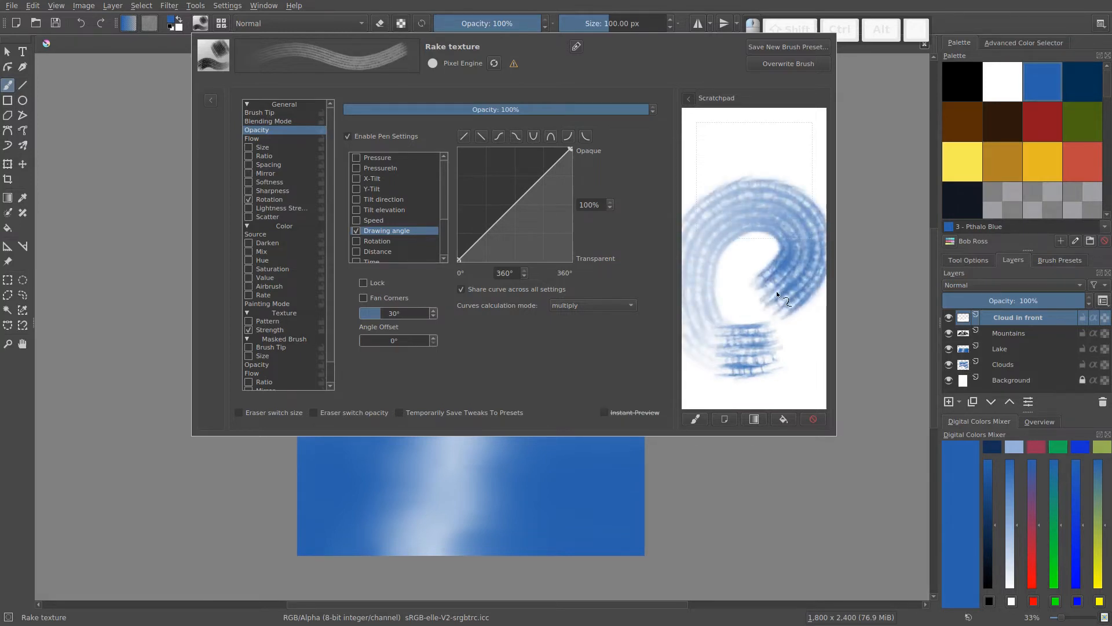
drag(733, 297, 725, 264)
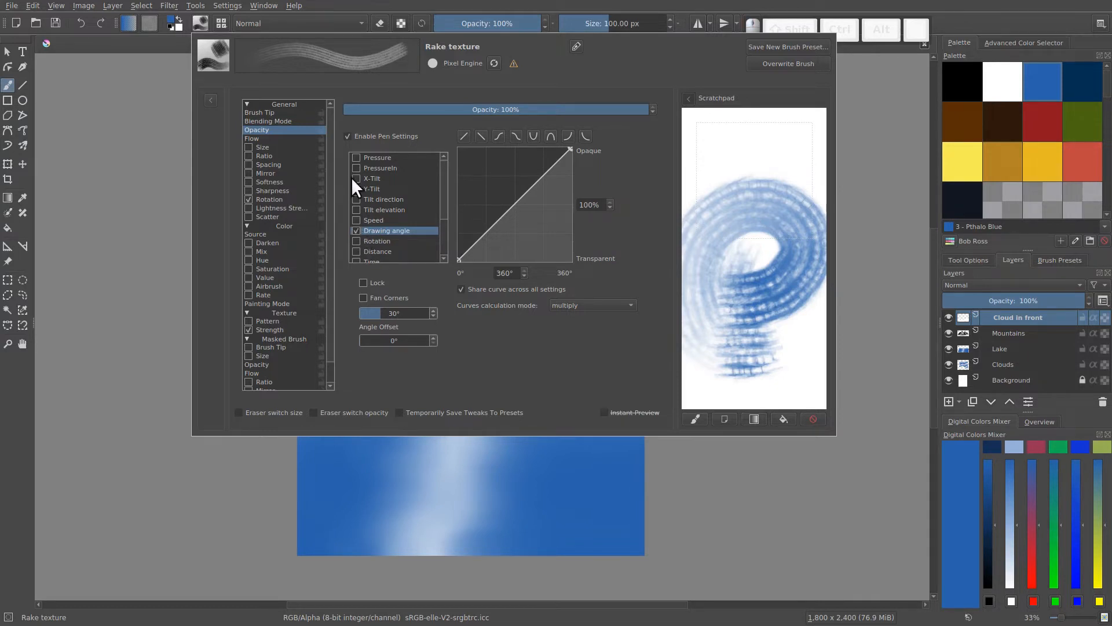
- Make the opacity respond to Pressure instead of Drawing angle, and re-enable the brush's Size option
click(355, 157)
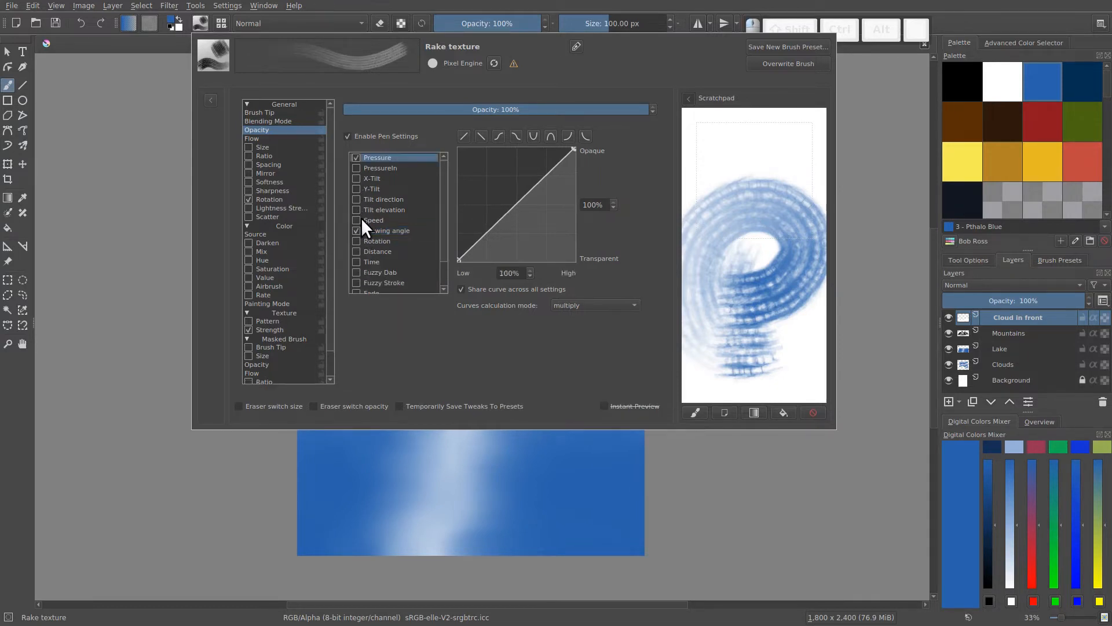
click(357, 230)
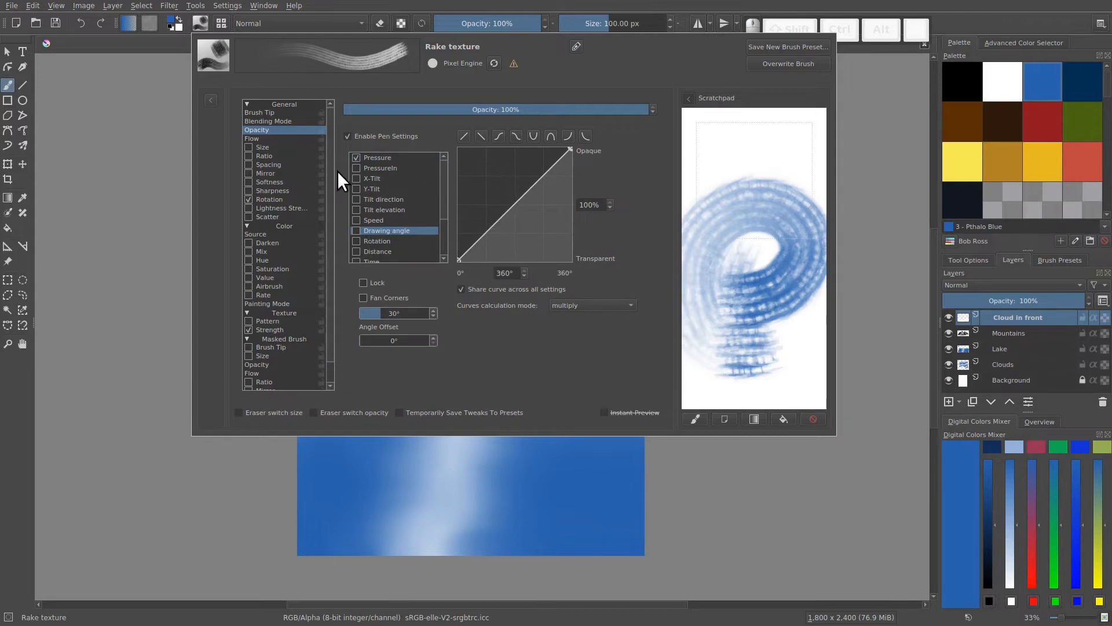
click(248, 147)
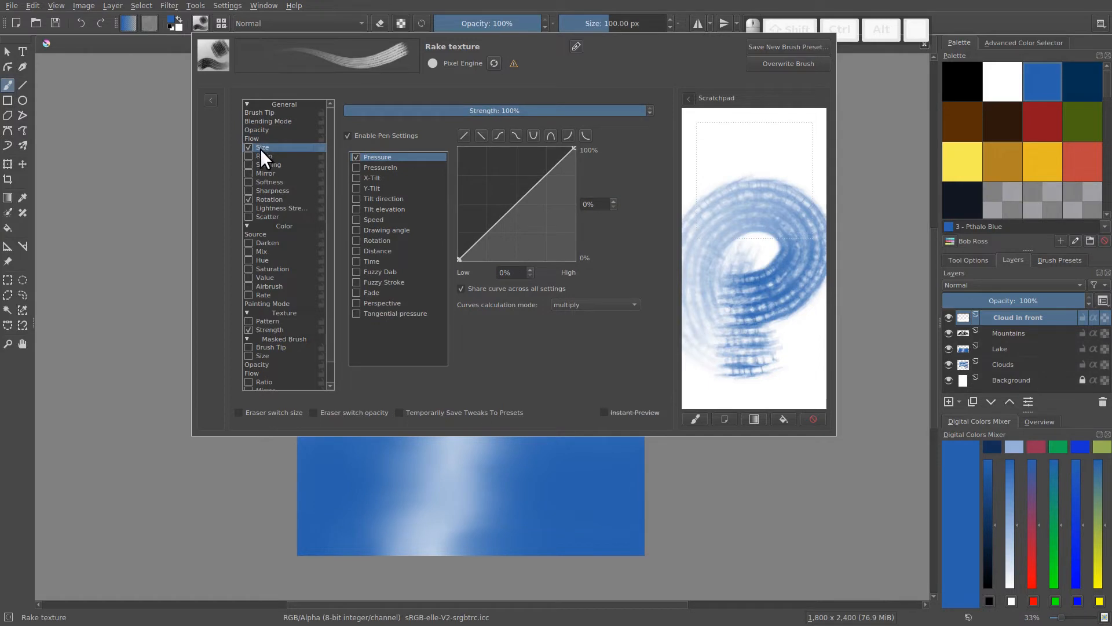
- Test overlapping vertical strokes on the scratchpad gradient, refilling it between trials
click(753, 419)
drag(722, 347, 716, 201)
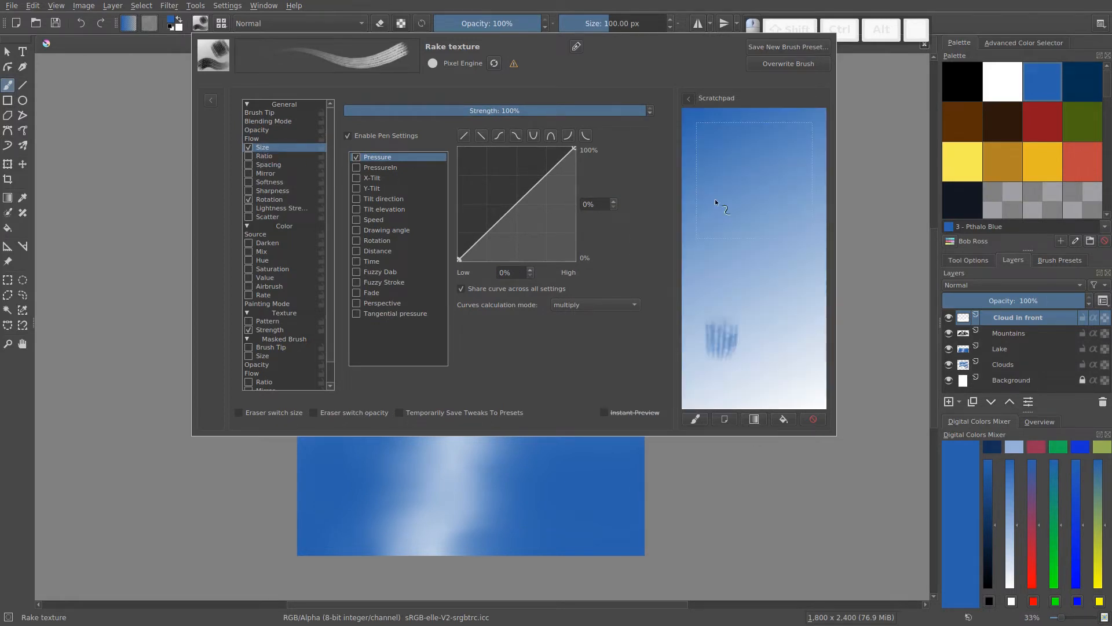
drag(754, 357, 740, 200)
mouse_move(780, 344)
mouse_down()
mouse_move(771, 199)
mouse_move(808, 203)
mouse_up()
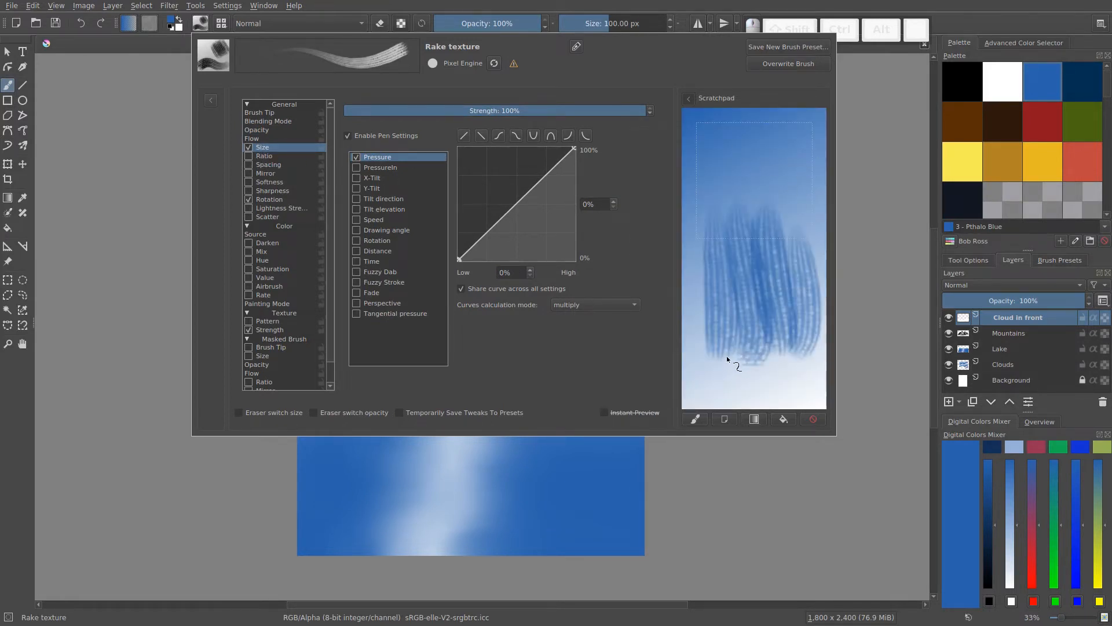
mouse_move(744, 336)
mouse_down()
mouse_move(771, 340)
mouse_move(792, 267)
mouse_move(731, 358)
mouse_move(720, 353)
mouse_up()
click(747, 417)
mouse_move(797, 342)
mouse_down()
mouse_move(784, 237)
mouse_move(766, 343)
mouse_move(704, 336)
mouse_move(692, 243)
mouse_up()
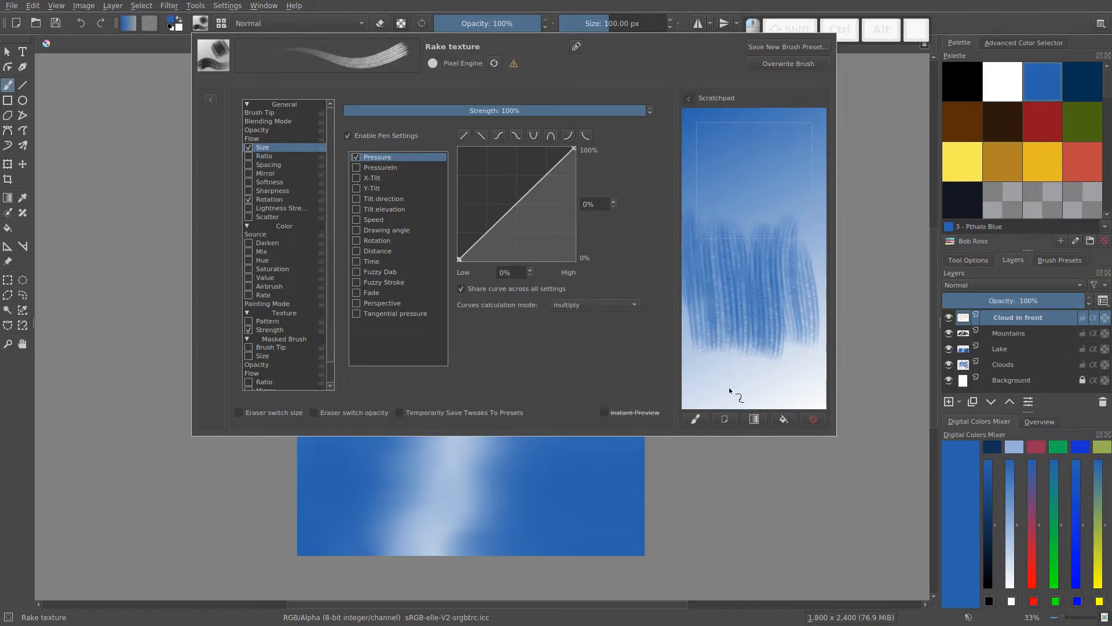
- Load the brush's preset image onto a refilled scratchpad gradient and paint Sap Green strokes over the image
click(754, 418)
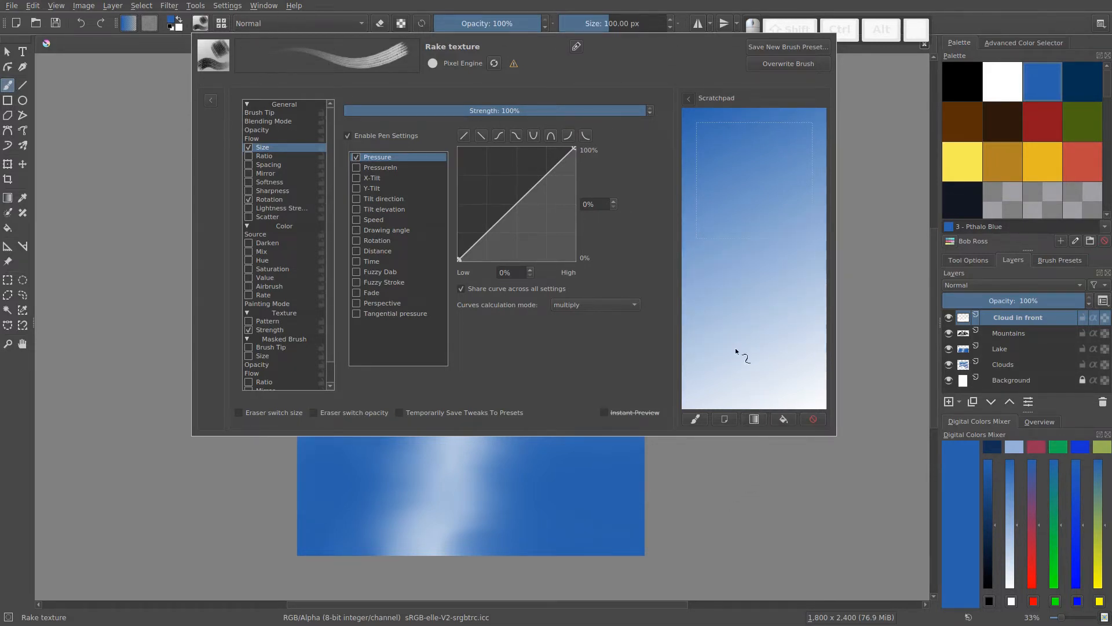
click(695, 417)
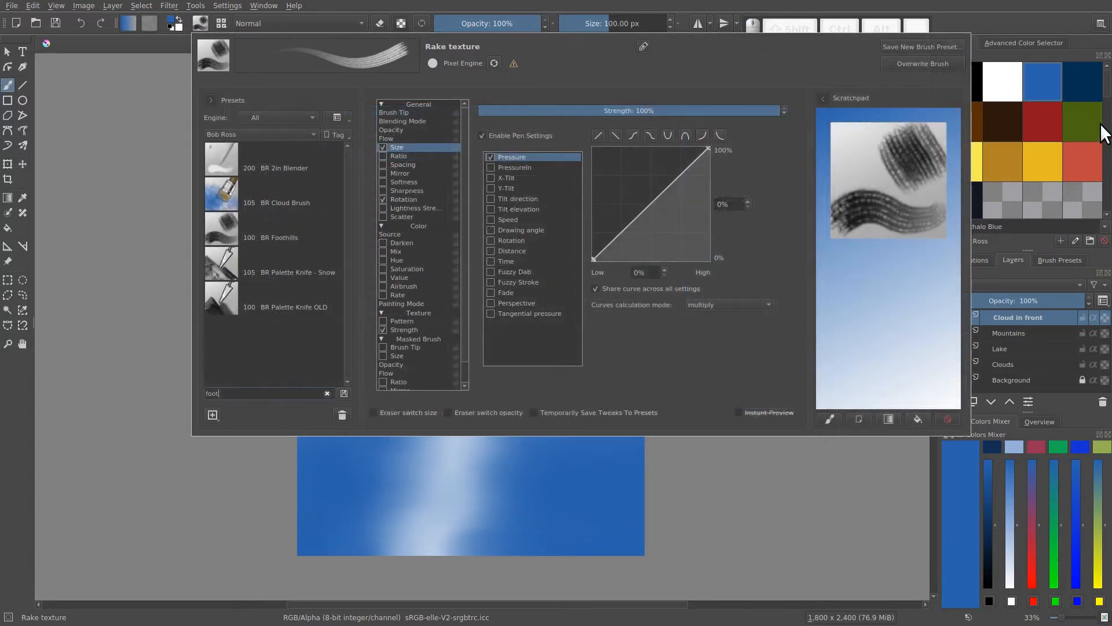
click(1084, 123)
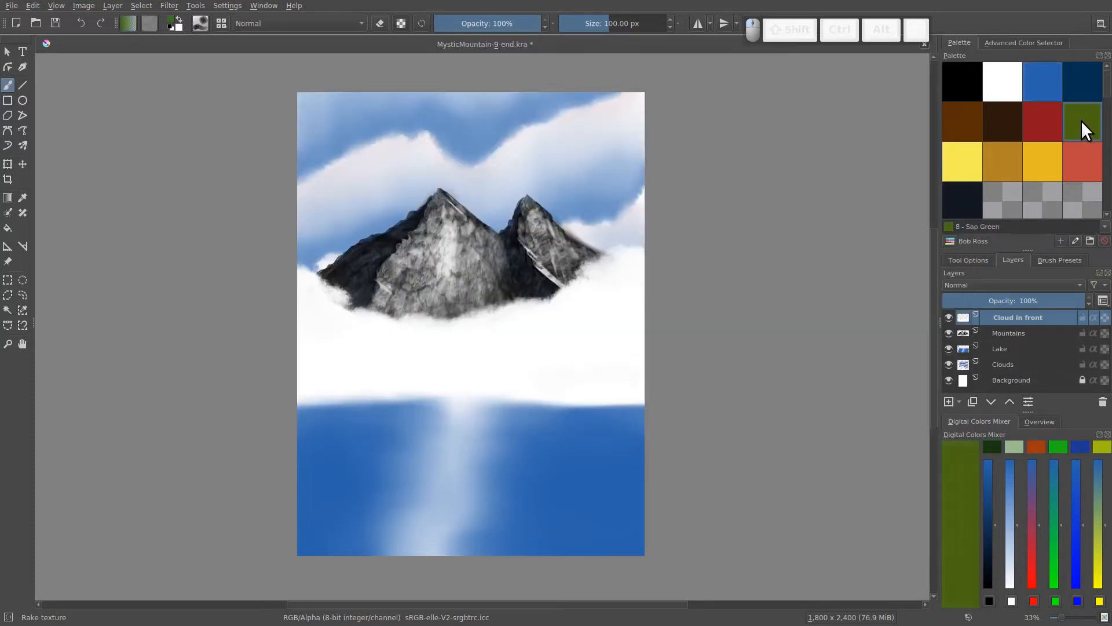
click(200, 24)
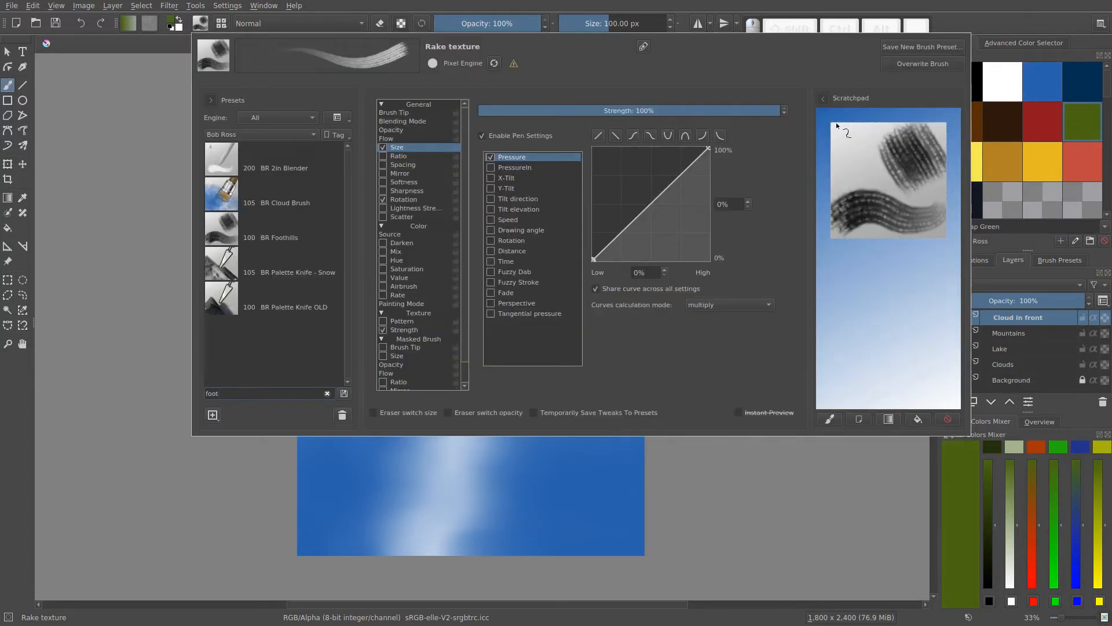
mouse_move(841, 212)
mouse_down()
mouse_move(846, 234)
mouse_move(900, 212)
mouse_move(922, 221)
mouse_move(936, 203)
mouse_up()
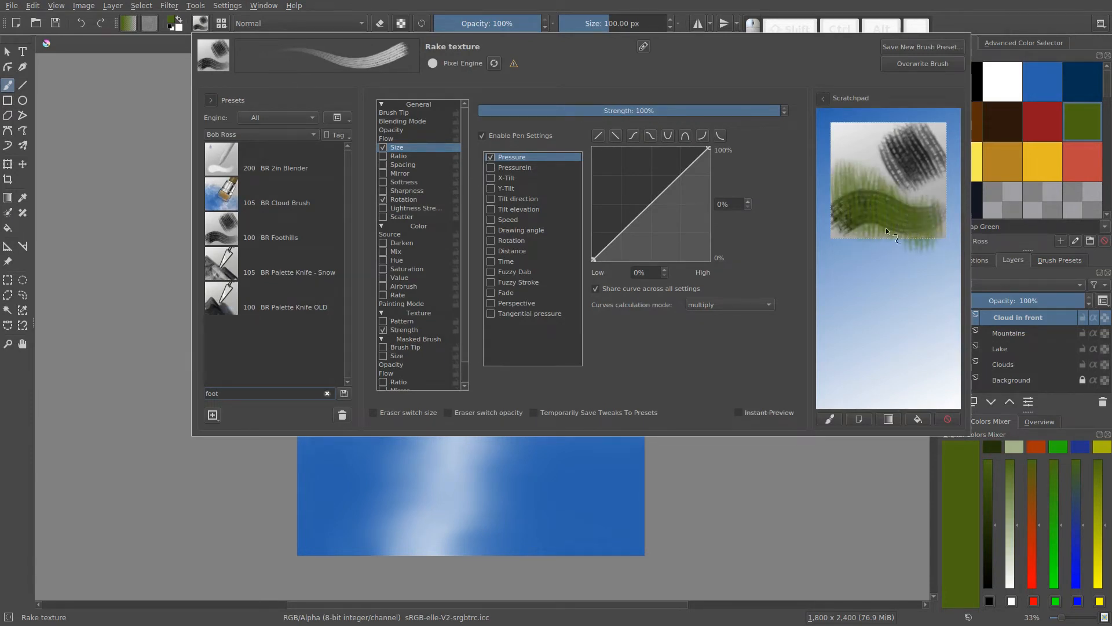
mouse_move(869, 251)
mouse_down()
mouse_move(840, 240)
mouse_move(844, 161)
mouse_move(838, 207)
mouse_up()
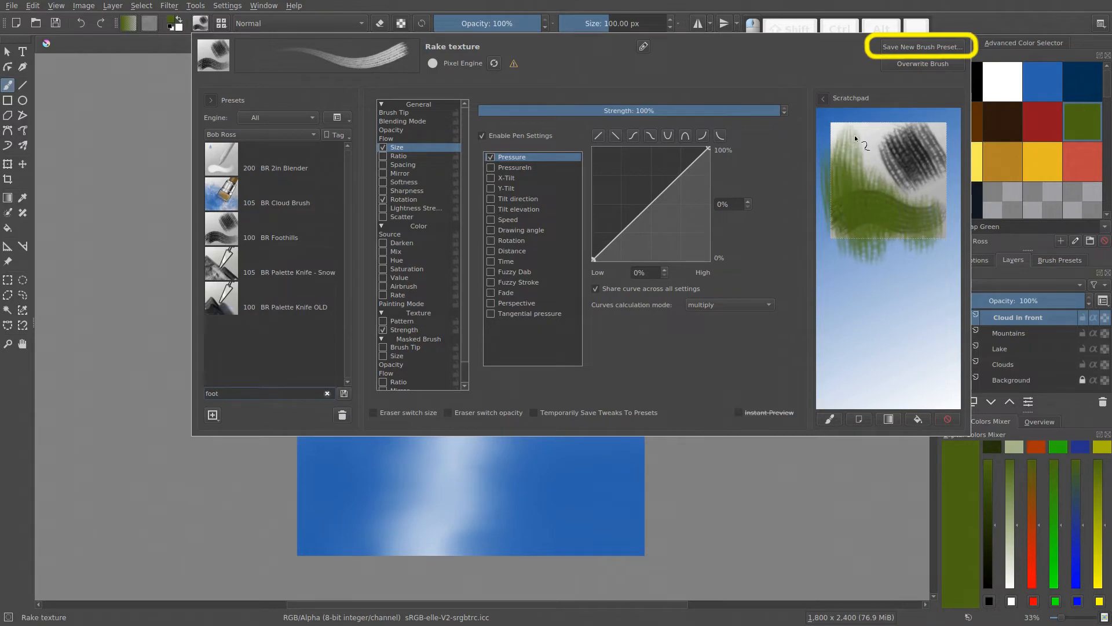
- Save the brush as a new preset named BR Foothills, using the scratchpad painting as its thumbnail
click(904, 51)
drag(547, 243, 428, 240)
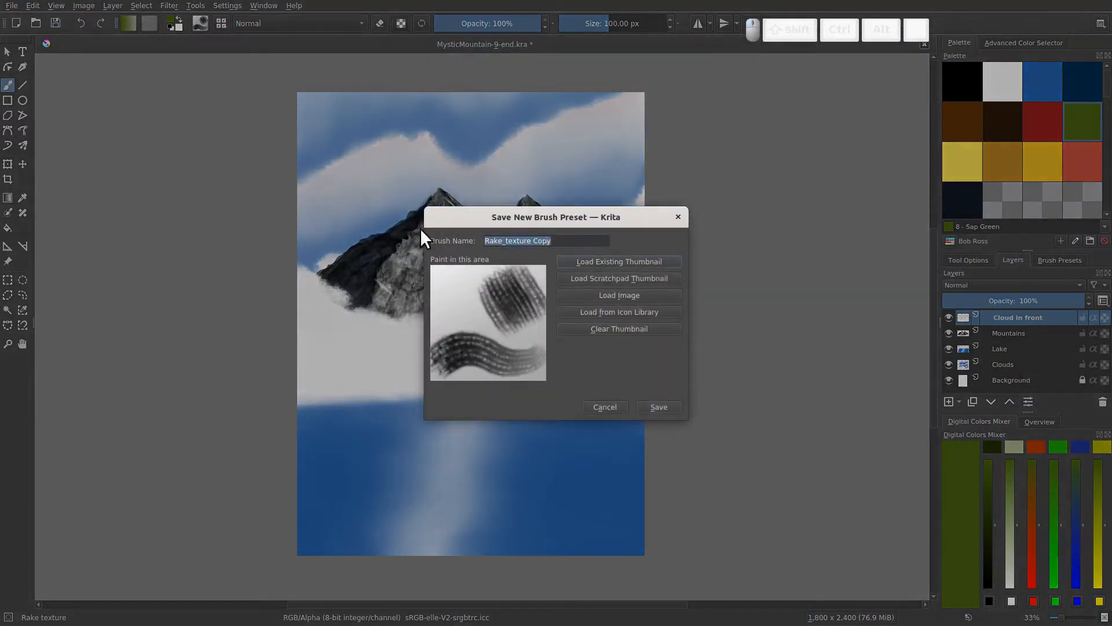
text(BR F)
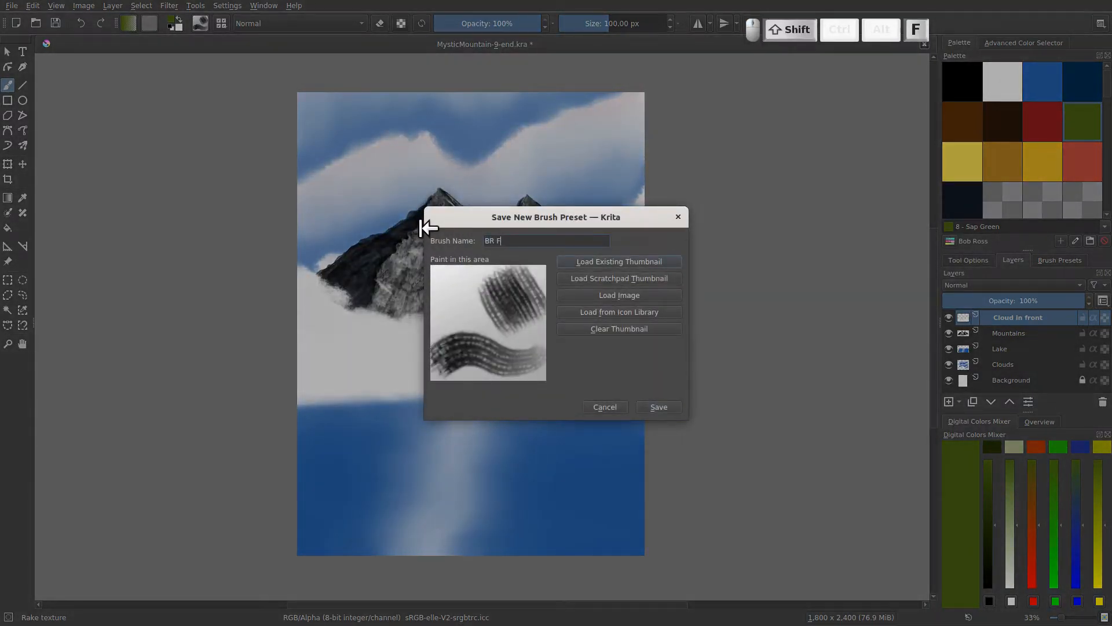
text(oothills)
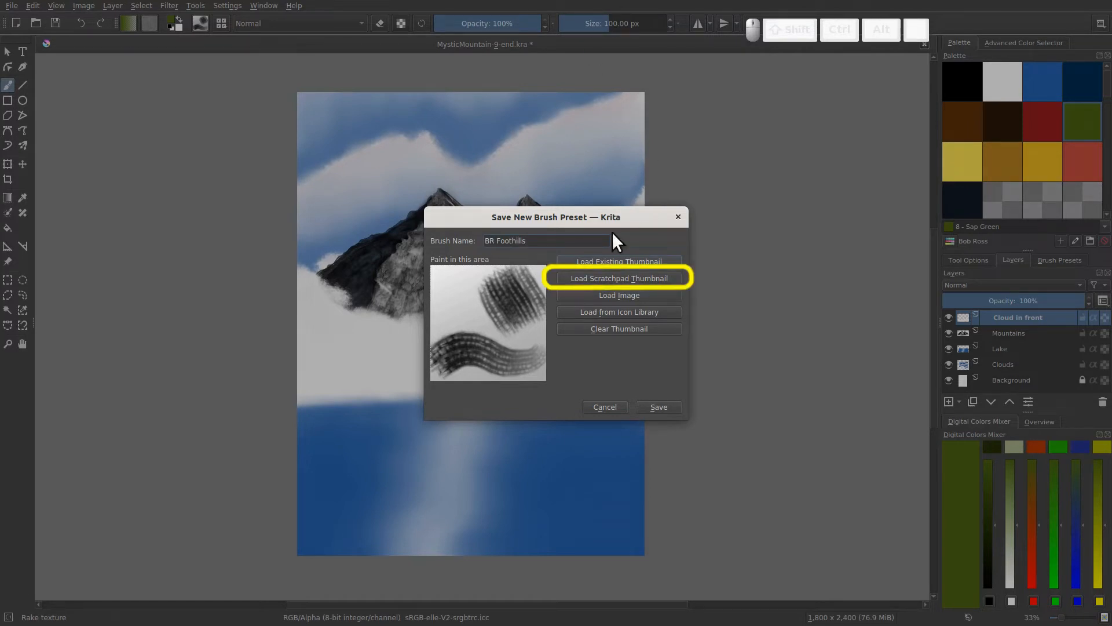
click(597, 279)
click(653, 405)
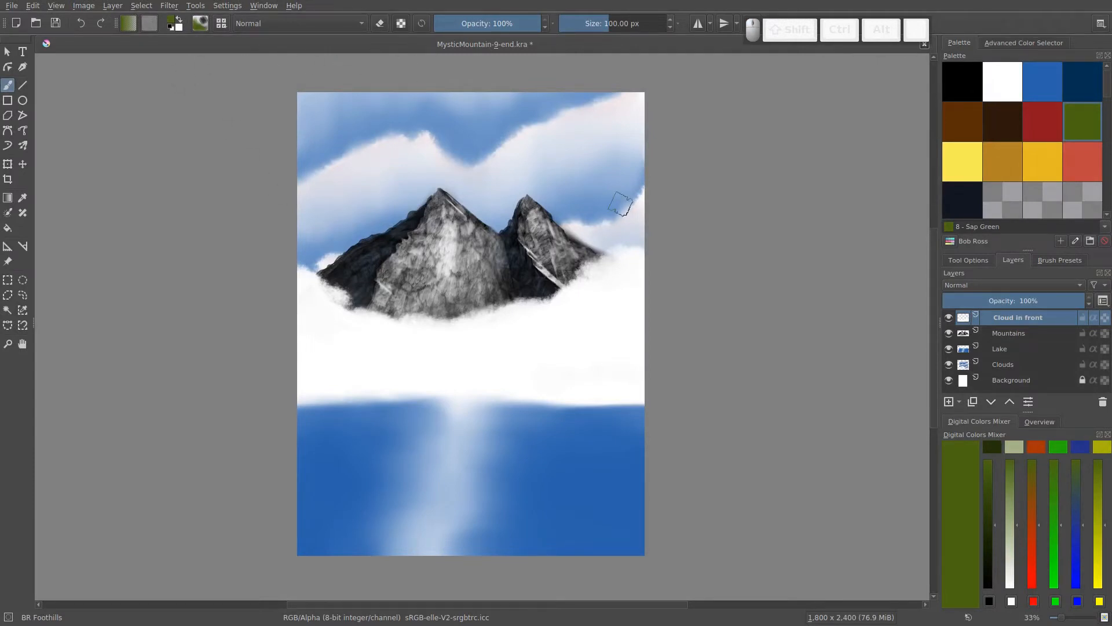
- Pick a bright yellow-green painting colour from the canvas pop-up palette
right_click(596, 184)
click(590, 158)
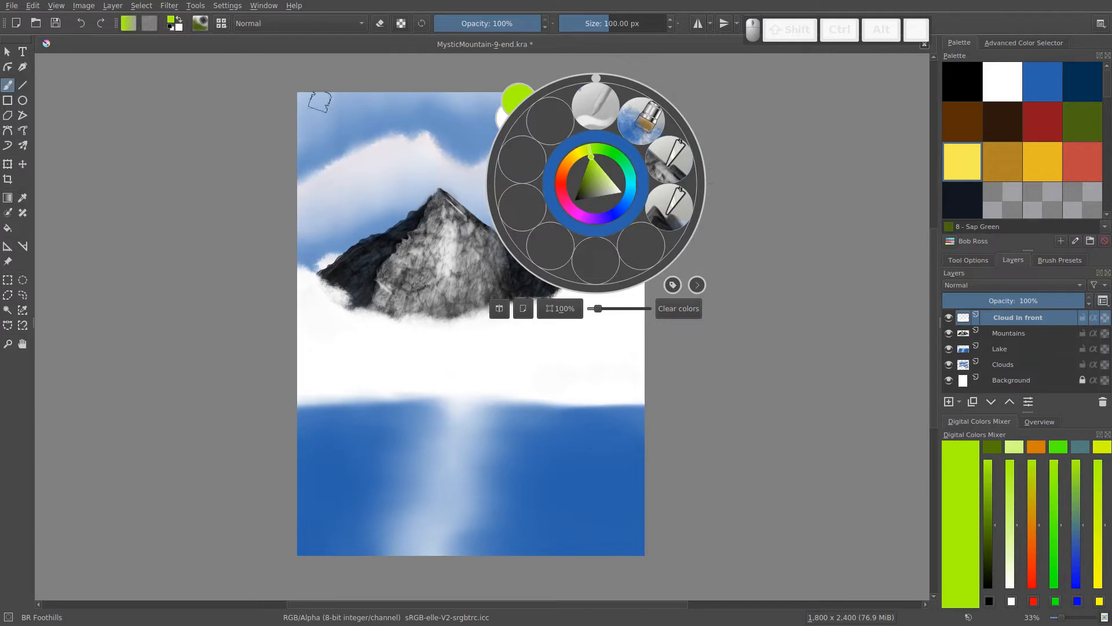
- Filter the brush presets by BR and assign the BR Foothills preset to the Bob Ross tag
click(221, 27)
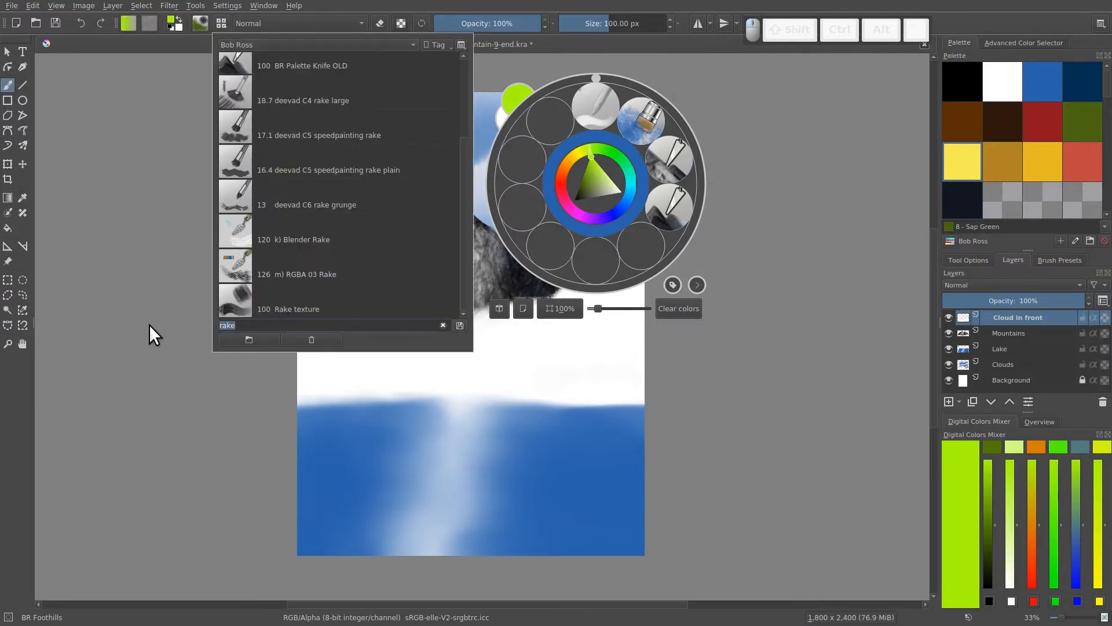
text(BR)
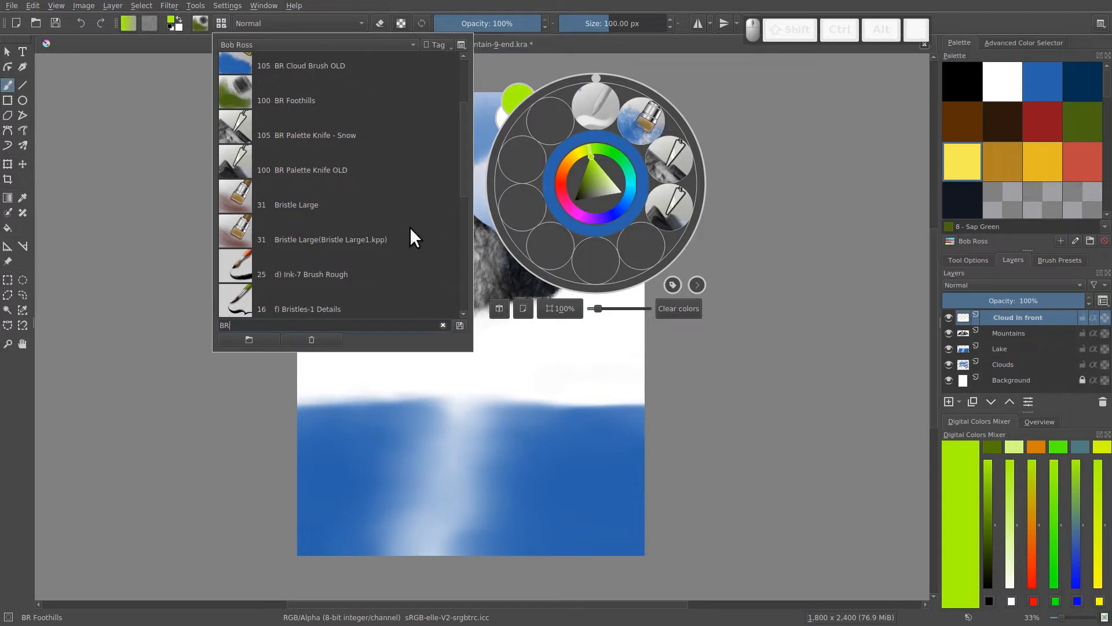
click(272, 94)
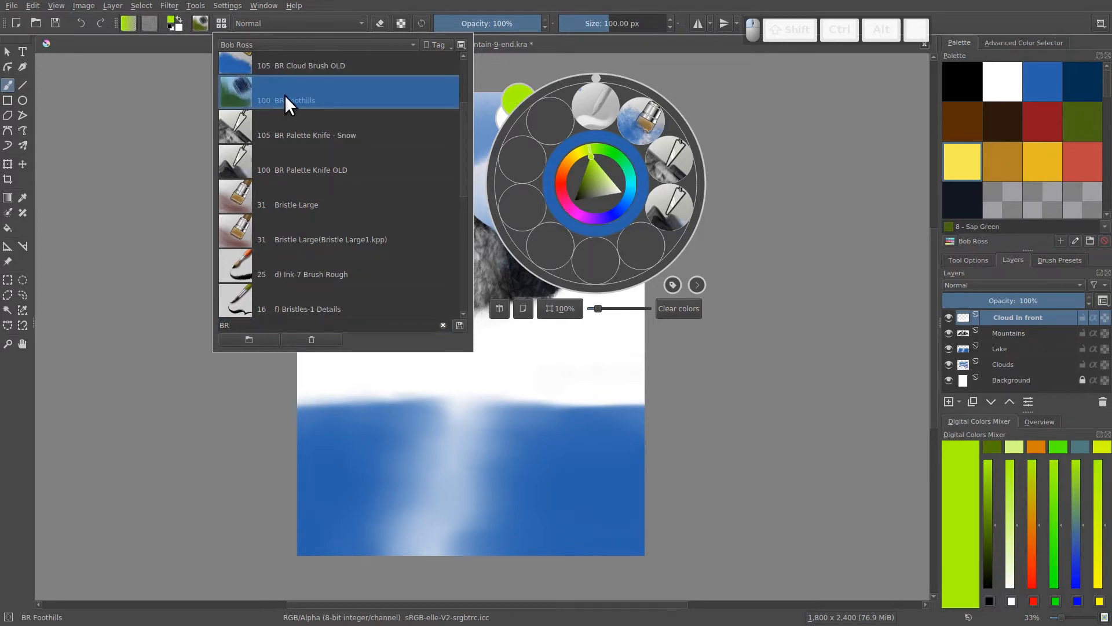
right_click(281, 96)
mouse_move(360, 116)
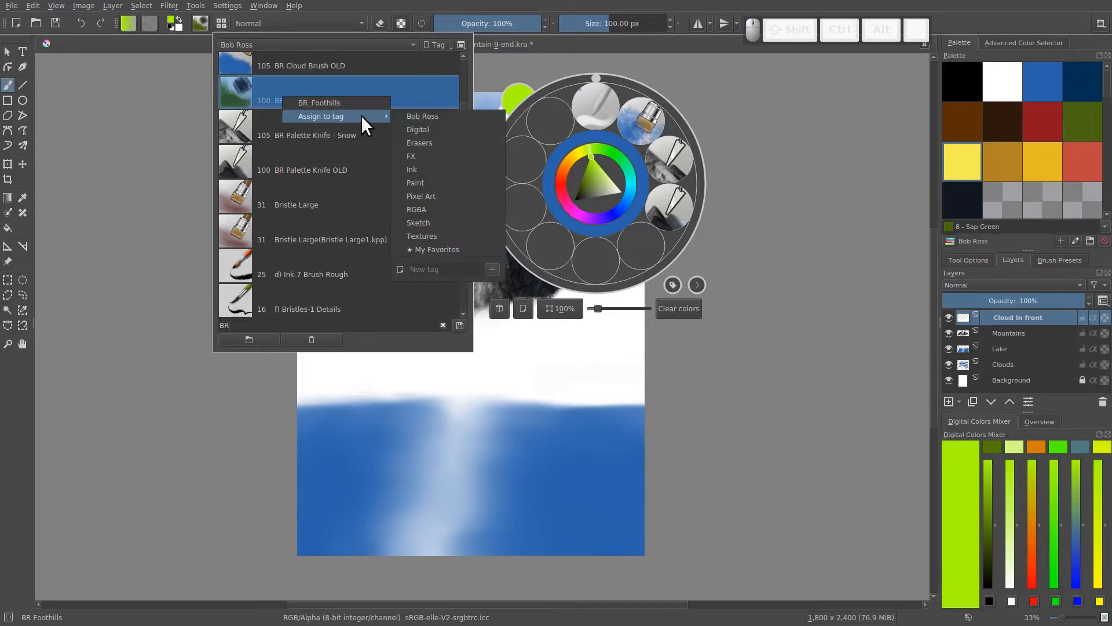
click(407, 116)
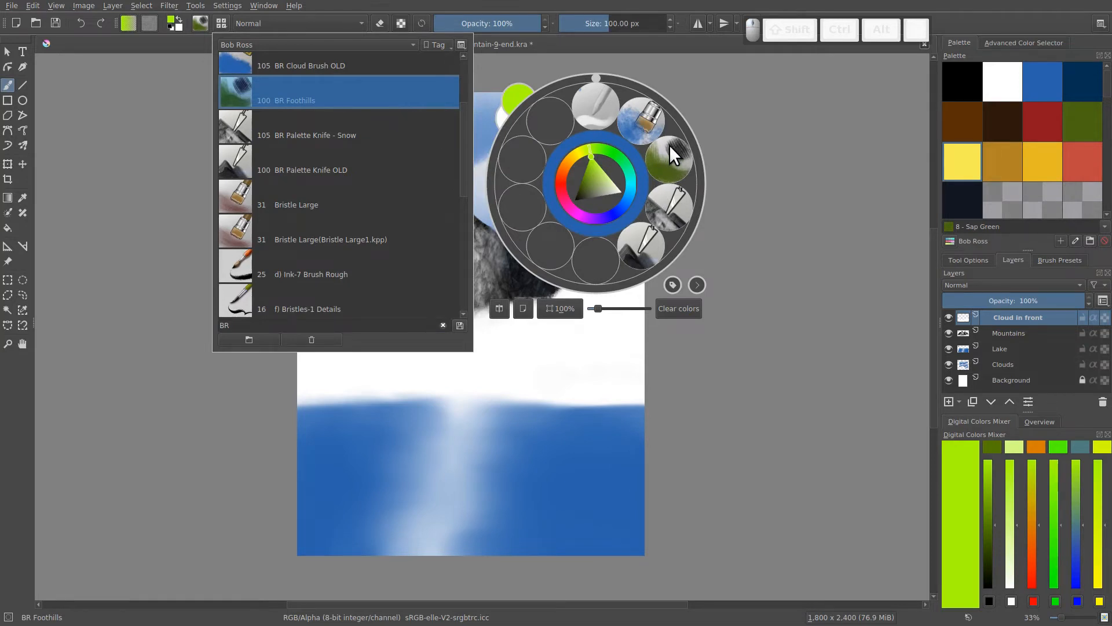
- Choose Sap Green from the Bob Ross palette as the painting colour and dismiss the canvas pop-up palette
click(701, 326)
click(1082, 123)
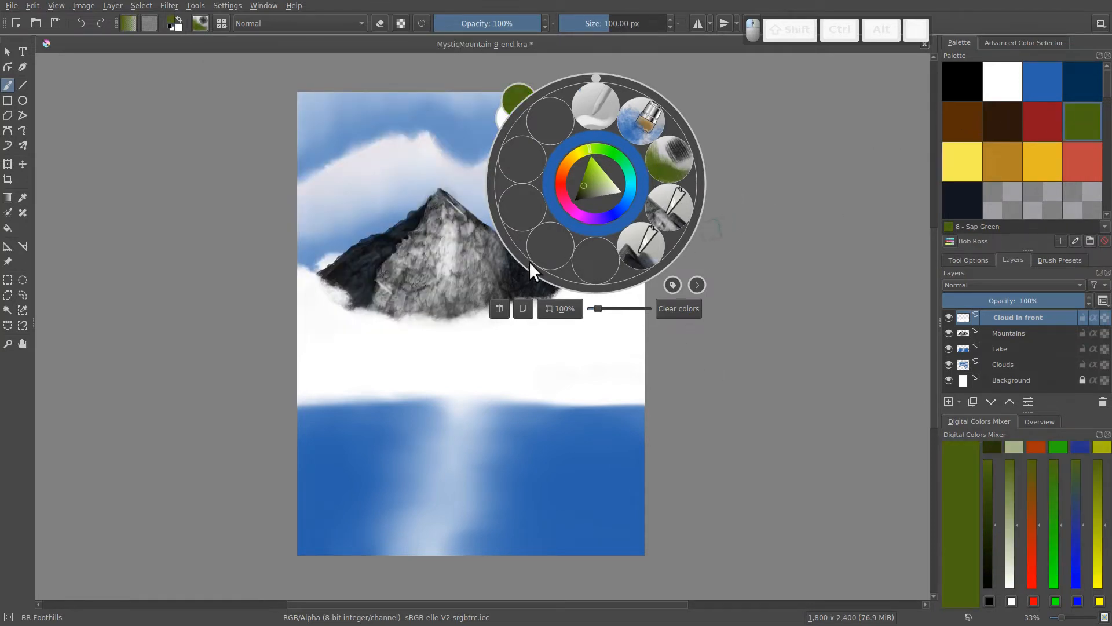
click(420, 183)
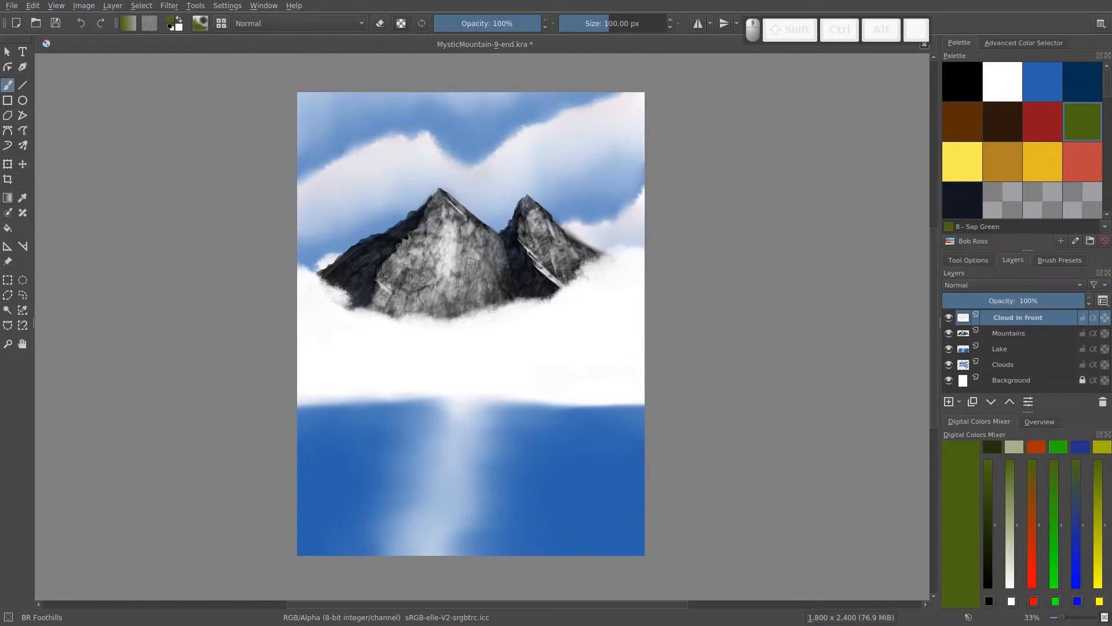
- Add a paint layer above Cloud in front and name it Foothills 1
click(949, 400)
double_click(1004, 315)
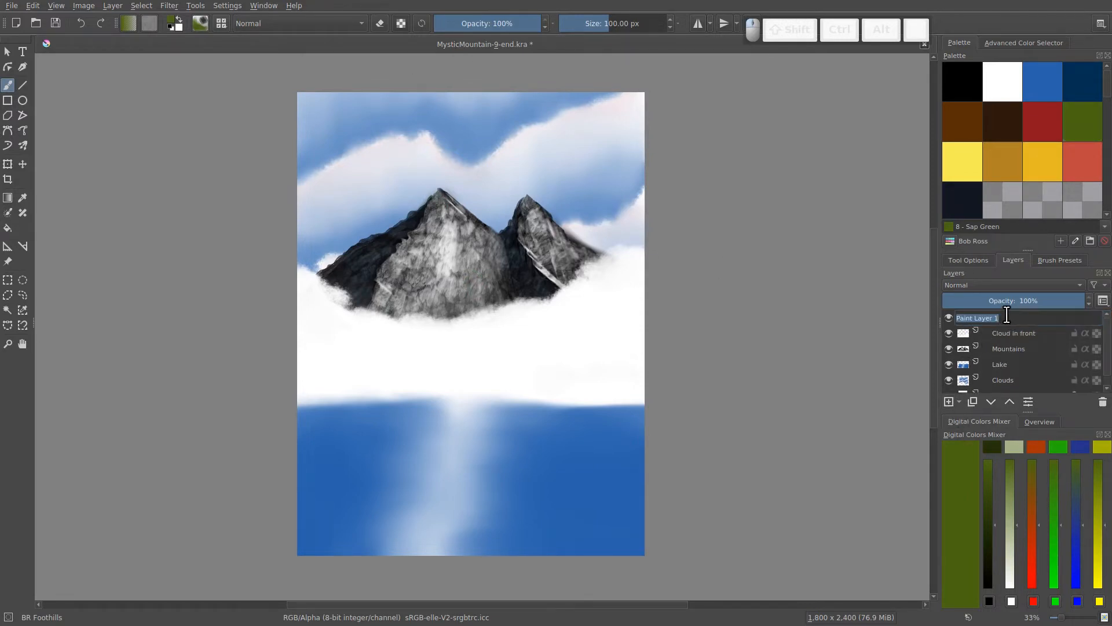
text(Foothills)
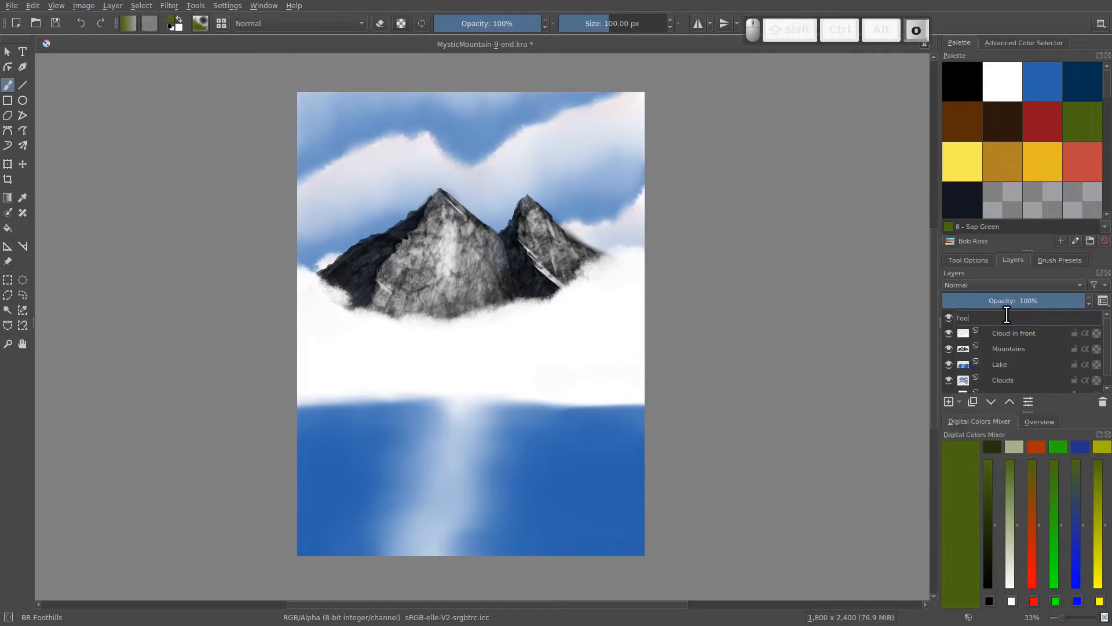
key(Return)
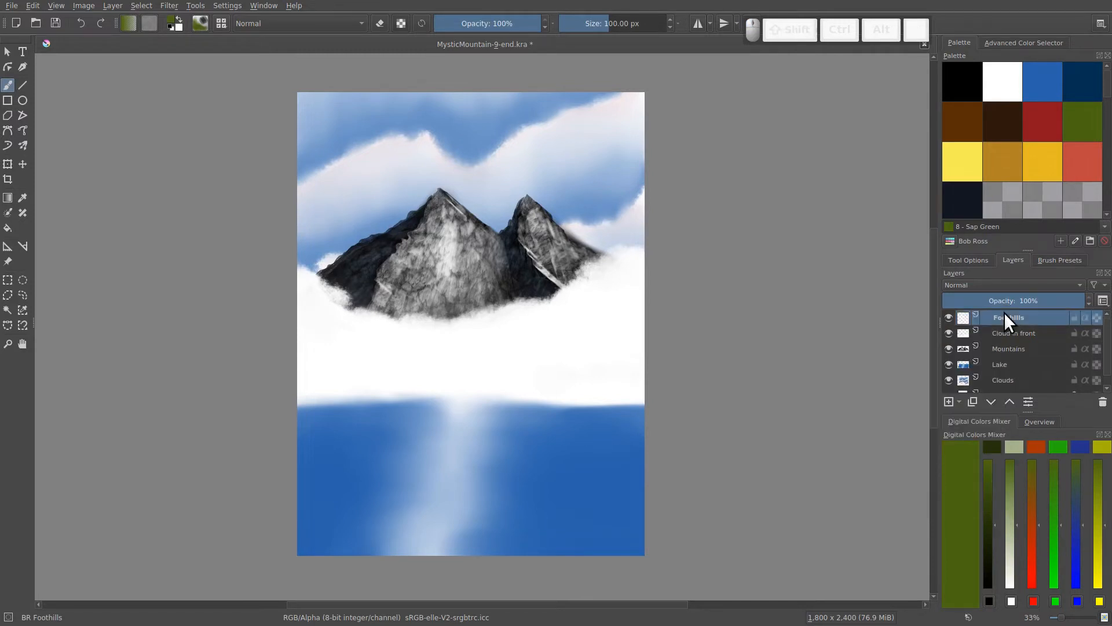
double_click(1004, 317)
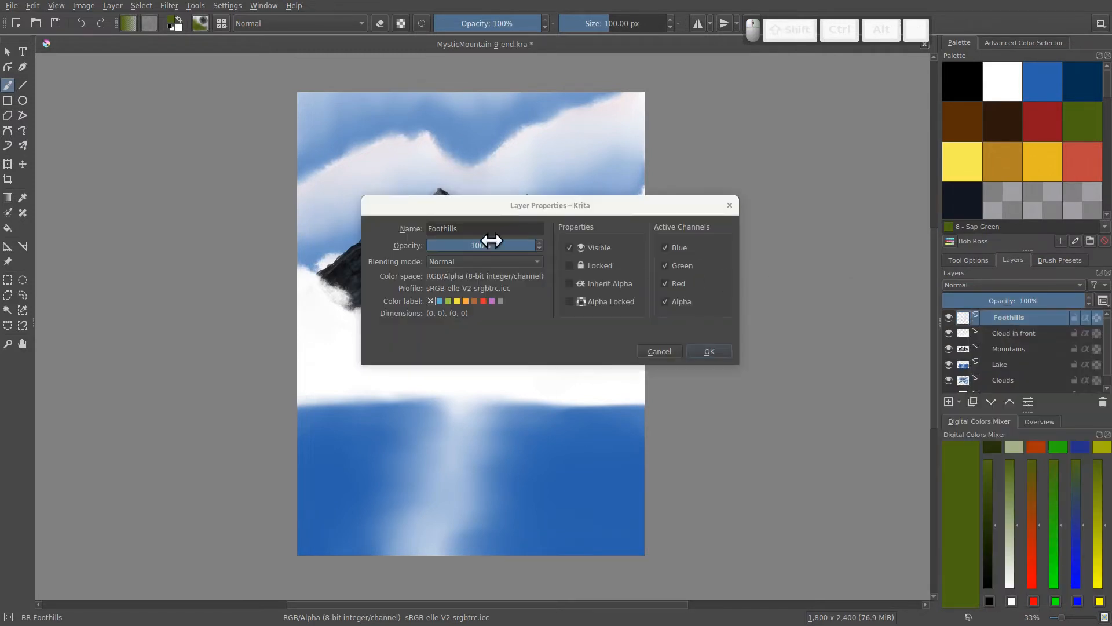
text(1)
click(709, 351)
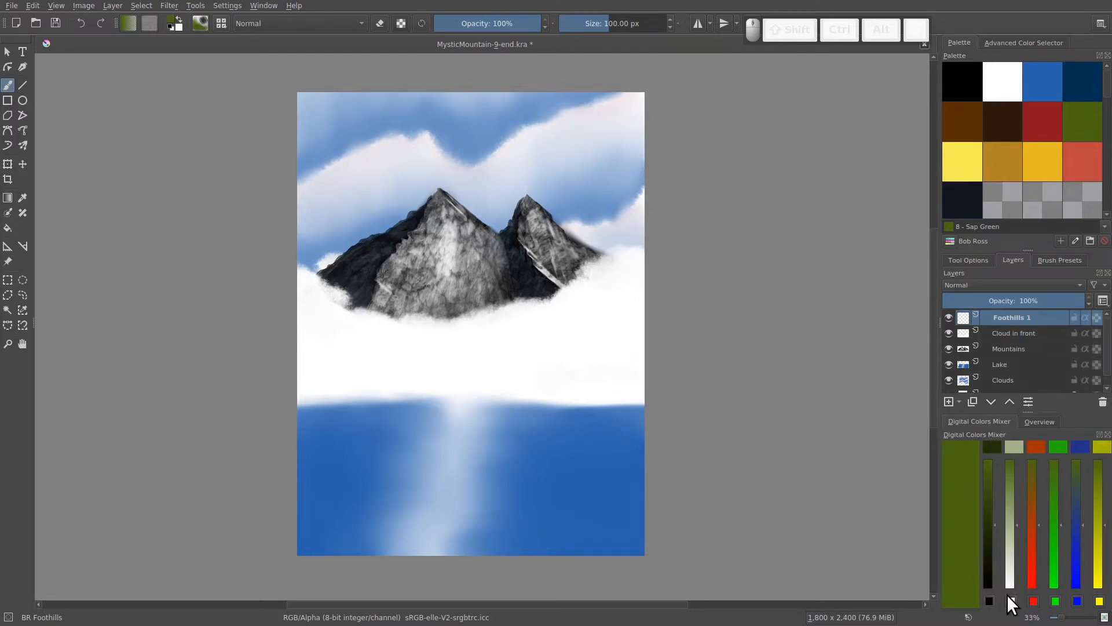
- Set the first Digital Colors Mixer swatch to Sap Green and the second to Prussian Blue
click(989, 600)
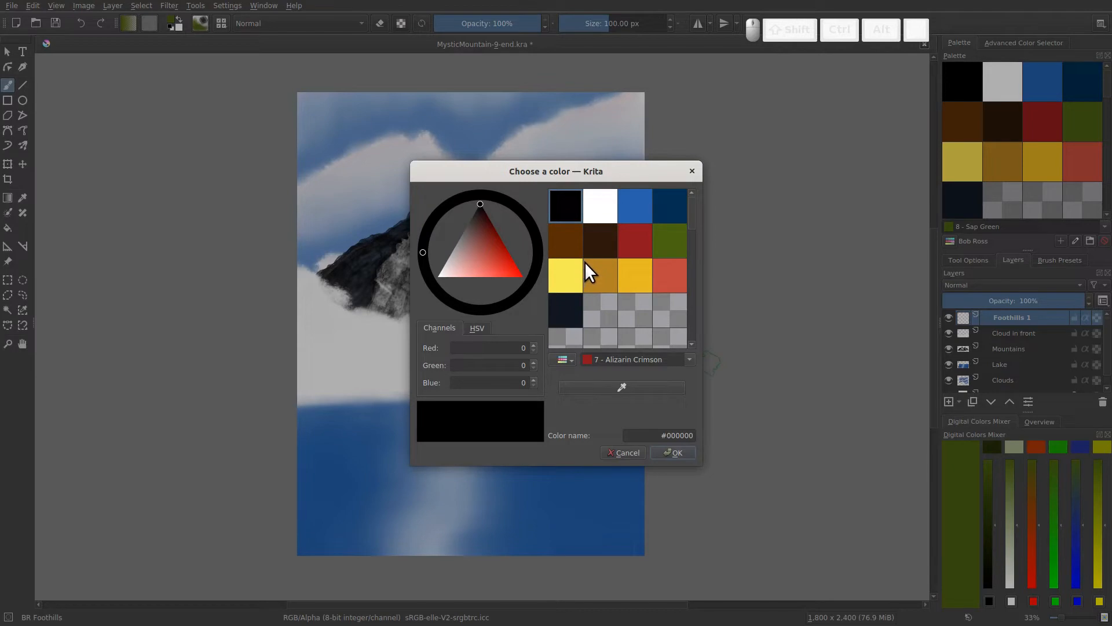
click(691, 172)
click(989, 600)
click(669, 240)
click(675, 453)
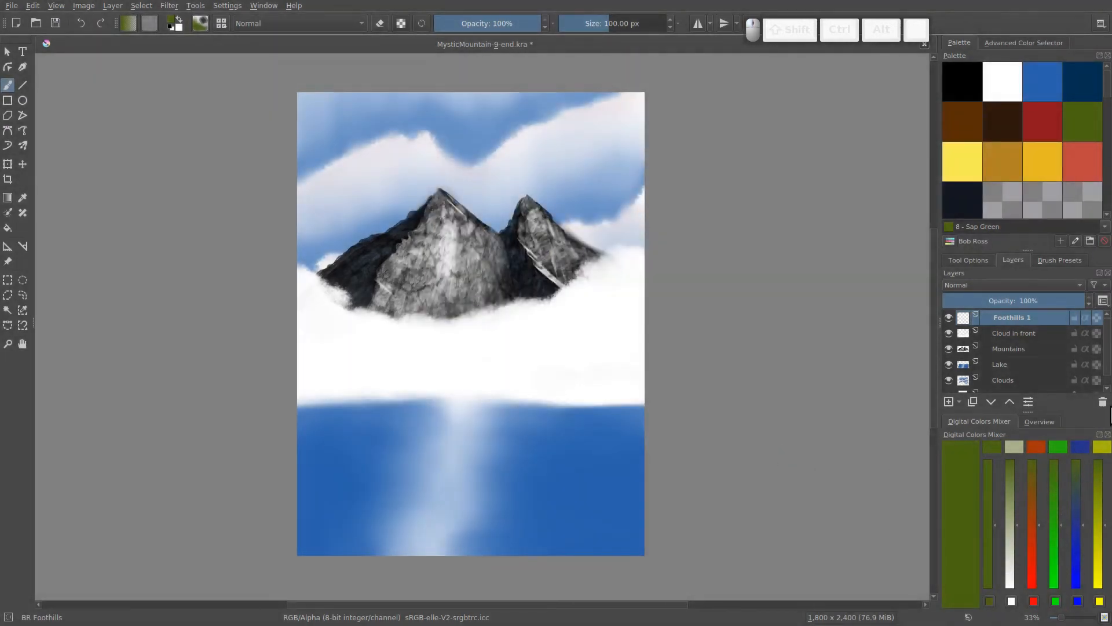
click(1010, 599)
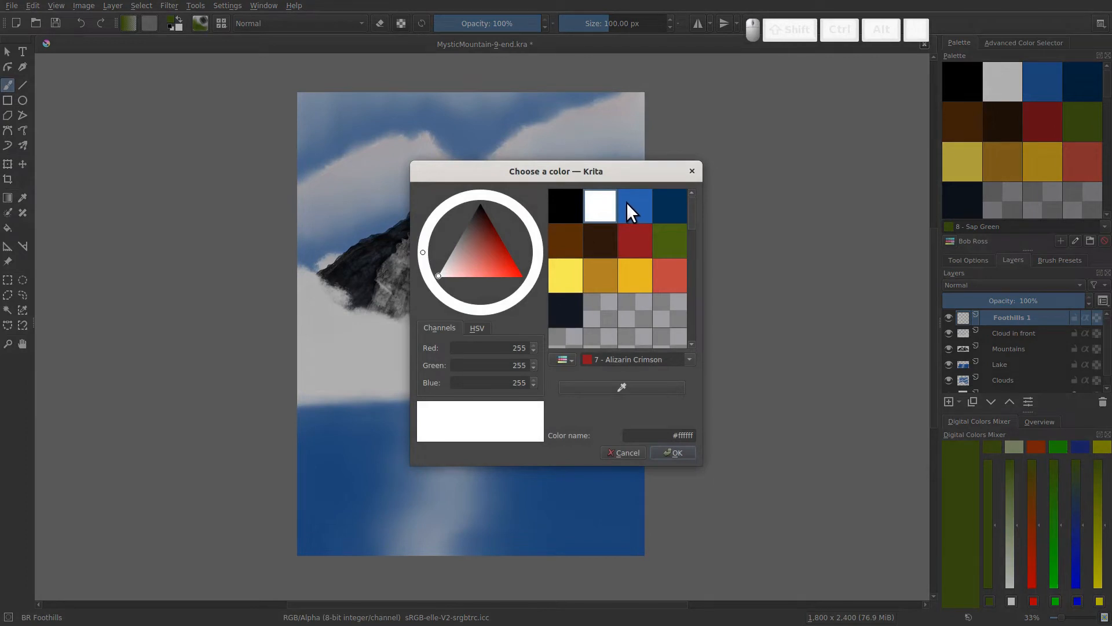
click(666, 207)
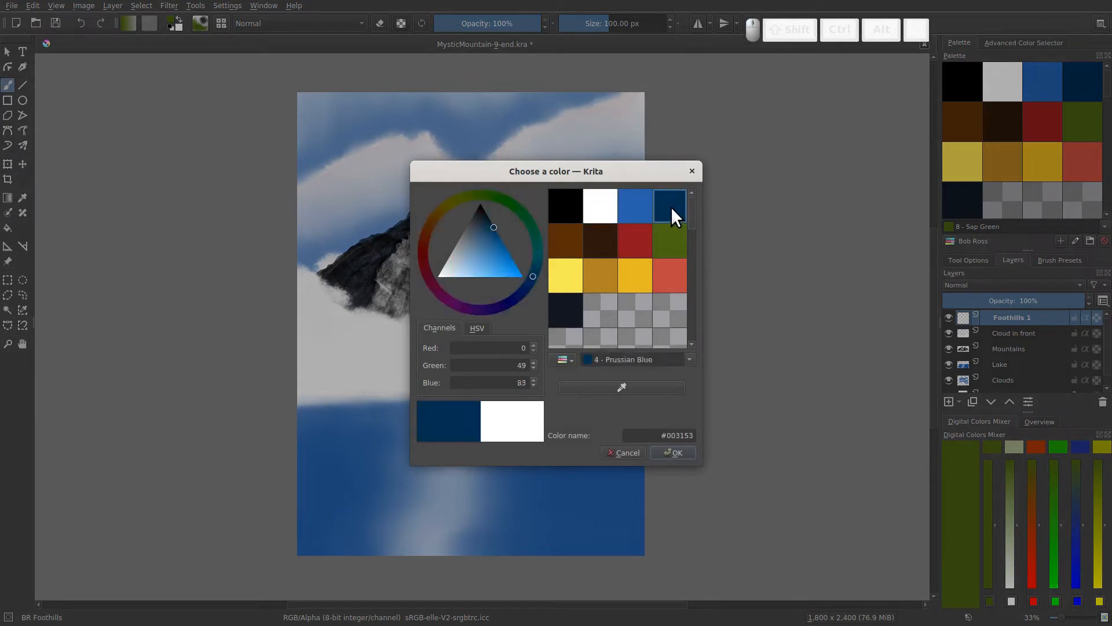
click(673, 452)
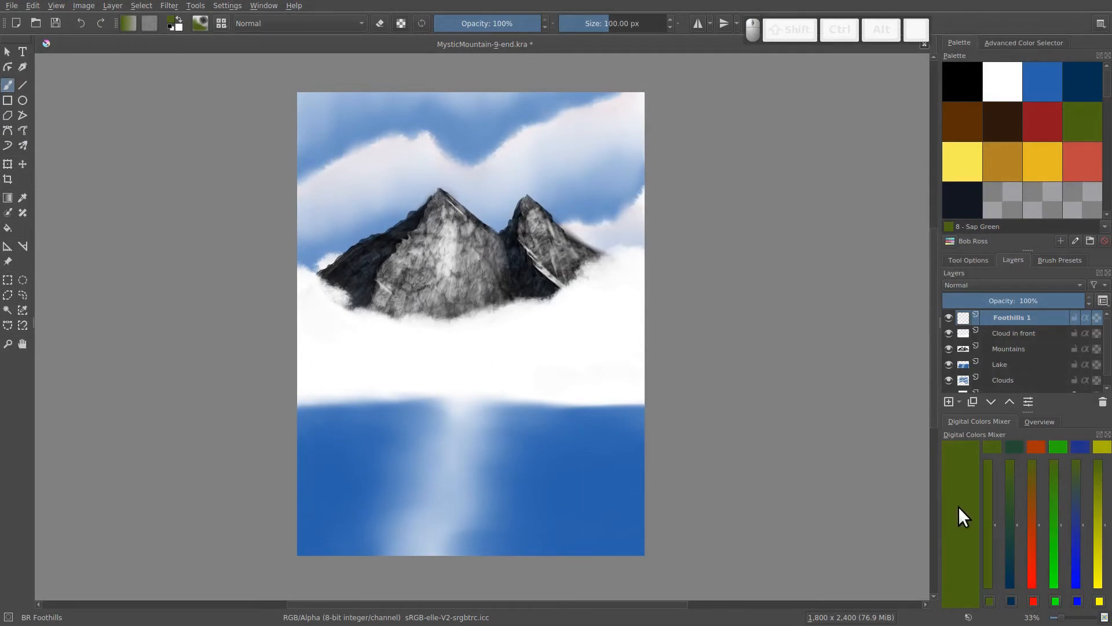
- Set the third, fourth and fifth mixer swatches to the palette's blue-black, Yellow Ochre and Alizarin Crimson
click(1031, 596)
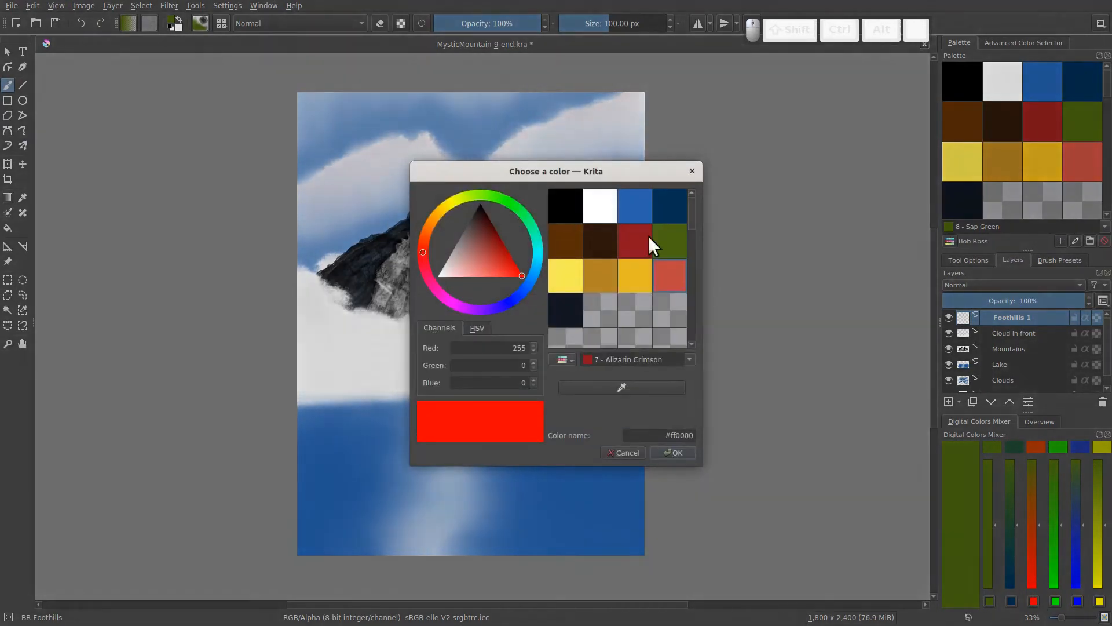
click(581, 303)
click(664, 445)
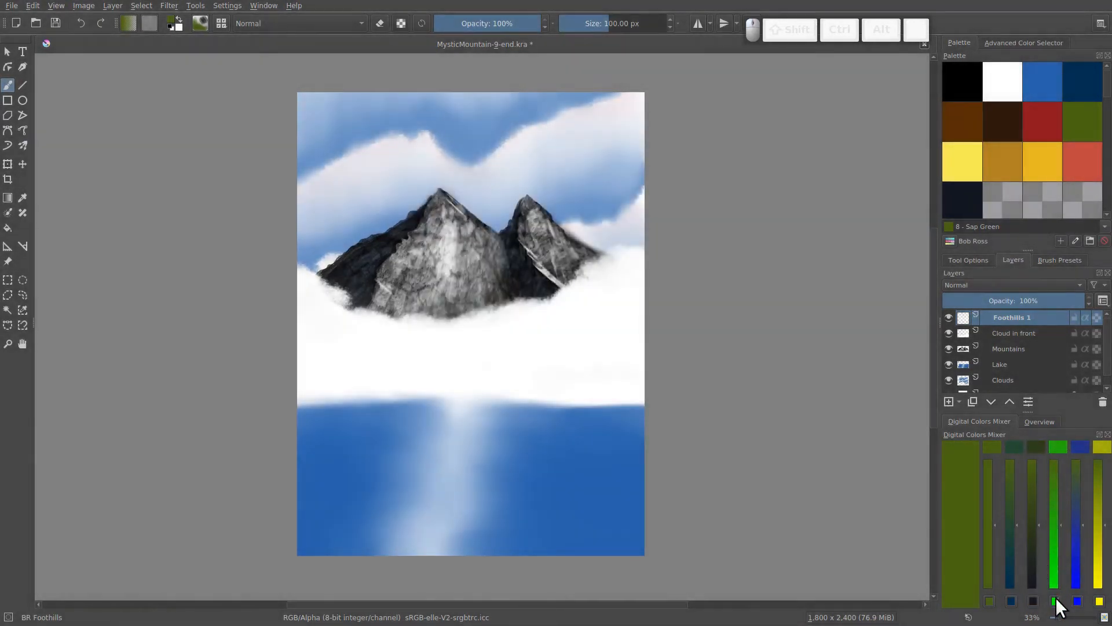
click(1055, 596)
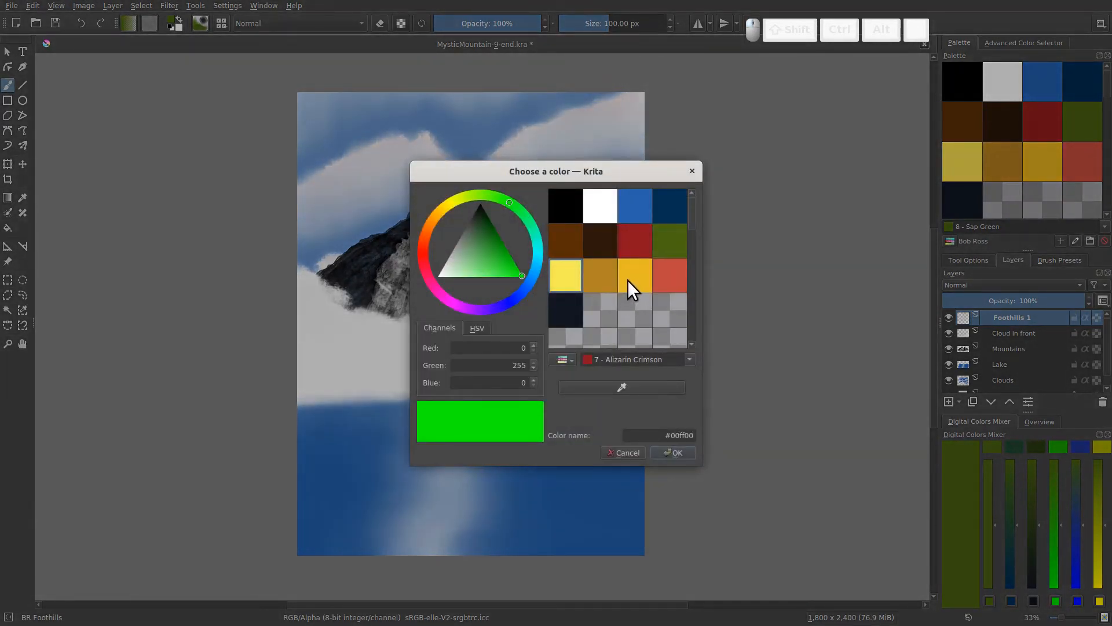
click(598, 276)
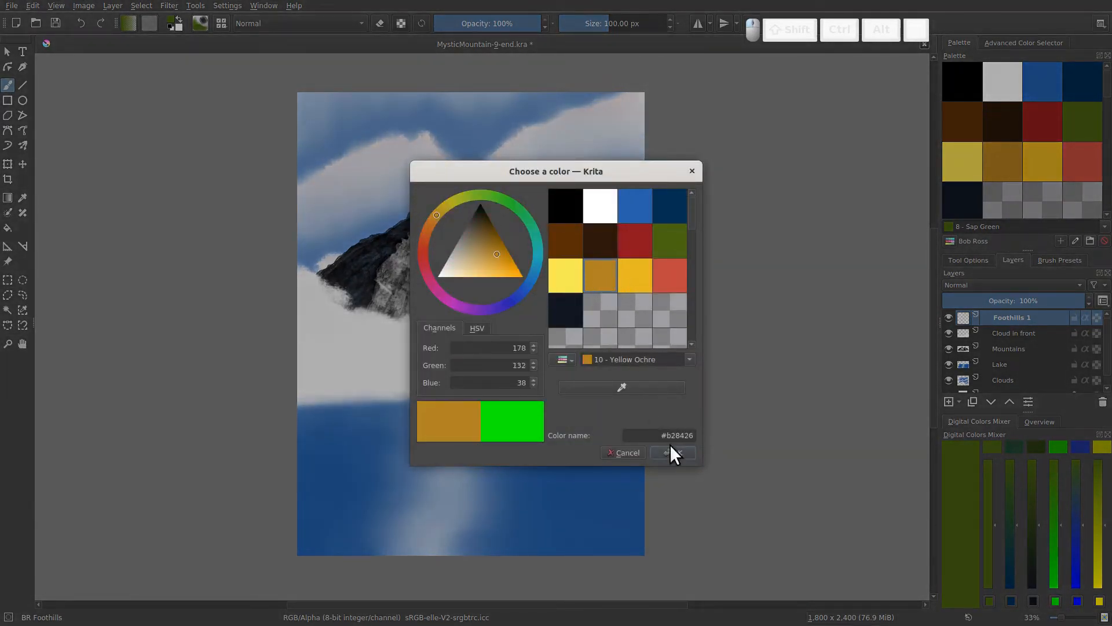
click(670, 451)
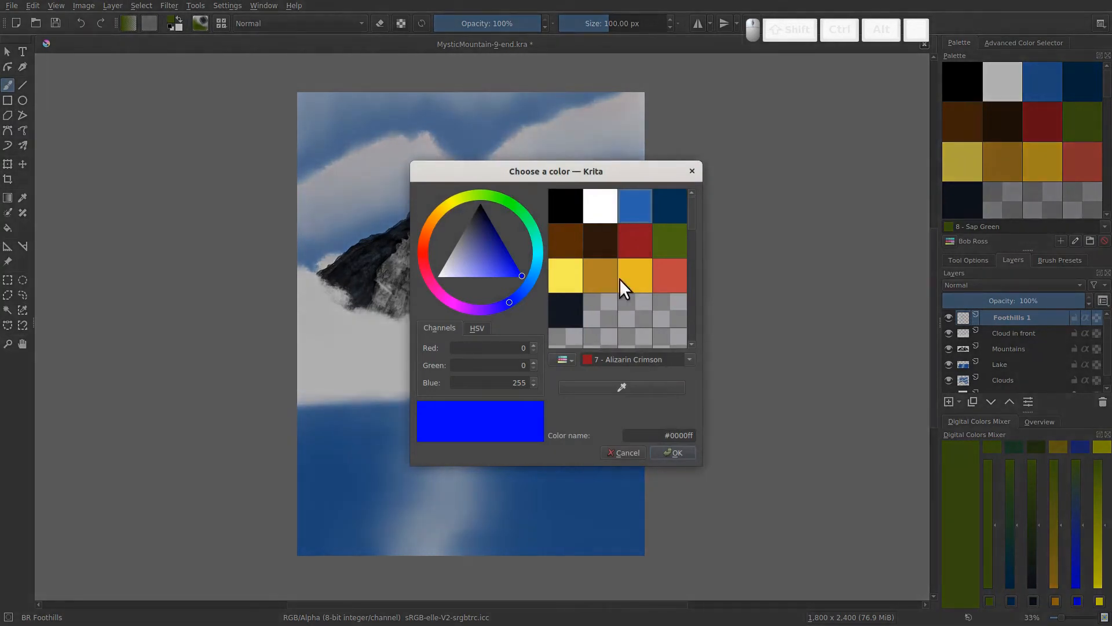
click(669, 284)
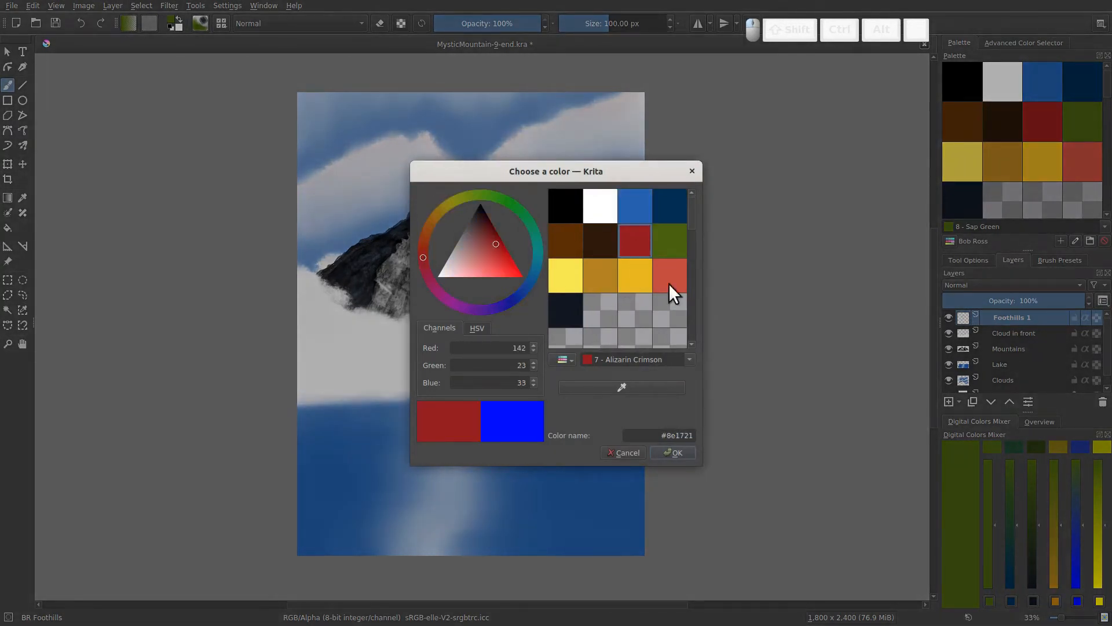
click(677, 452)
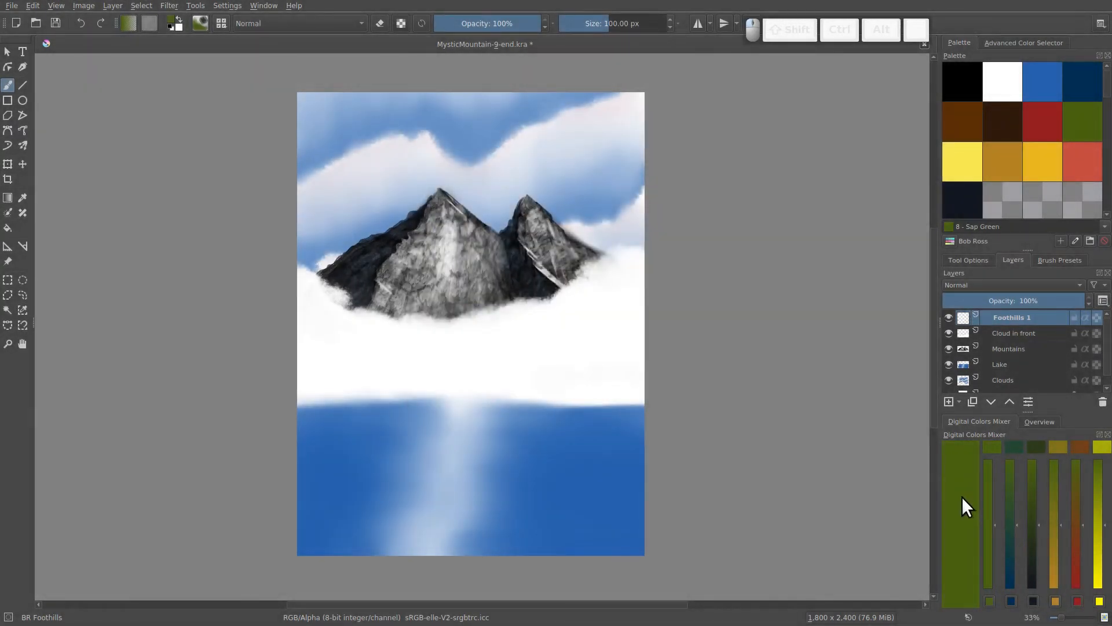
- Mix the palette's blue-black with green and blue, and paint a dark green test patch below the mountain's left side
click(963, 202)
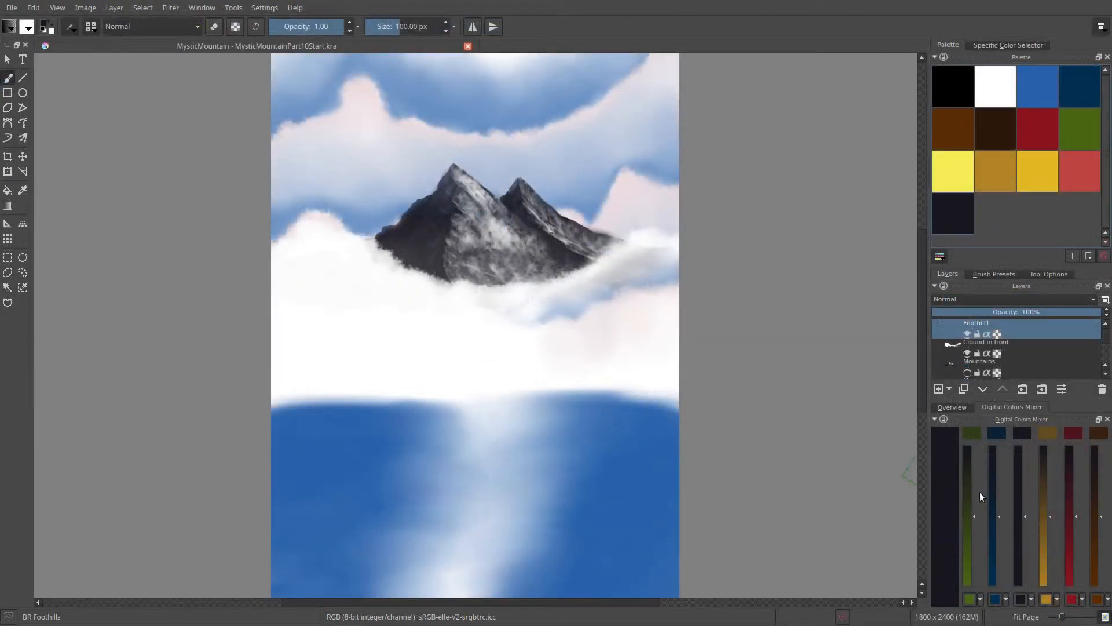
click(973, 435)
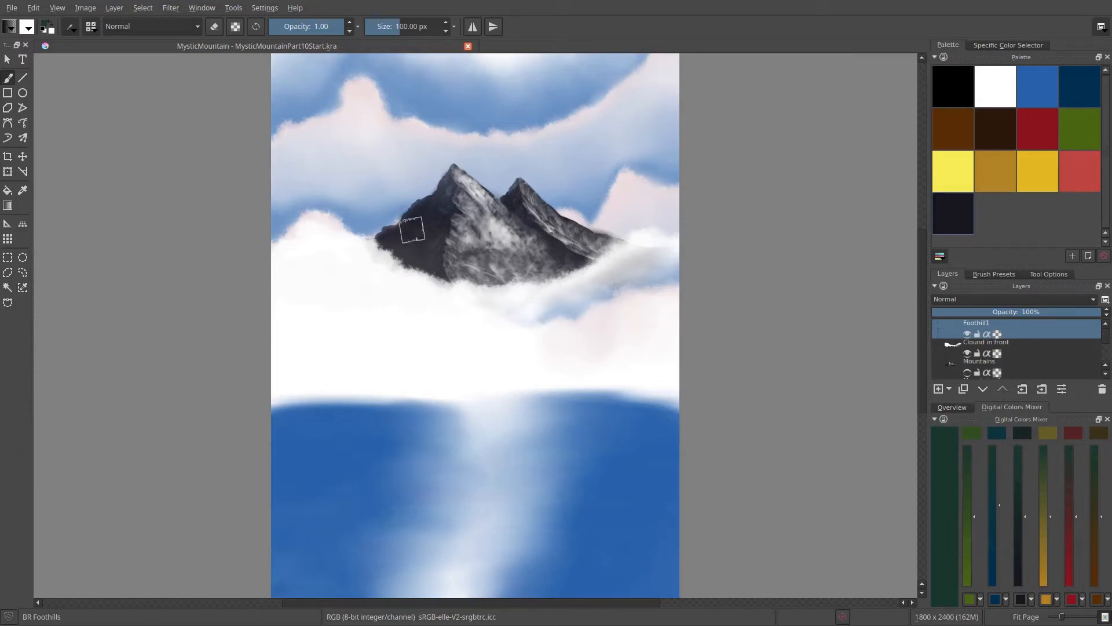
drag(378, 281, 370, 363)
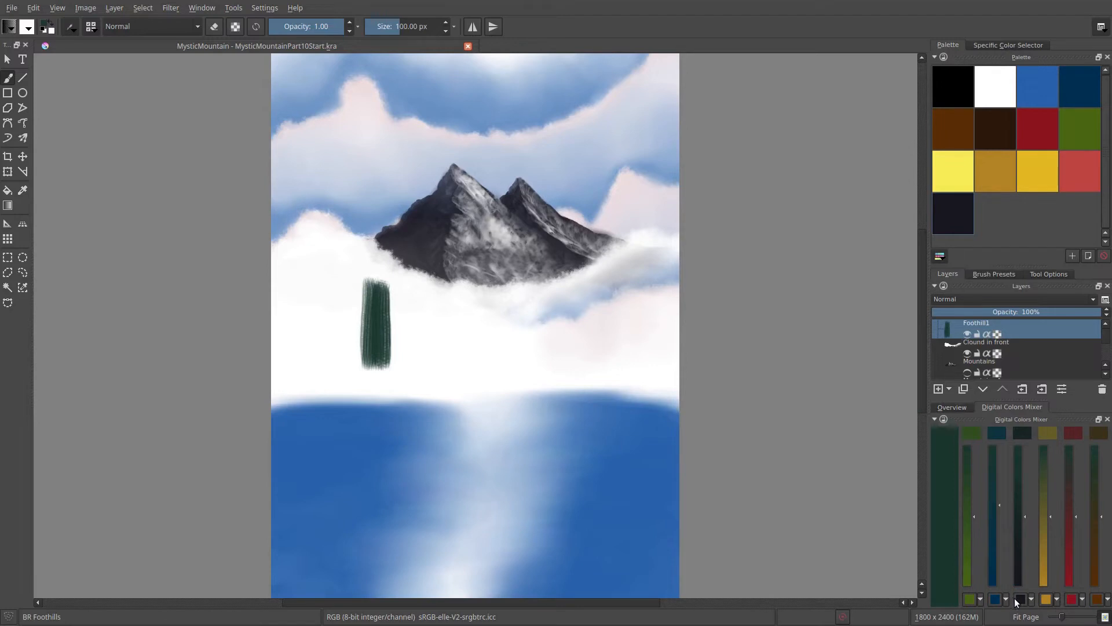
- Darken the mix with the mixer's blue-black and paint two darker test patches beside the green one
click(1031, 599)
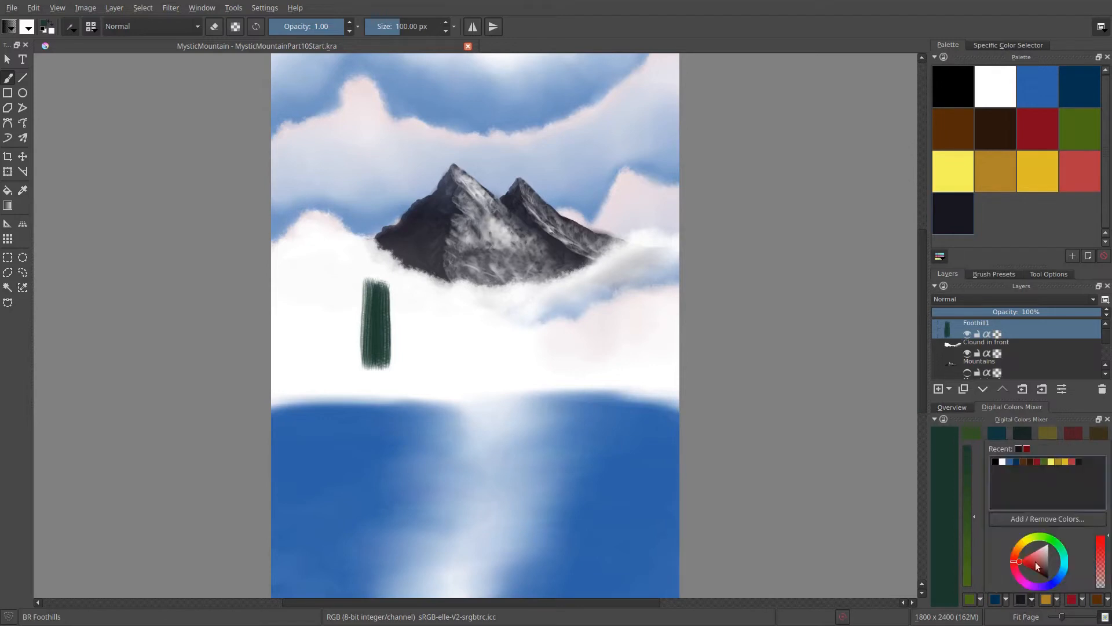
click(1081, 462)
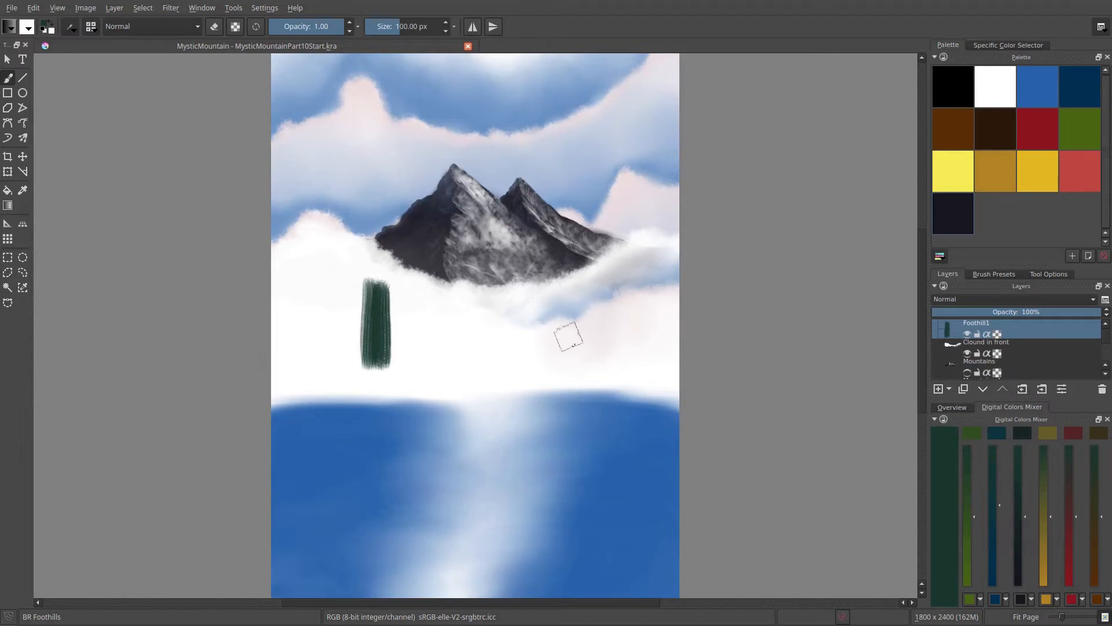
click(1026, 434)
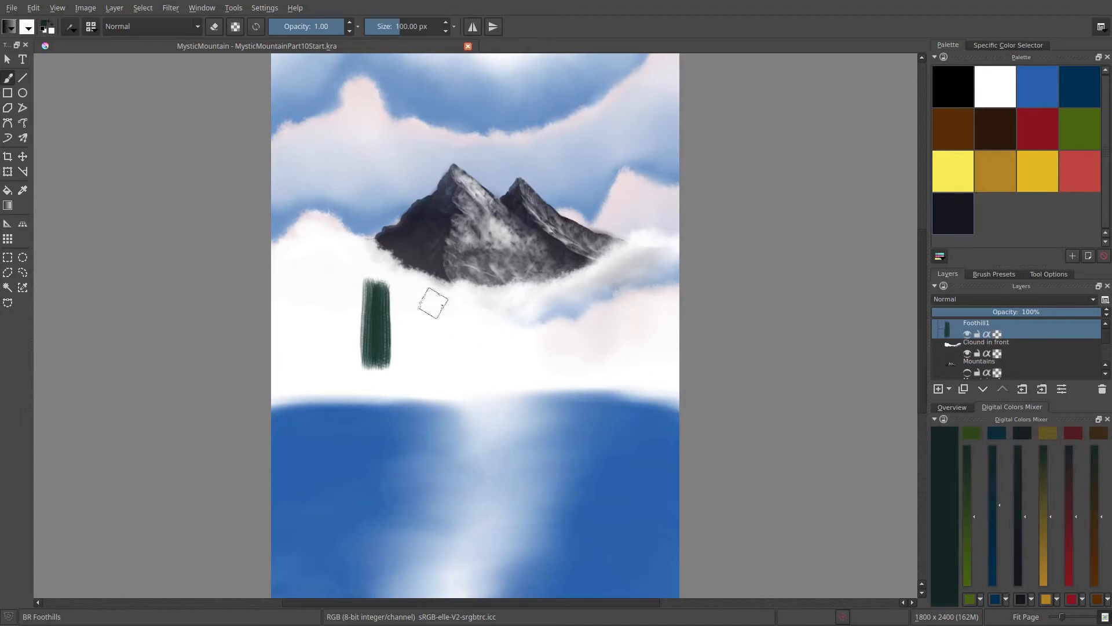
mouse_move(434, 293)
mouse_down()
mouse_move(431, 359)
mouse_move(439, 284)
mouse_move(460, 365)
mouse_up()
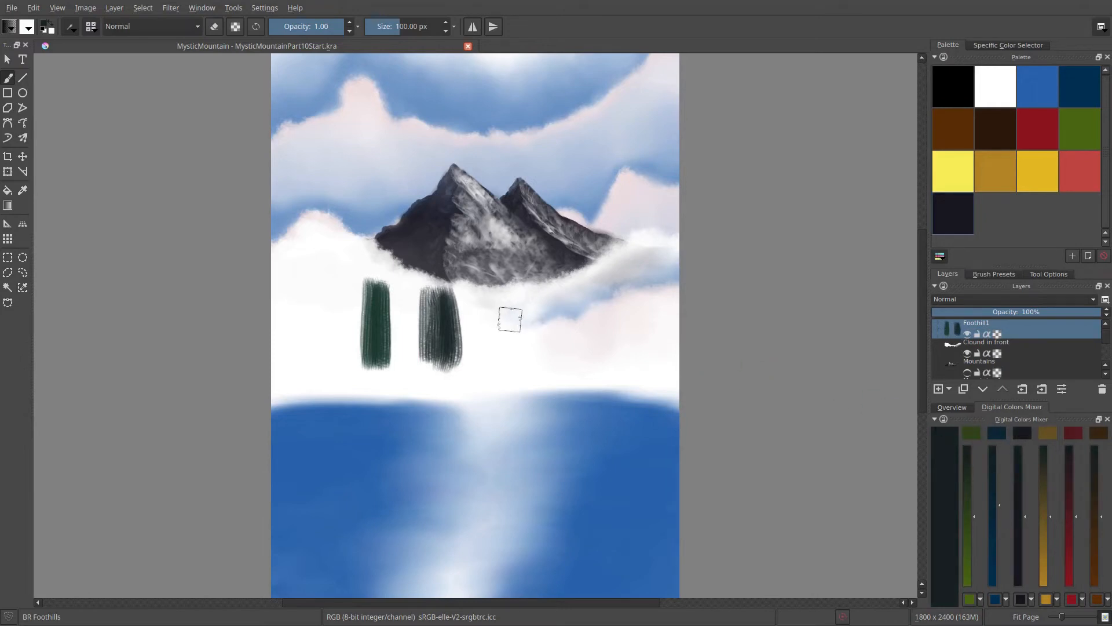
mouse_move(510, 295)
mouse_down()
mouse_move(511, 374)
mouse_move(524, 332)
mouse_move(549, 354)
mouse_up()
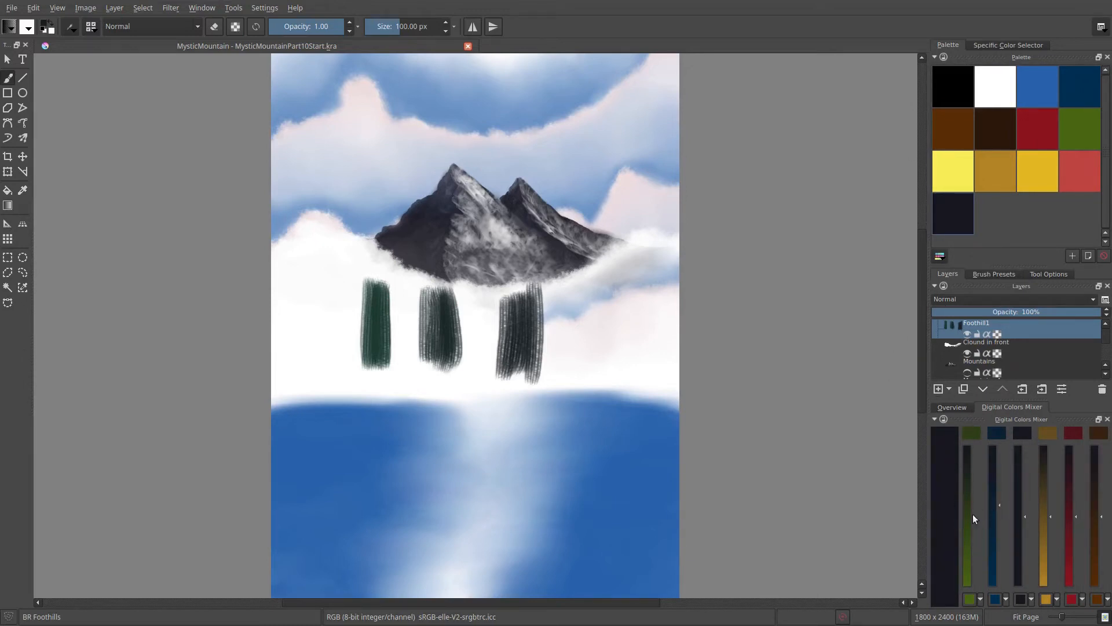
- Remix the blue-black with the mixer's green and blue, and paint a test patch below the first green one
click(974, 433)
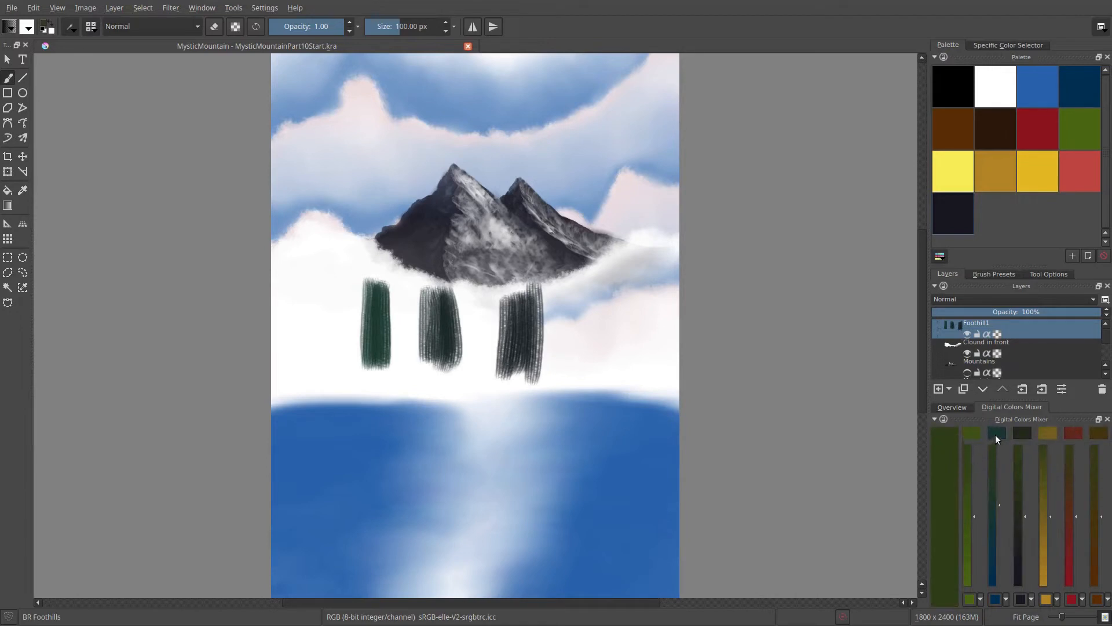
click(996, 433)
mouse_move(373, 421)
mouse_down()
mouse_move(369, 458)
mouse_move(375, 381)
mouse_move(385, 463)
mouse_up()
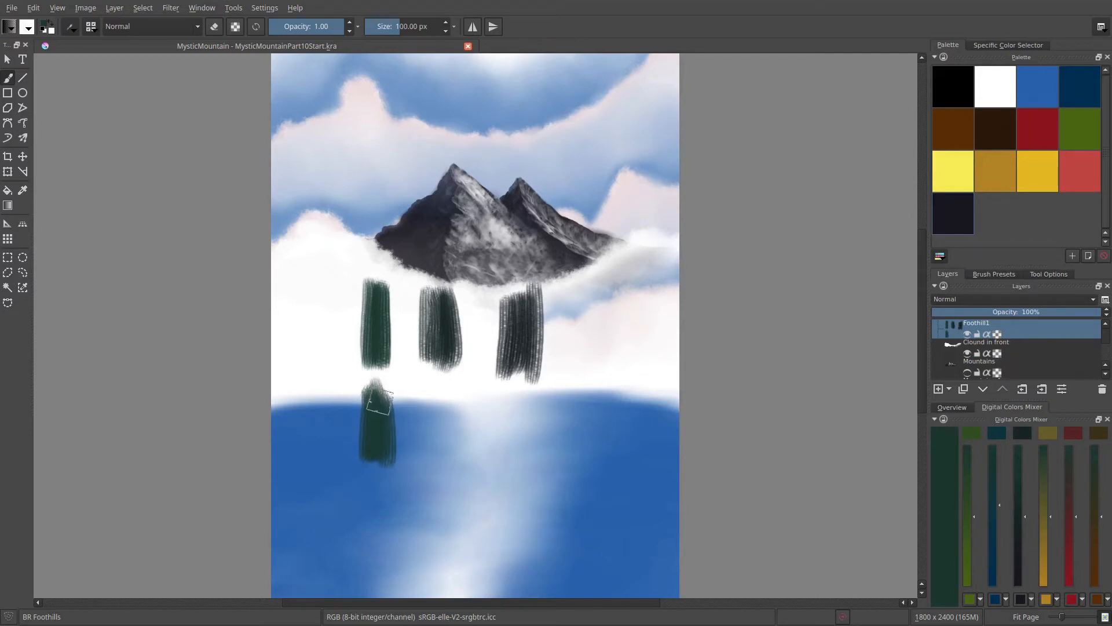
right_click(574, 249)
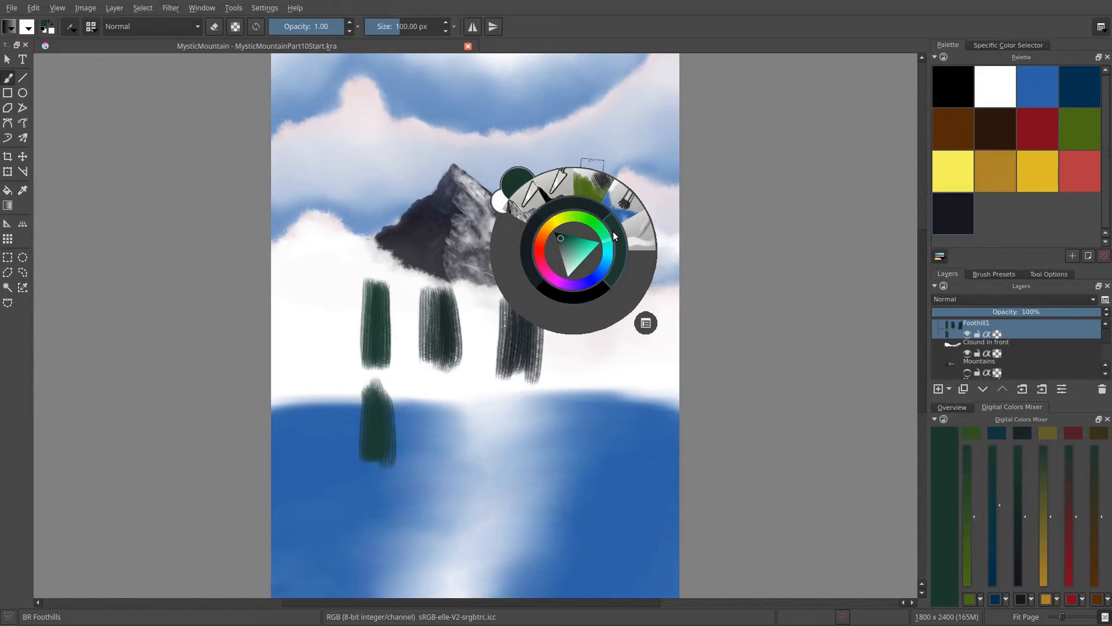
right_click(592, 325)
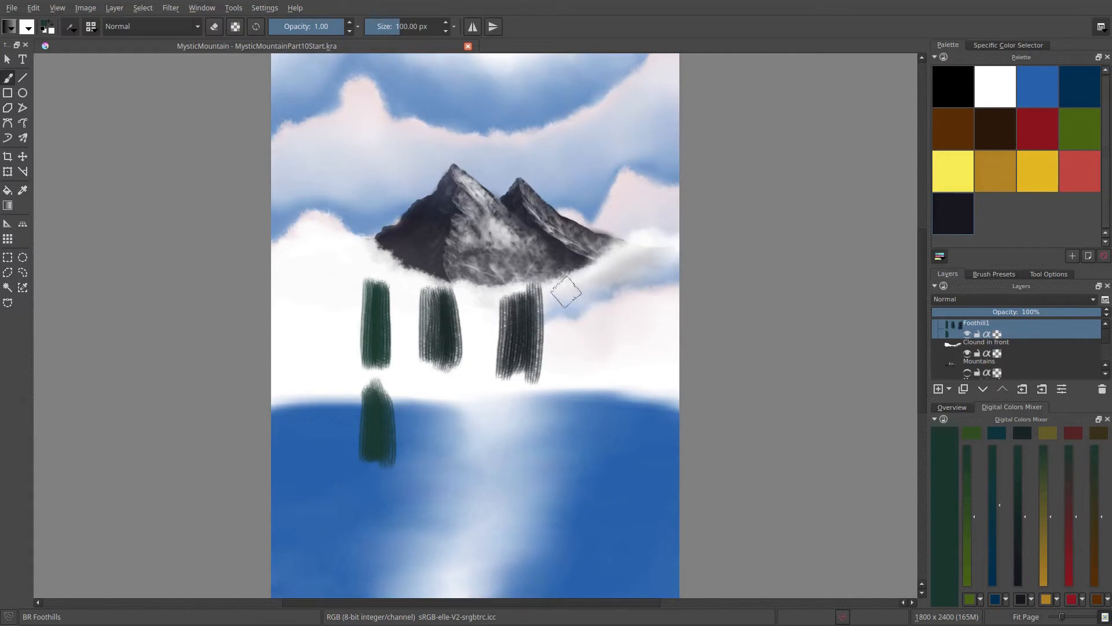
- Show the Advanced Color Selector docker and bring it to the front
click(264, 7)
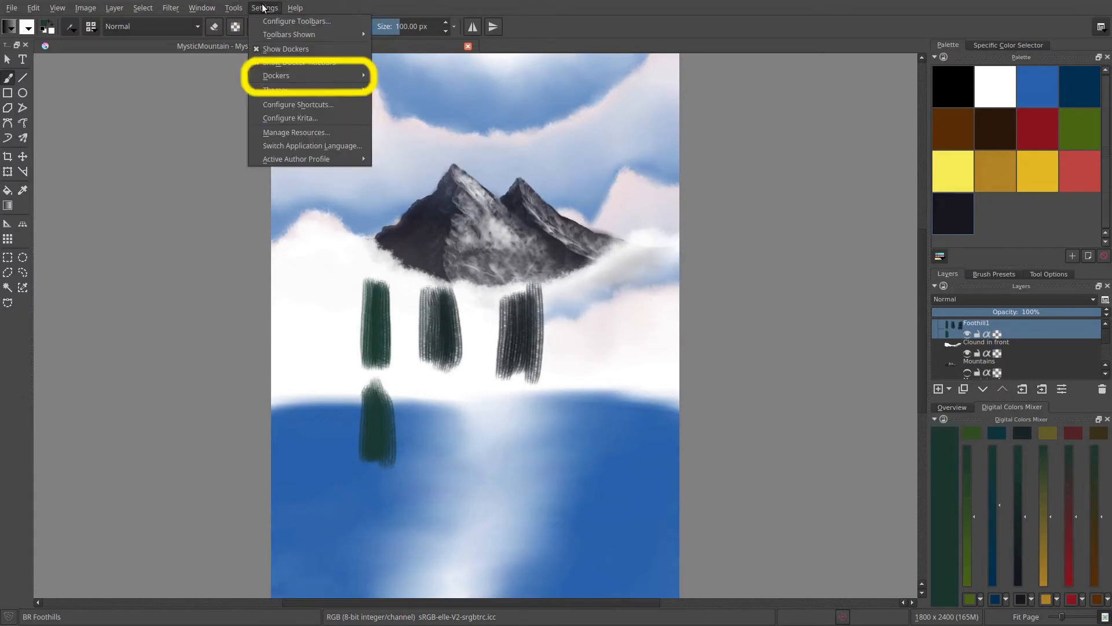
mouse_move(281, 76)
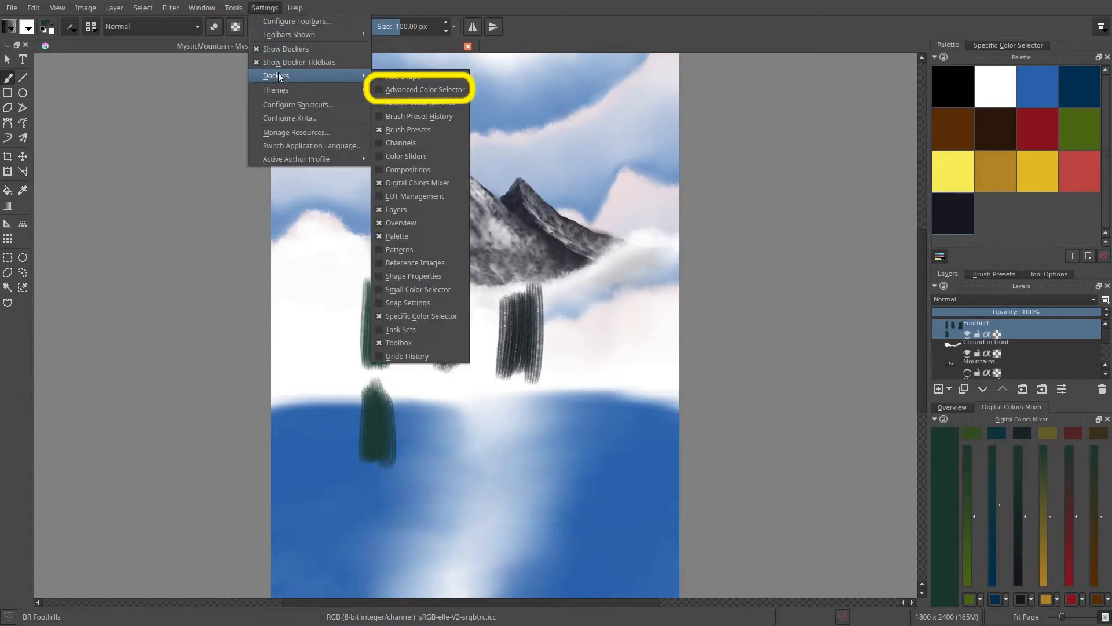
click(387, 90)
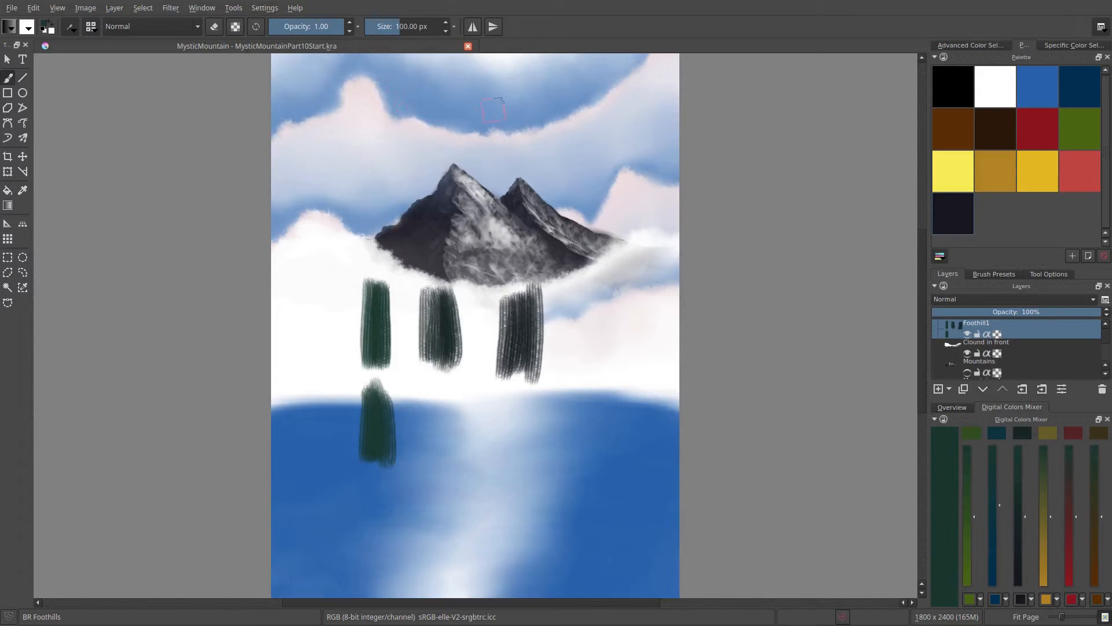
click(960, 44)
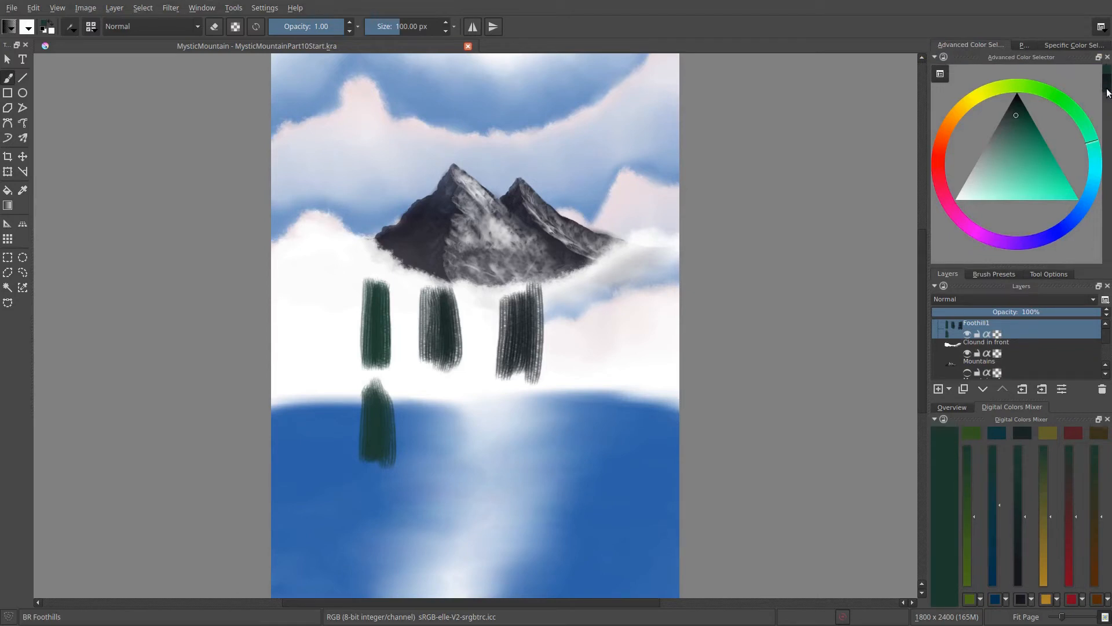
- Look through the colour history patches and the Color History settings of the Advanced Color Selector
drag(1105, 73, 1108, 103)
click(940, 73)
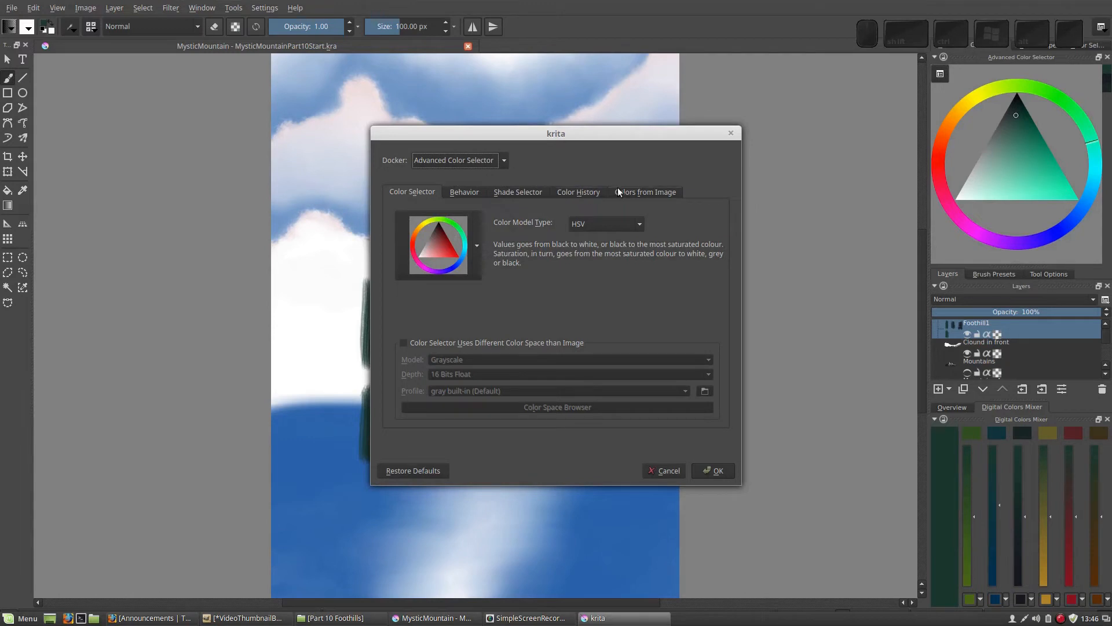
click(581, 191)
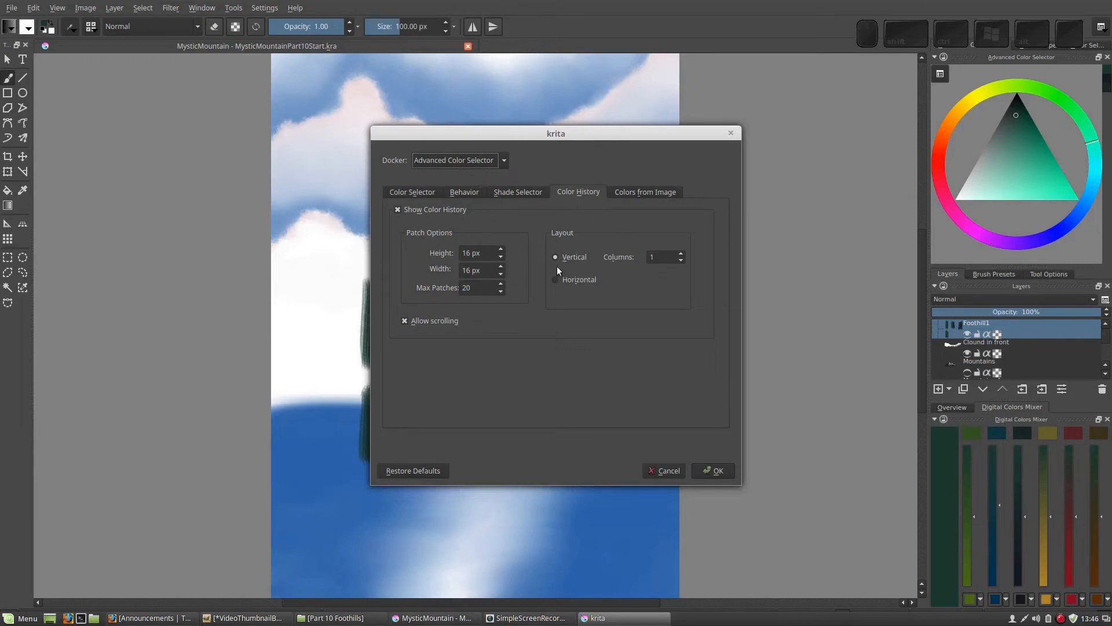
click(709, 469)
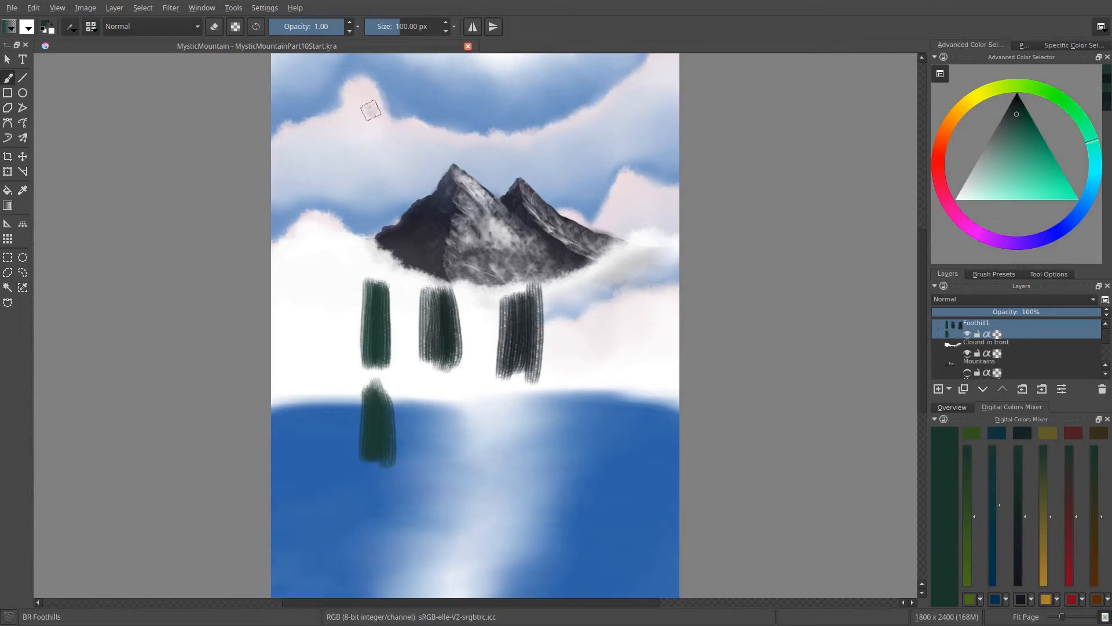
- Paint three test patches above the mountain in dark green, a darker green and black, darkening the colour in the selector triangle
mouse_move(367, 106)
mouse_down()
mouse_move(375, 163)
mouse_move(380, 116)
mouse_move(381, 160)
mouse_up()
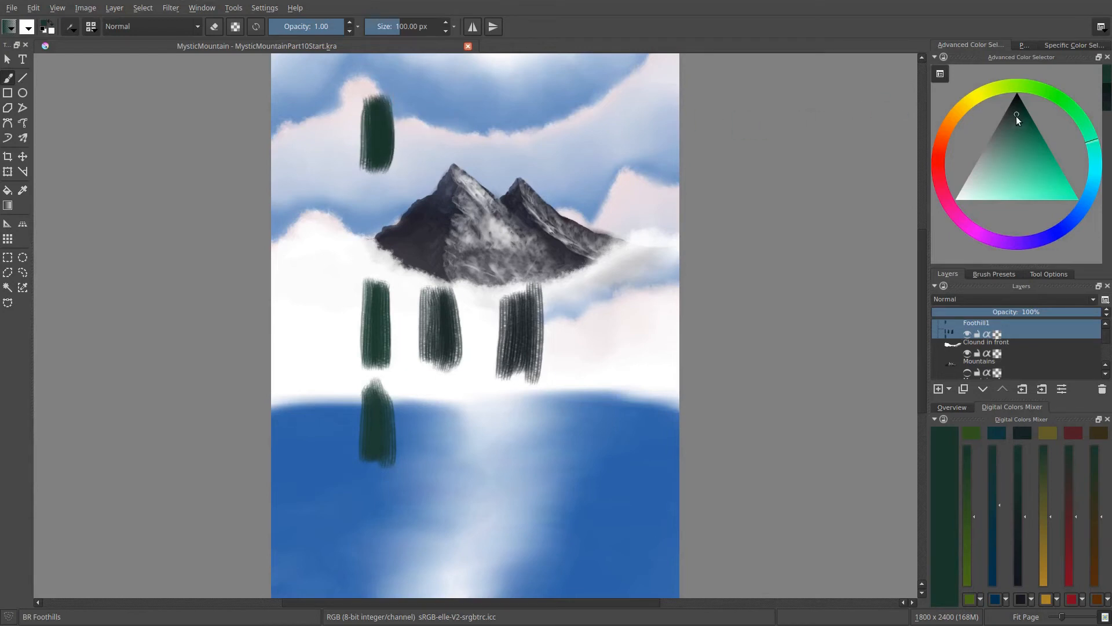
click(1015, 104)
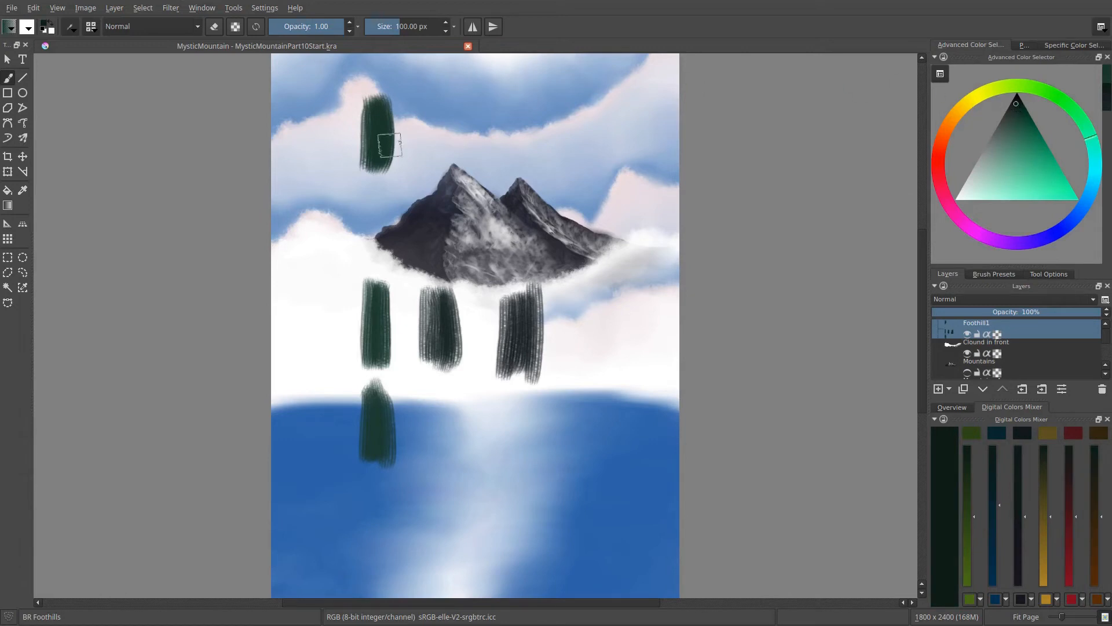
mouse_move(408, 99)
mouse_down()
mouse_move(430, 170)
mouse_move(439, 130)
mouse_move(422, 112)
mouse_up()
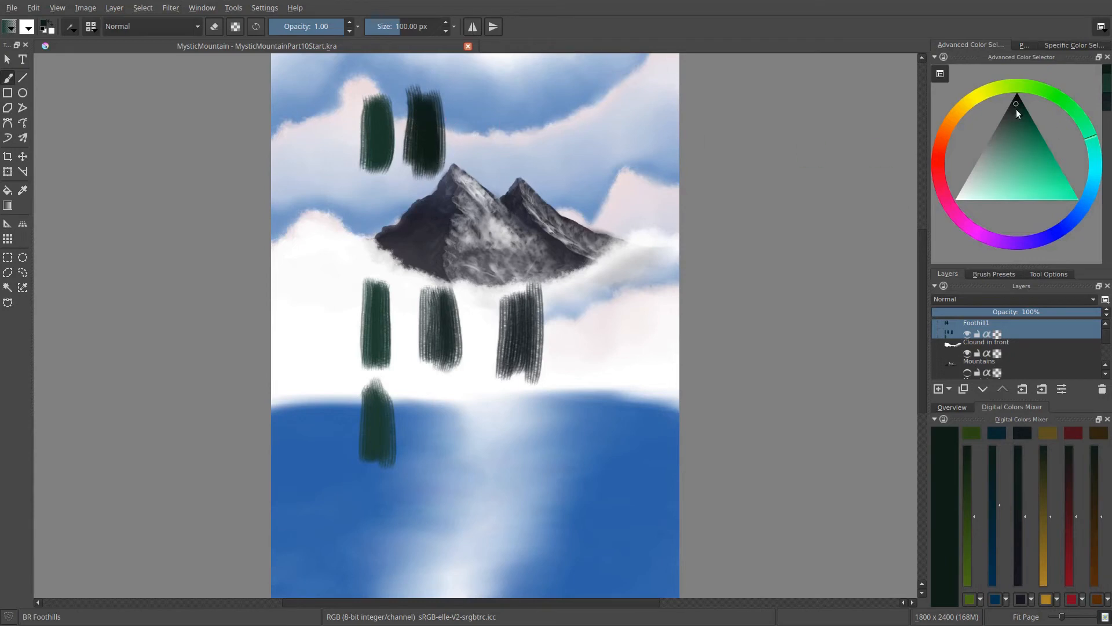
drag(1017, 104, 1017, 93)
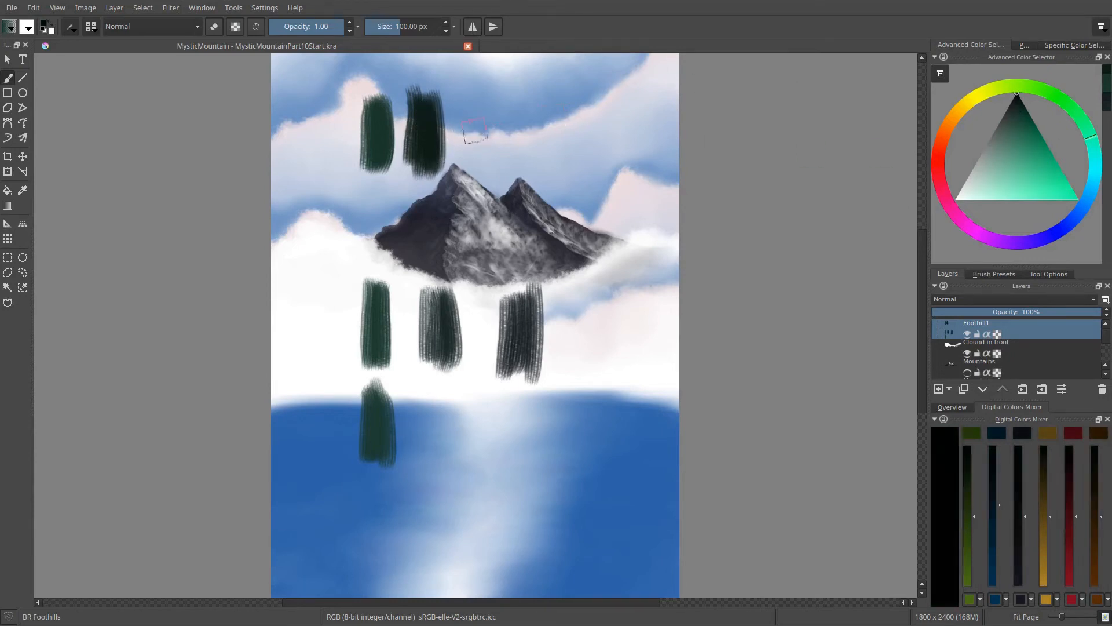
mouse_move(474, 132)
mouse_down()
mouse_move(479, 87)
mouse_move(493, 171)
mouse_move(499, 155)
mouse_move(488, 180)
mouse_move(481, 104)
mouse_move(480, 165)
mouse_move(481, 129)
mouse_up()
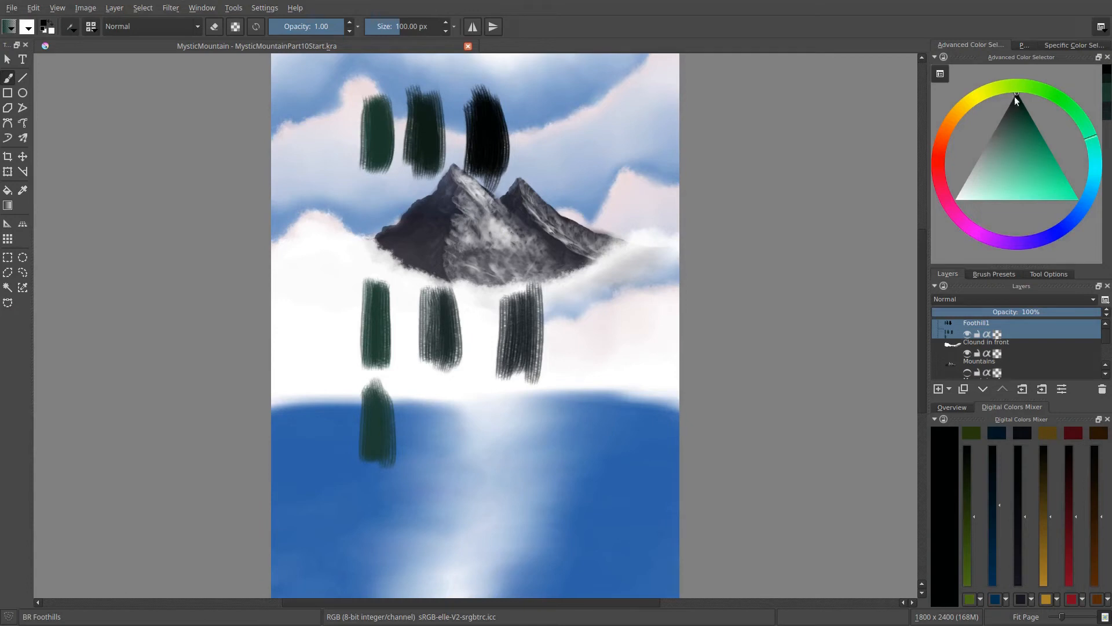
- Try lightening the brush colour step by step, reset it to black, and lighten it again to grey
key(l)
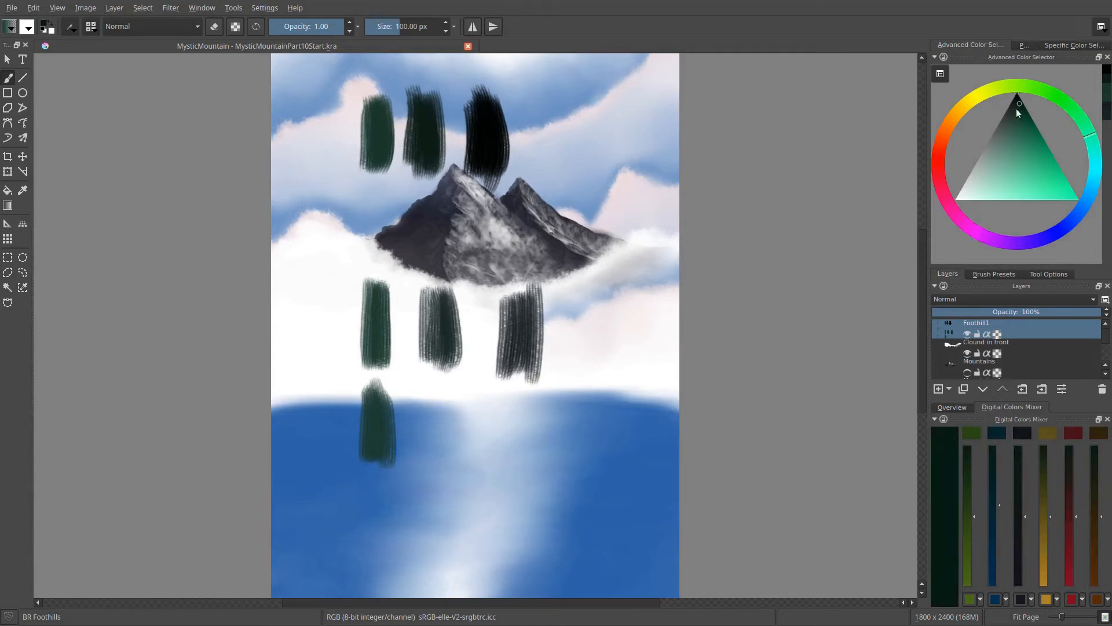
key(l)
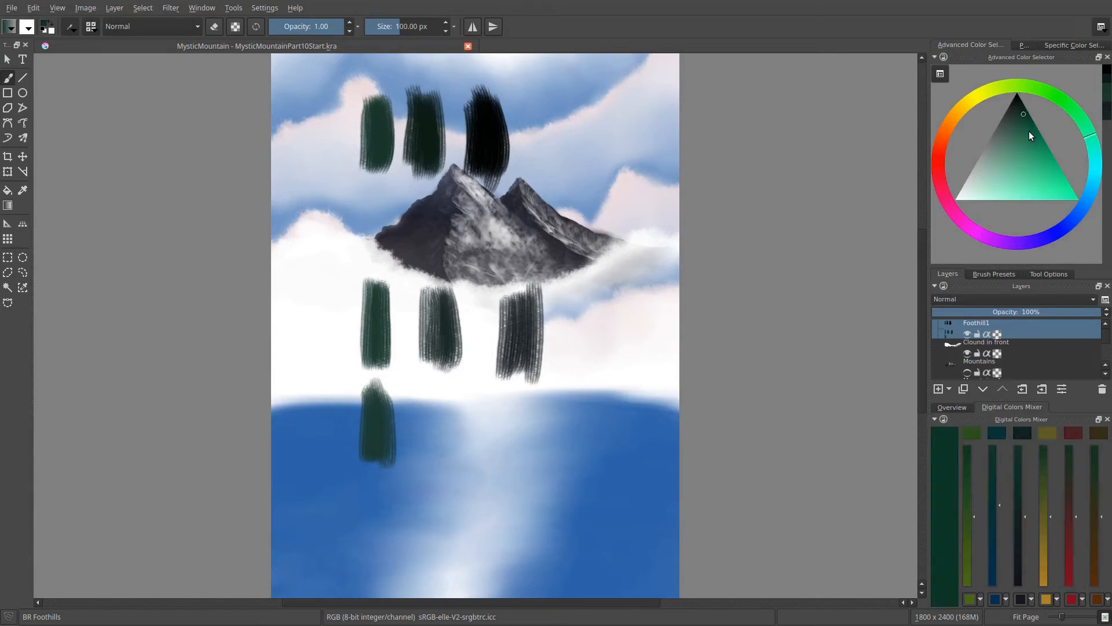
key(d)
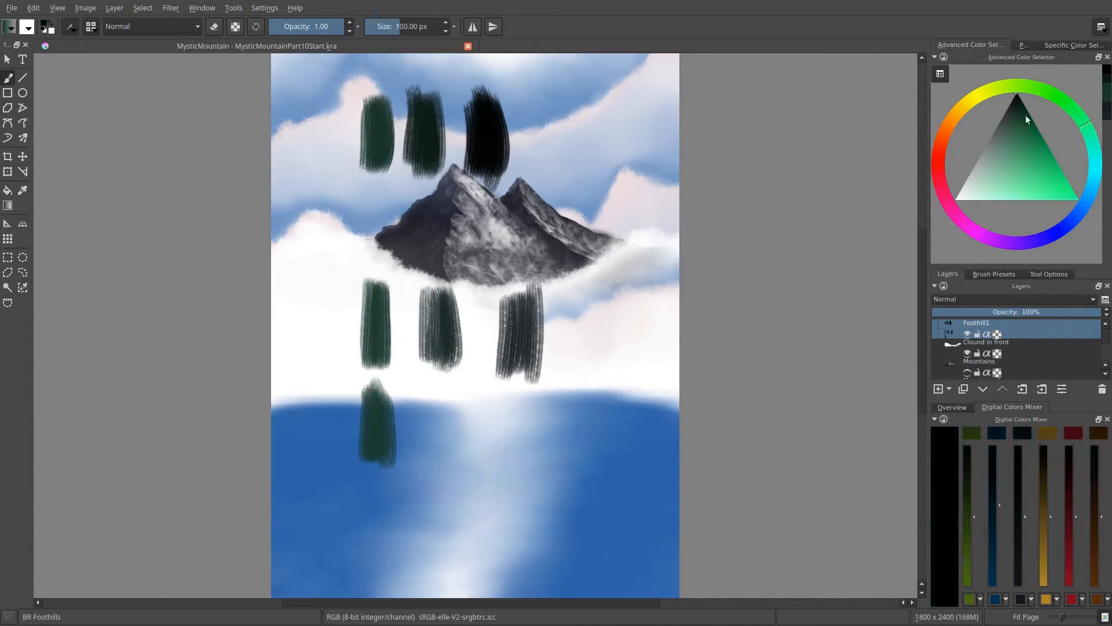
key(l)
key(l)
key(l)
key(l)
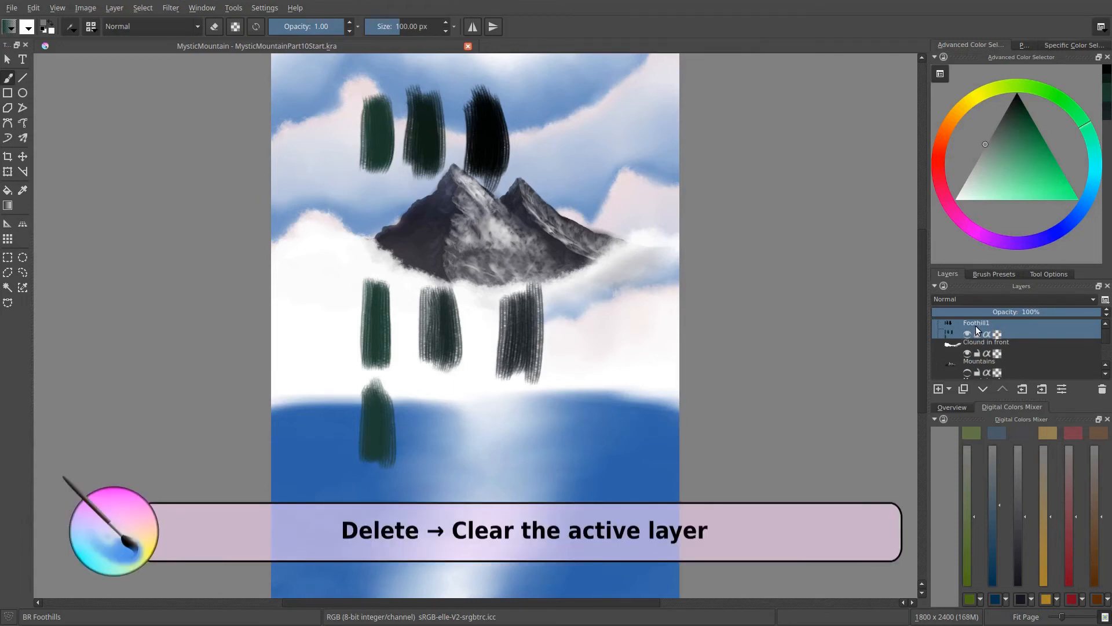
- Clear all test patches from the Foothill1 layer
key(Delete)
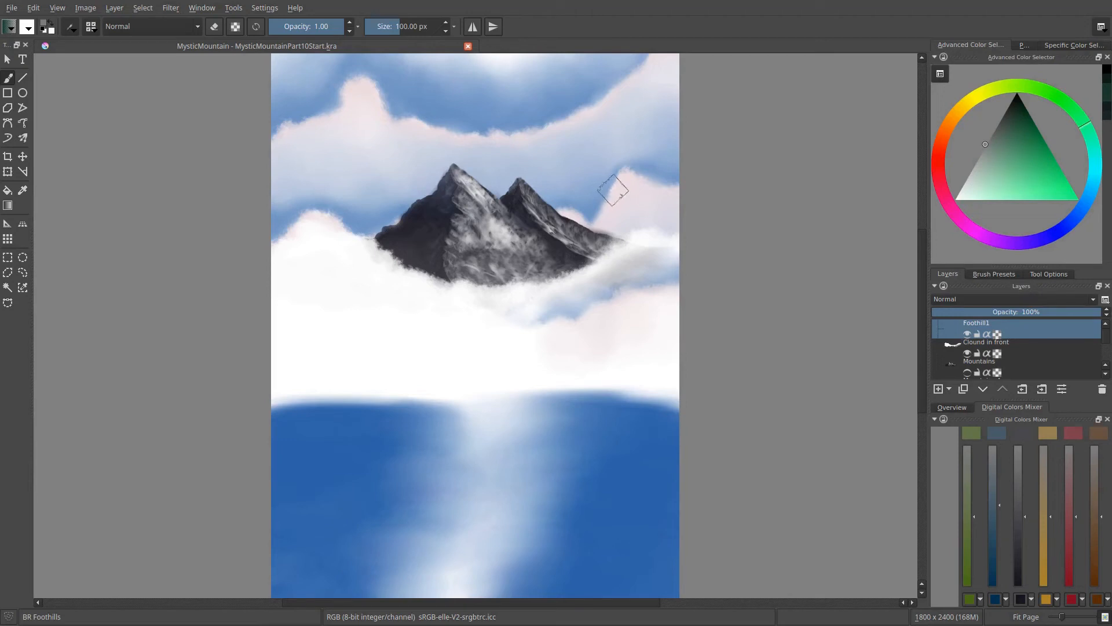
right_click(579, 187)
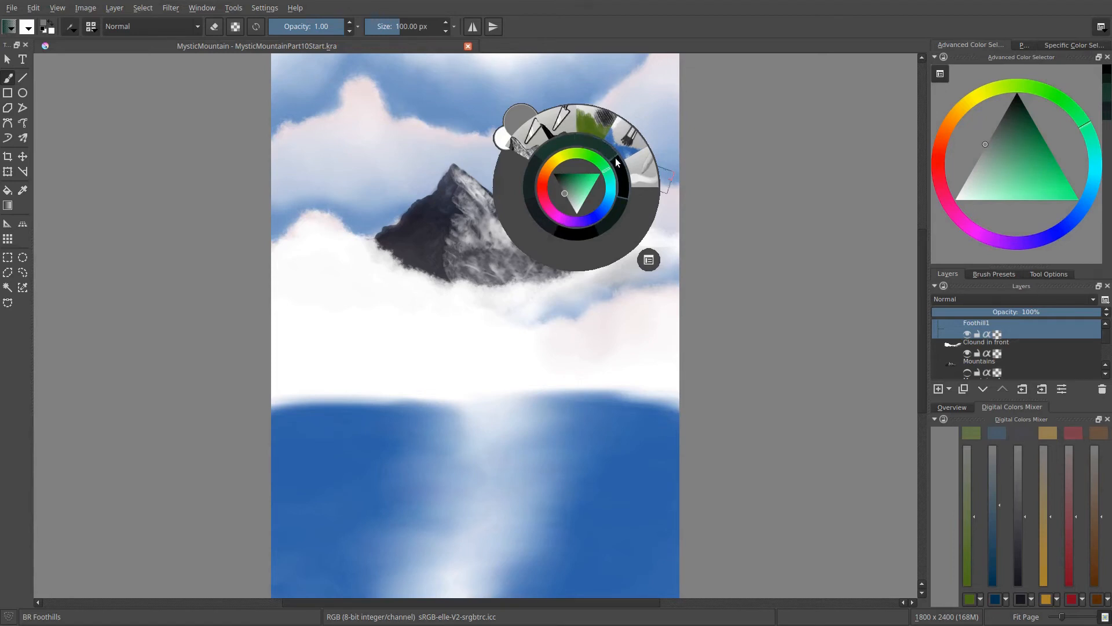
right_click(624, 199)
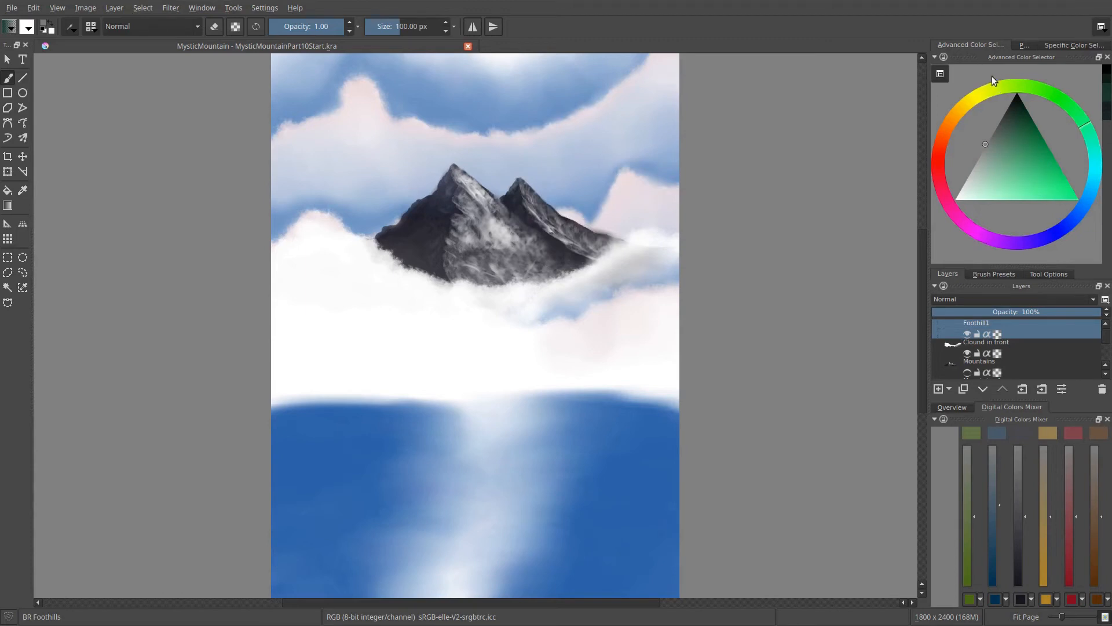
- Mix a dark green from the palette's blue-black with the mixer's green and blue, and show the Advanced Color Selector again
click(1024, 45)
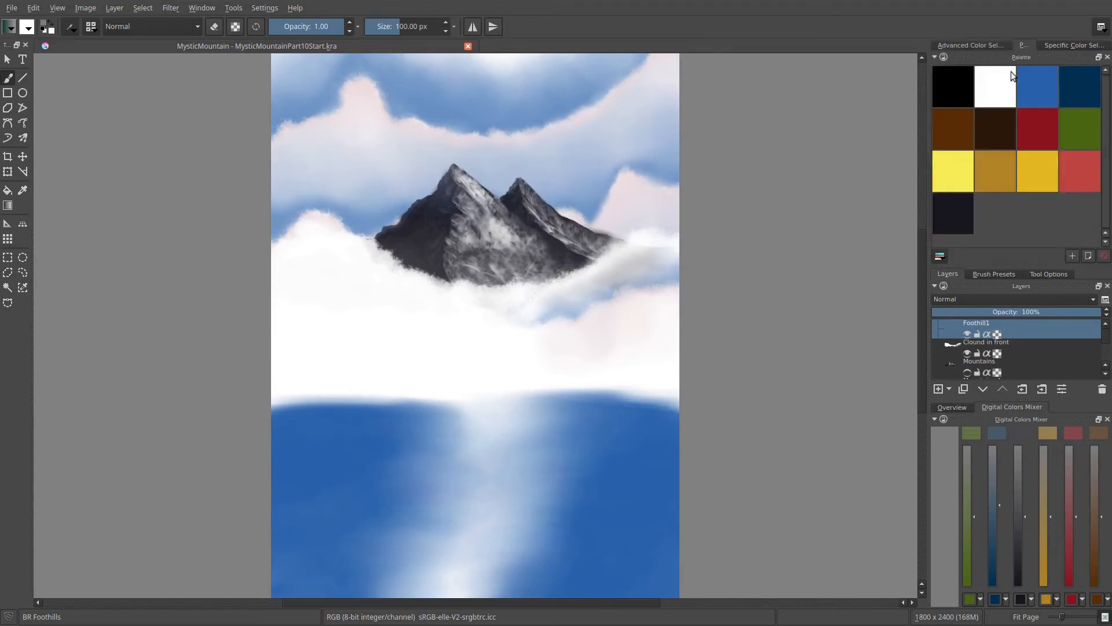
click(957, 214)
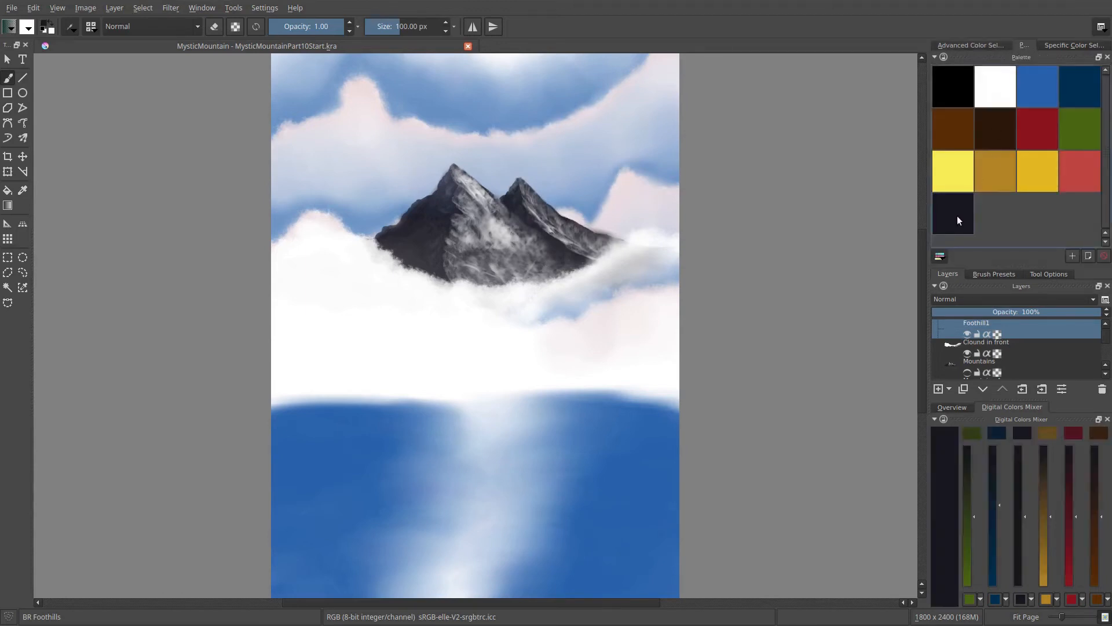
click(972, 433)
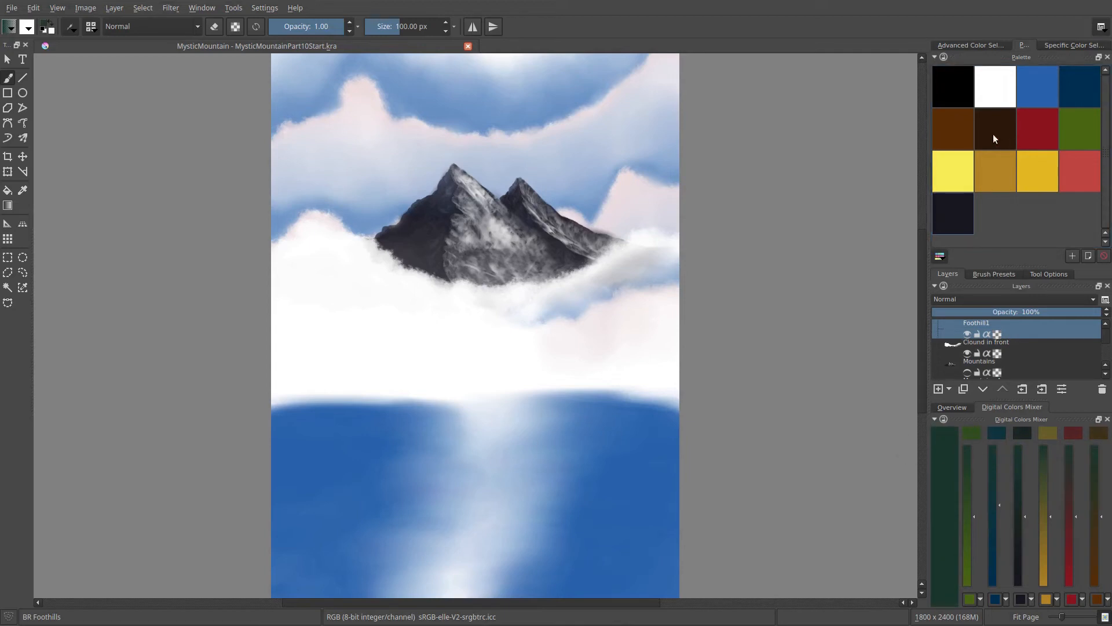
click(970, 47)
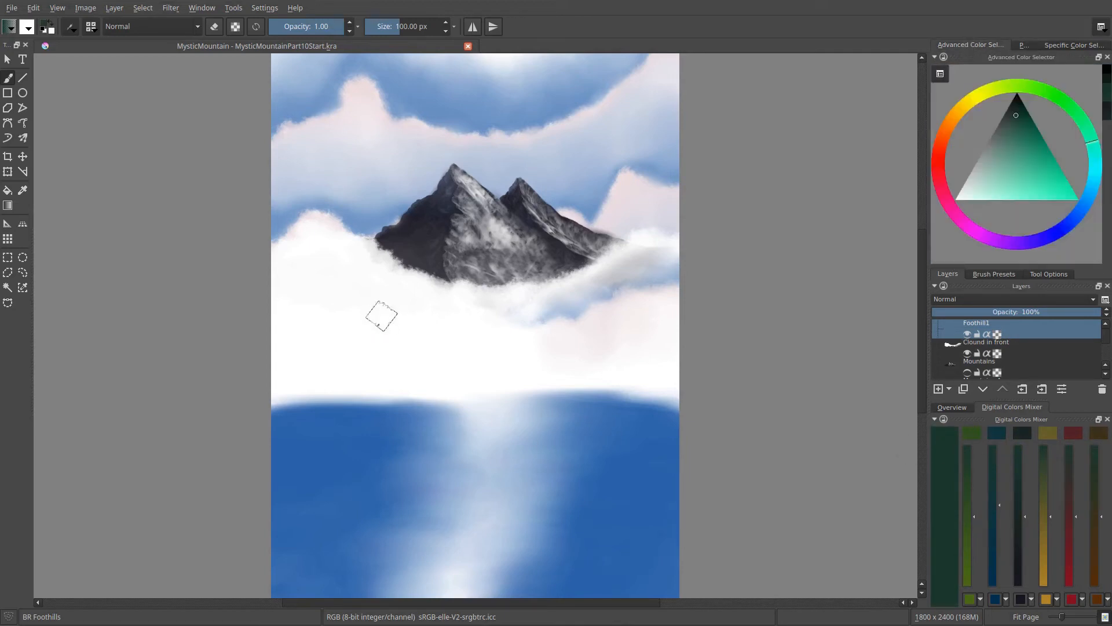
- Paint three test patches below the mountain, darkening the green one step before each new patch, and clear the layer
mouse_move(380, 317)
mouse_down()
mouse_move(382, 379)
mouse_move(367, 310)
mouse_move(370, 389)
mouse_up()
key(k)
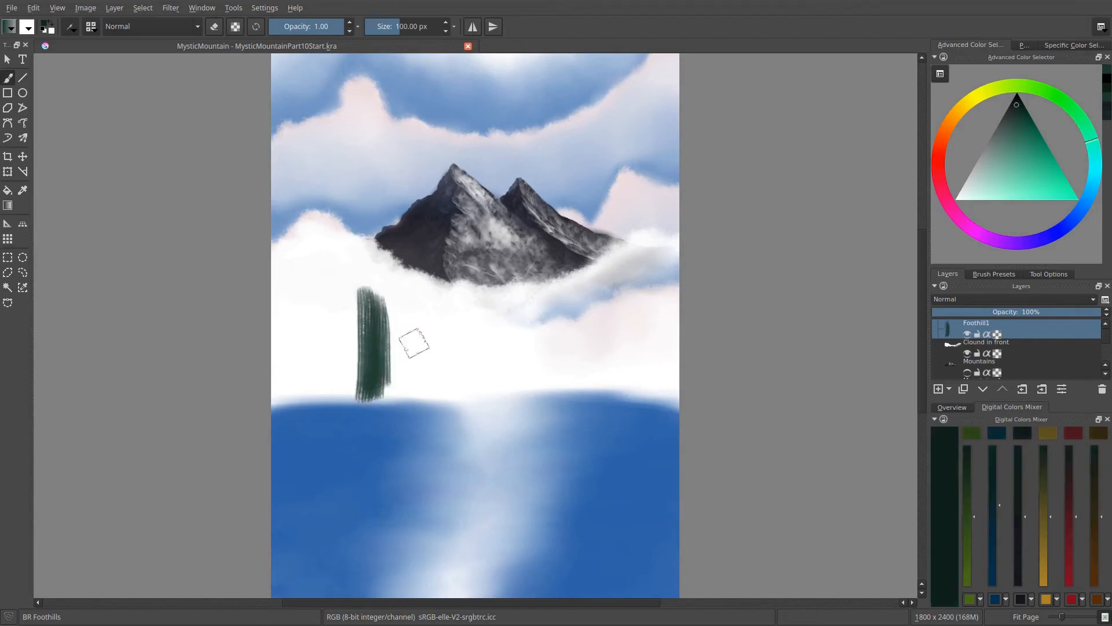
drag(418, 302, 425, 387)
key(k)
mouse_move(462, 322)
mouse_down()
mouse_move(461, 380)
mouse_move(463, 294)
mouse_move(467, 393)
mouse_up()
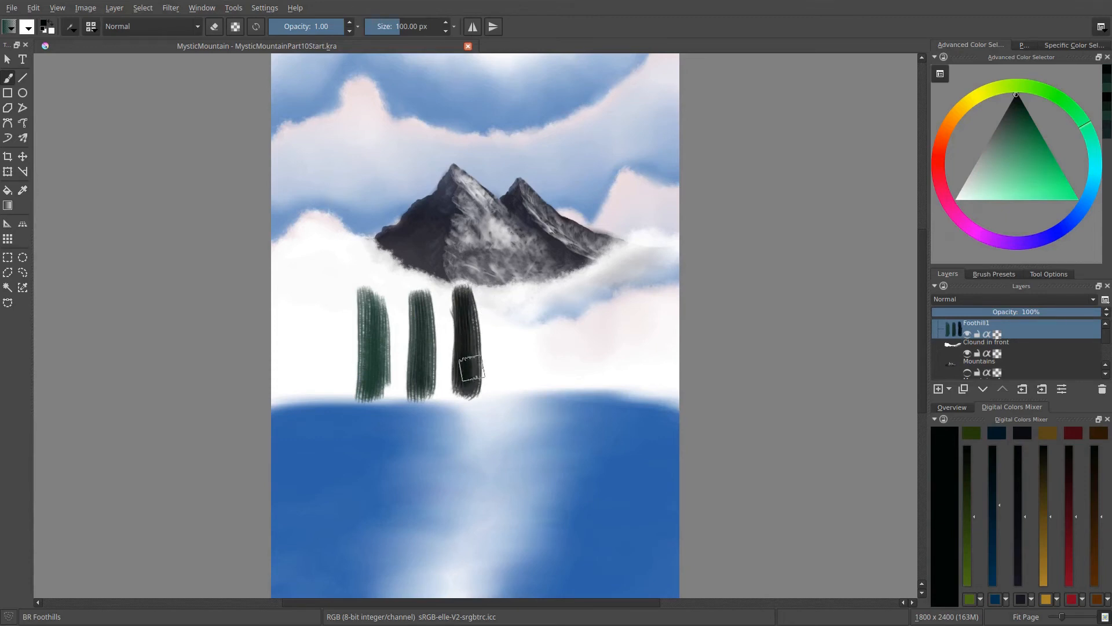
key(Delete)
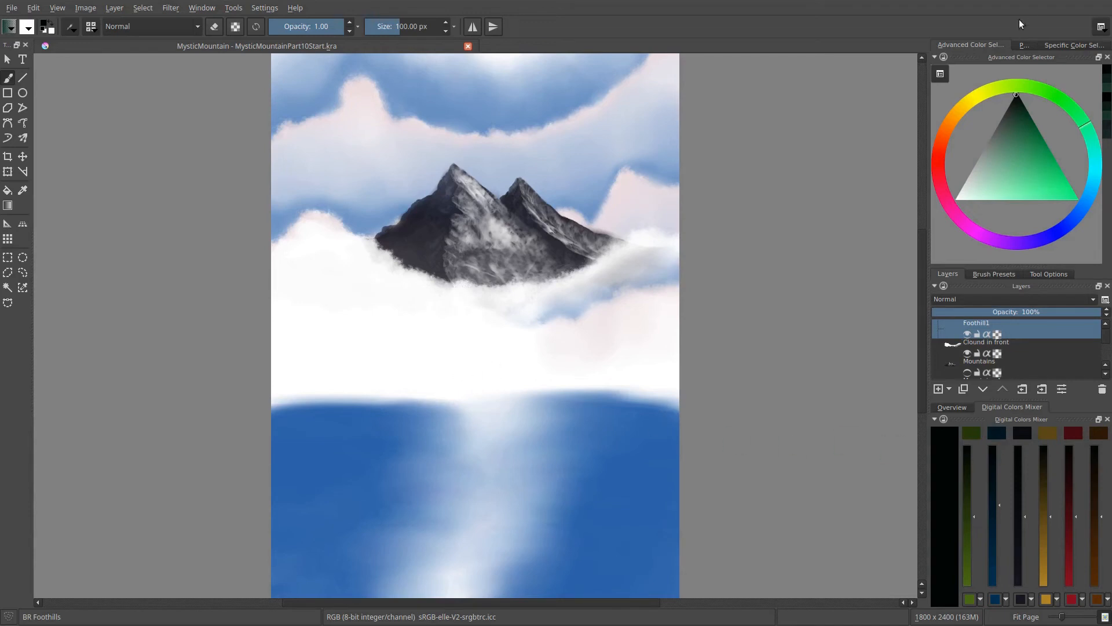
- Remix the dark green from the palette's blue-black with the mixer's green and blue, and lighten it by one step
click(1023, 45)
click(955, 218)
click(971, 45)
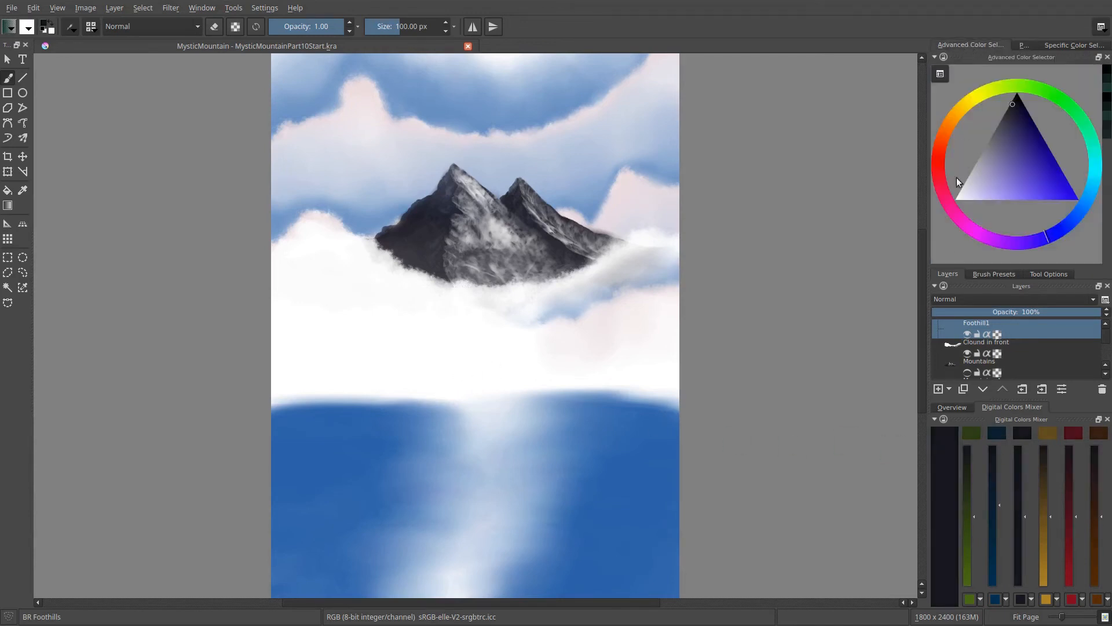
click(968, 433)
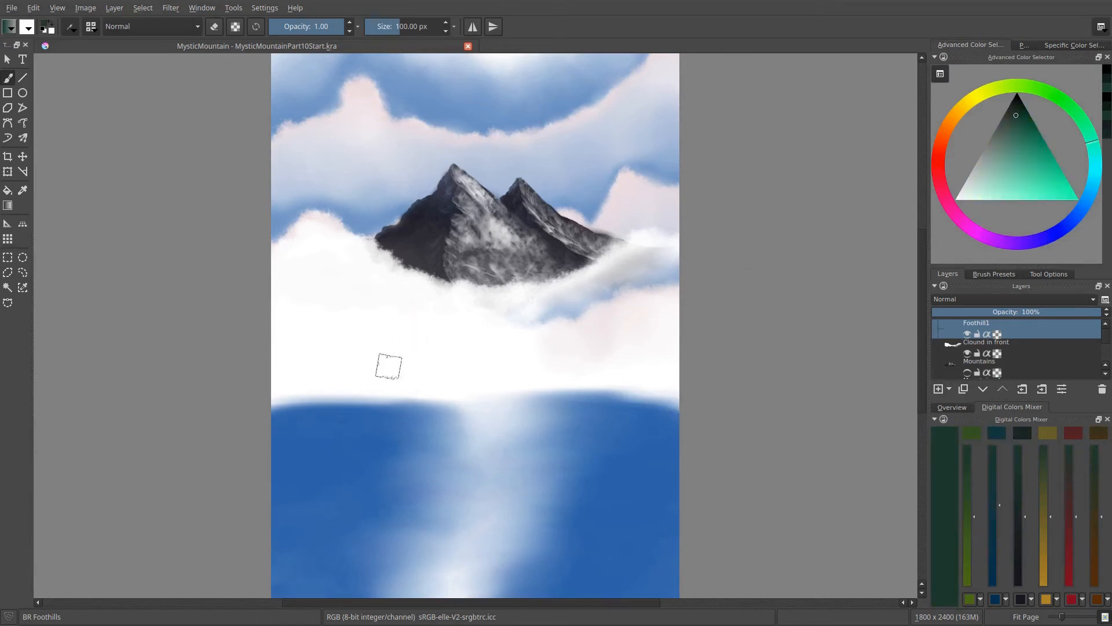
key(l)
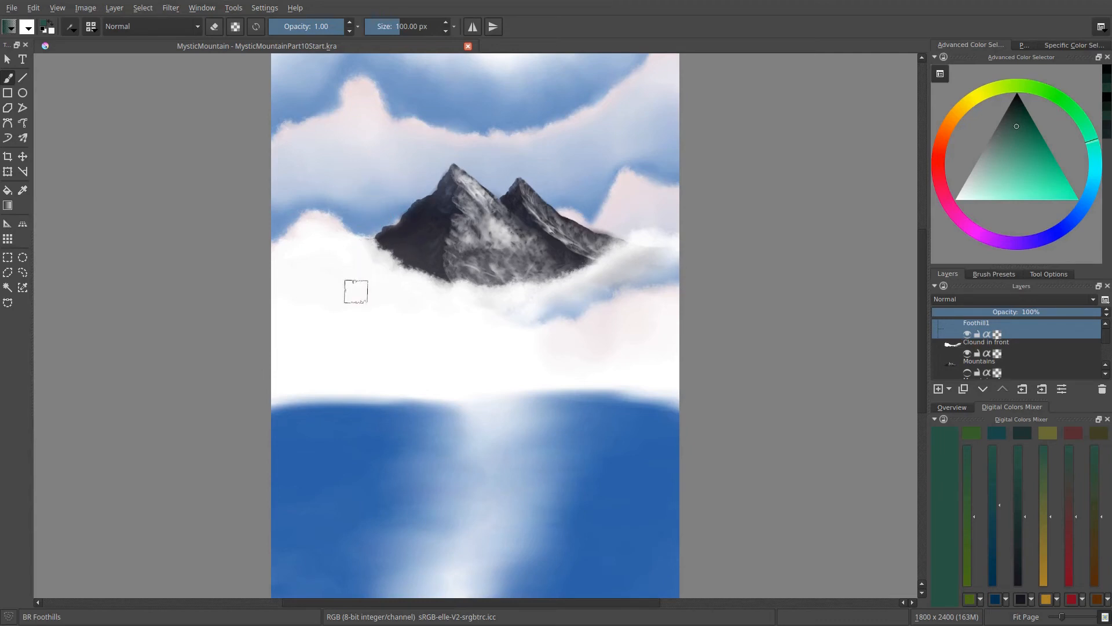
- Paint a curved band of green foothills with short vertical strokes across the mist beneath the mountain, undoing stray strokes
mouse_move(344, 295)
mouse_down()
mouse_move(350, 251)
mouse_move(348, 301)
mouse_move(371, 280)
mouse_move(368, 302)
mouse_move(373, 264)
mouse_move(384, 302)
mouse_move(396, 269)
mouse_move(387, 328)
mouse_move(401, 278)
mouse_move(409, 325)
mouse_move(418, 289)
mouse_move(423, 330)
mouse_move(440, 297)
mouse_move(430, 343)
mouse_move(441, 317)
mouse_up()
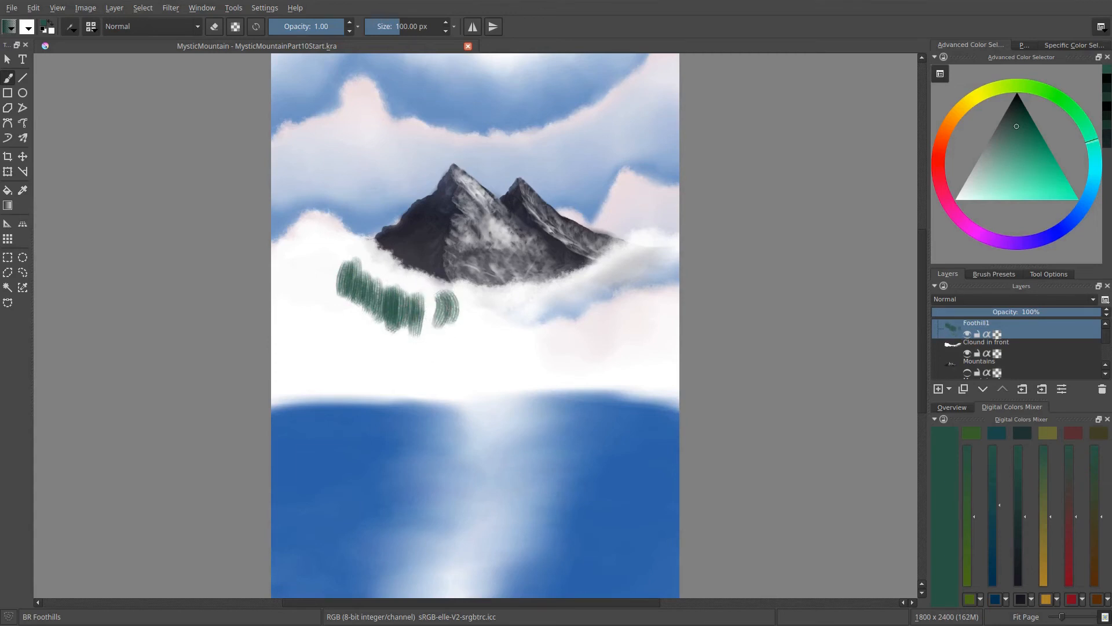
key(ctrl+z)
key(ctrl+z)
mouse_move(339, 282)
mouse_down()
mouse_move(359, 251)
mouse_move(371, 308)
mouse_move(379, 278)
mouse_move(371, 300)
mouse_up()
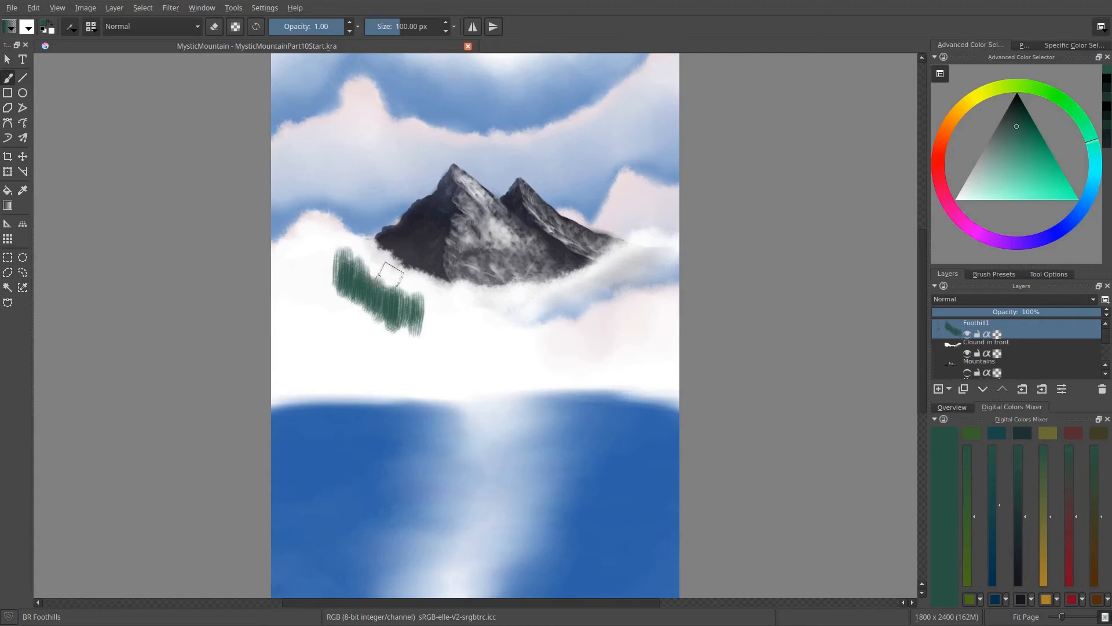
mouse_move(371, 293)
mouse_down()
mouse_move(397, 262)
mouse_move(432, 342)
mouse_move(457, 350)
mouse_move(466, 328)
mouse_move(464, 303)
mouse_up()
mouse_move(464, 351)
mouse_down()
mouse_move(502, 344)
mouse_move(528, 294)
mouse_move(556, 337)
mouse_move(581, 297)
mouse_move(578, 326)
mouse_move(568, 326)
mouse_move(518, 292)
mouse_move(492, 355)
mouse_move(451, 300)
mouse_move(440, 349)
mouse_move(425, 349)
mouse_move(407, 275)
mouse_move(367, 290)
mouse_move(368, 303)
mouse_move(373, 275)
mouse_move(380, 288)
mouse_move(399, 271)
mouse_move(338, 286)
mouse_move(337, 232)
mouse_move(318, 267)
mouse_move(327, 291)
mouse_move(345, 287)
mouse_move(351, 265)
mouse_up()
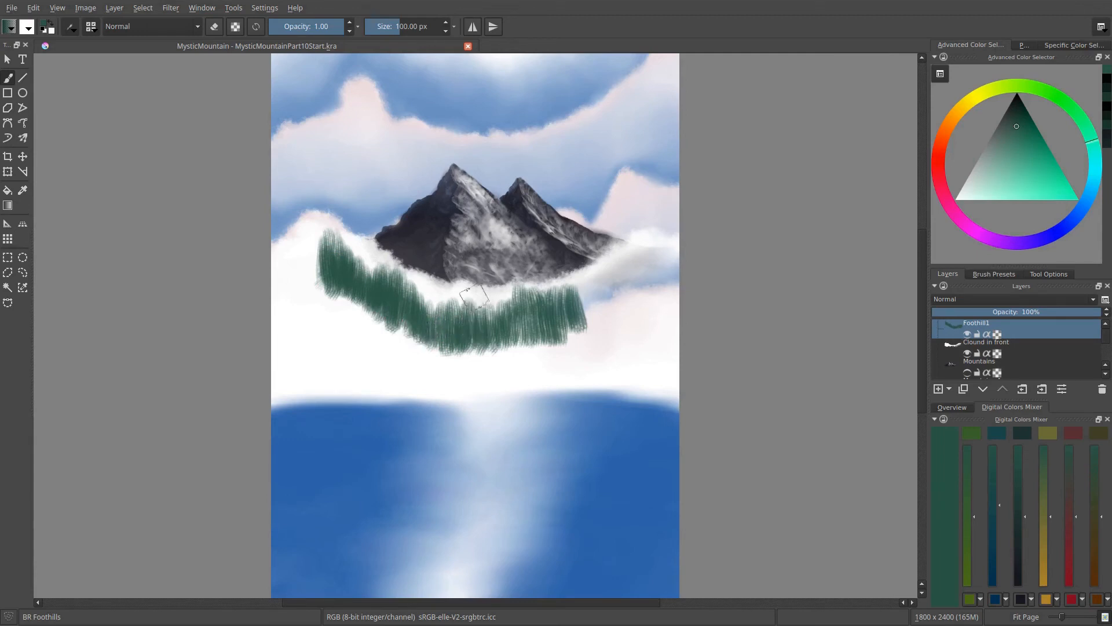
mouse_move(518, 295)
mouse_down()
mouse_move(549, 333)
mouse_move(559, 323)
mouse_move(524, 313)
mouse_move(500, 326)
mouse_move(489, 297)
mouse_move(488, 342)
mouse_up()
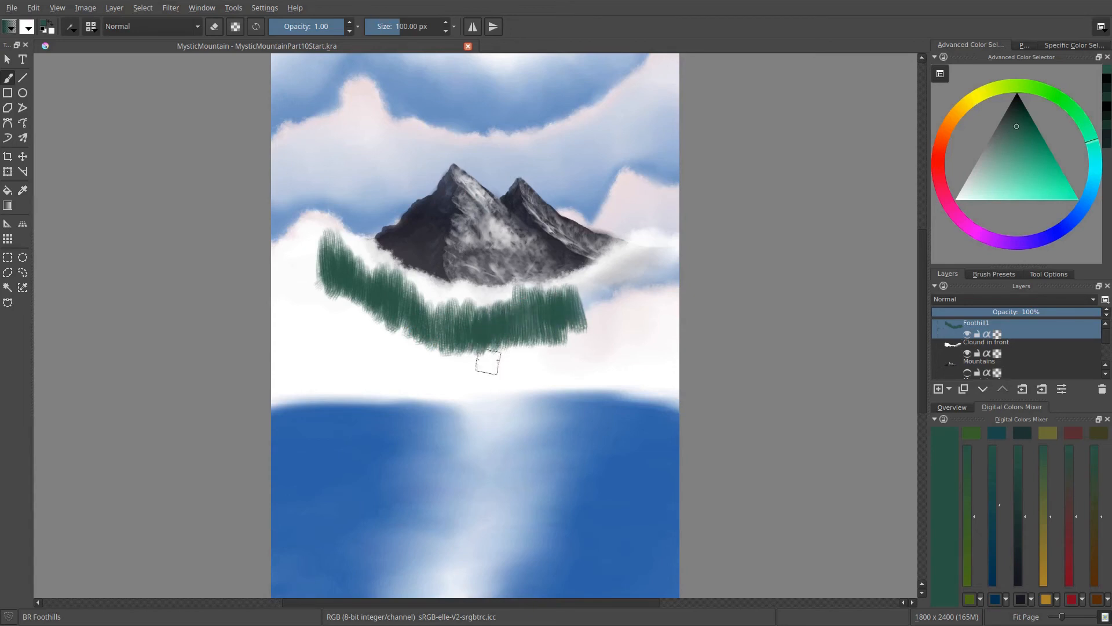
- Soften the lower and outer edges of the green foothill band into the mist with the BR 2in Blender brush
right_click(472, 329)
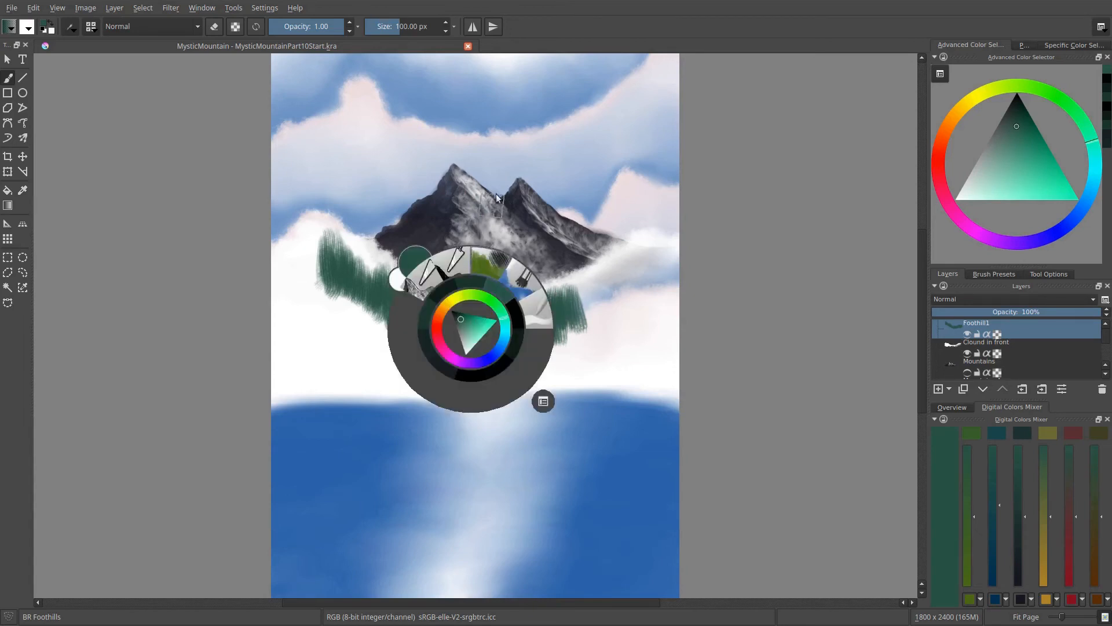
click(540, 316)
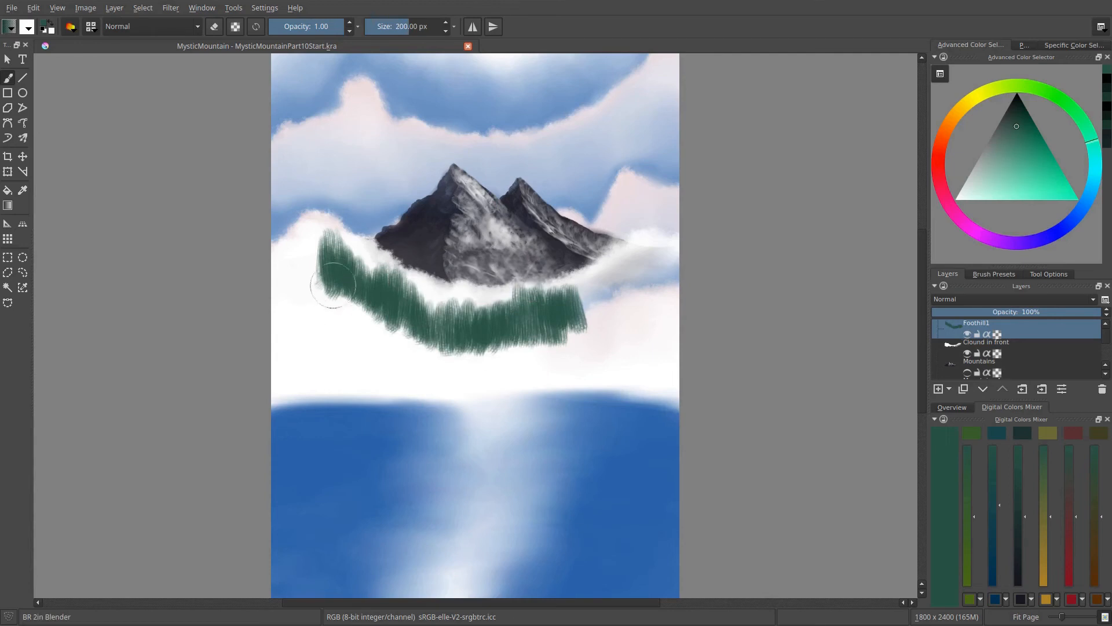
mouse_move(334, 285)
mouse_down()
mouse_move(342, 312)
mouse_move(336, 269)
mouse_move(362, 324)
mouse_move(373, 286)
mouse_move(386, 352)
mouse_move(391, 333)
mouse_move(373, 345)
mouse_move(411, 315)
mouse_move(425, 370)
mouse_move(449, 354)
mouse_move(473, 377)
mouse_move(473, 321)
mouse_move(493, 317)
mouse_move(518, 347)
mouse_up()
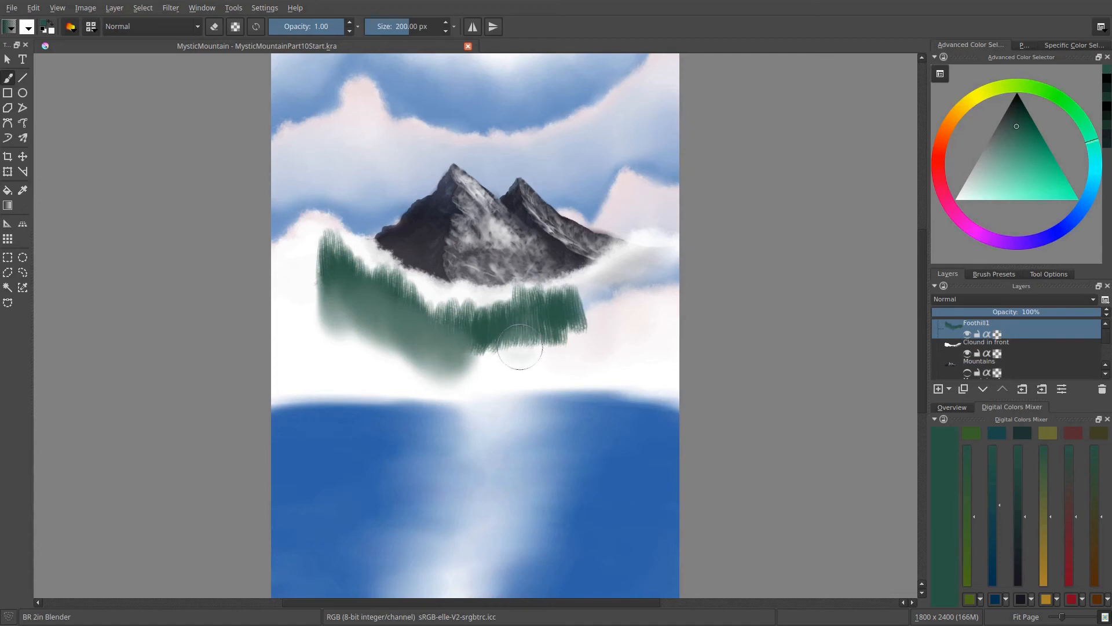
mouse_move(520, 351)
mouse_down()
mouse_move(511, 321)
mouse_move(508, 373)
mouse_move(498, 332)
mouse_move(489, 346)
mouse_move(471, 344)
mouse_move(464, 380)
mouse_move(514, 345)
mouse_move(521, 361)
mouse_move(539, 320)
mouse_move(549, 369)
mouse_move(559, 318)
mouse_move(565, 368)
mouse_move(575, 343)
mouse_move(580, 368)
mouse_move(571, 316)
mouse_move(563, 344)
mouse_up()
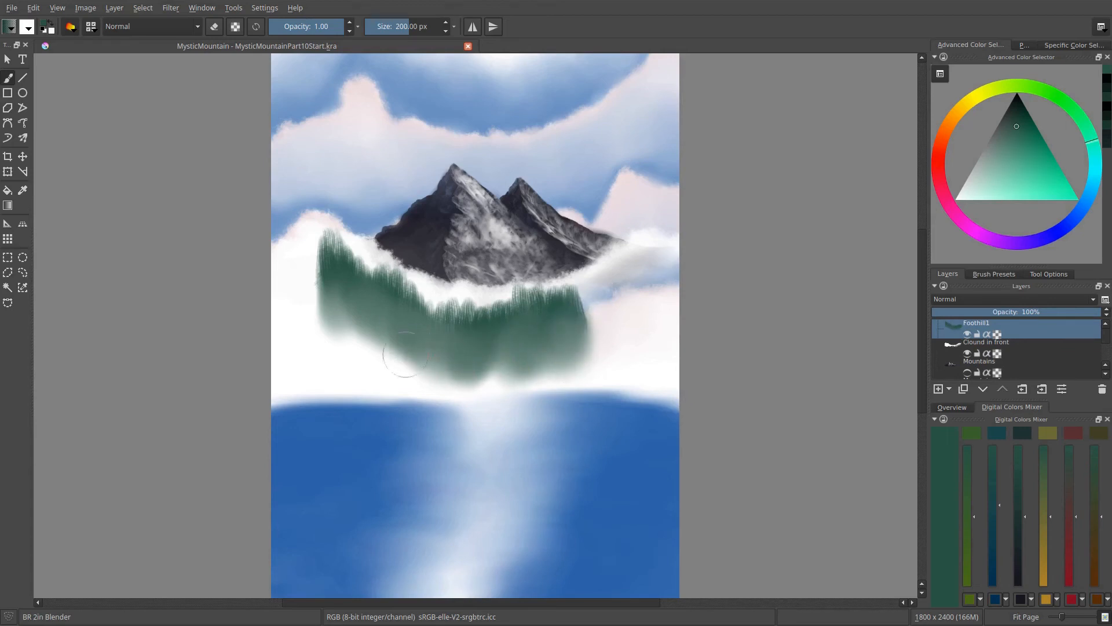
mouse_move(347, 314)
mouse_down()
mouse_move(337, 281)
mouse_move(328, 312)
mouse_up()
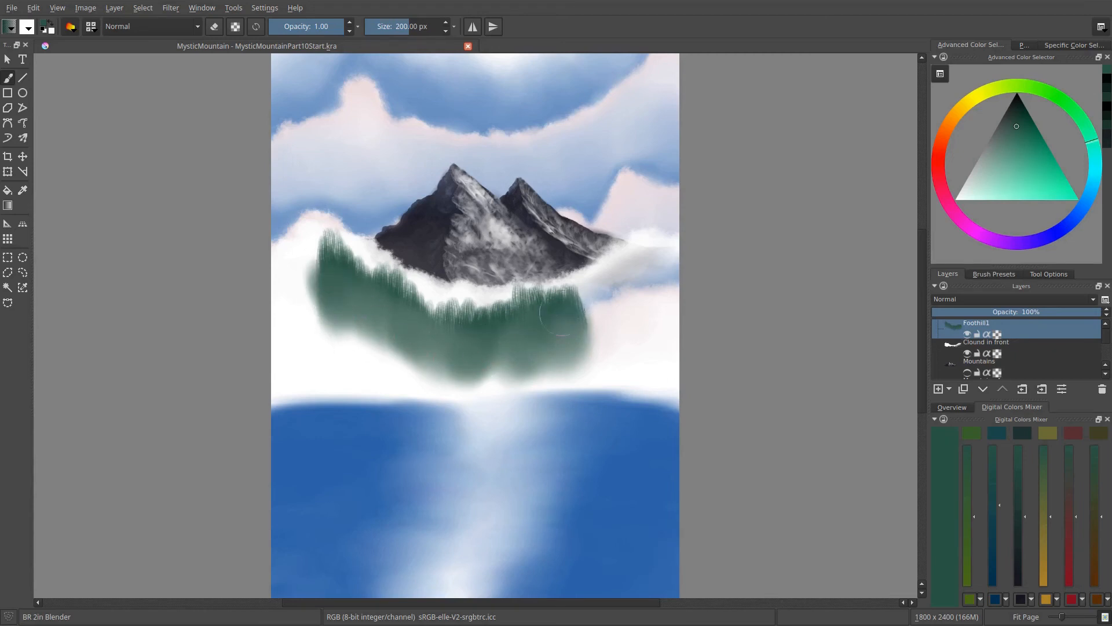
mouse_move(352, 311)
mouse_down()
mouse_move(329, 372)
mouse_move(325, 345)
mouse_move(349, 345)
mouse_move(366, 378)
mouse_move(388, 379)
mouse_move(402, 357)
mouse_move(468, 319)
mouse_move(481, 373)
mouse_move(503, 382)
mouse_move(521, 422)
mouse_move(547, 337)
mouse_move(564, 310)
mouse_move(574, 332)
mouse_move(587, 303)
mouse_up()
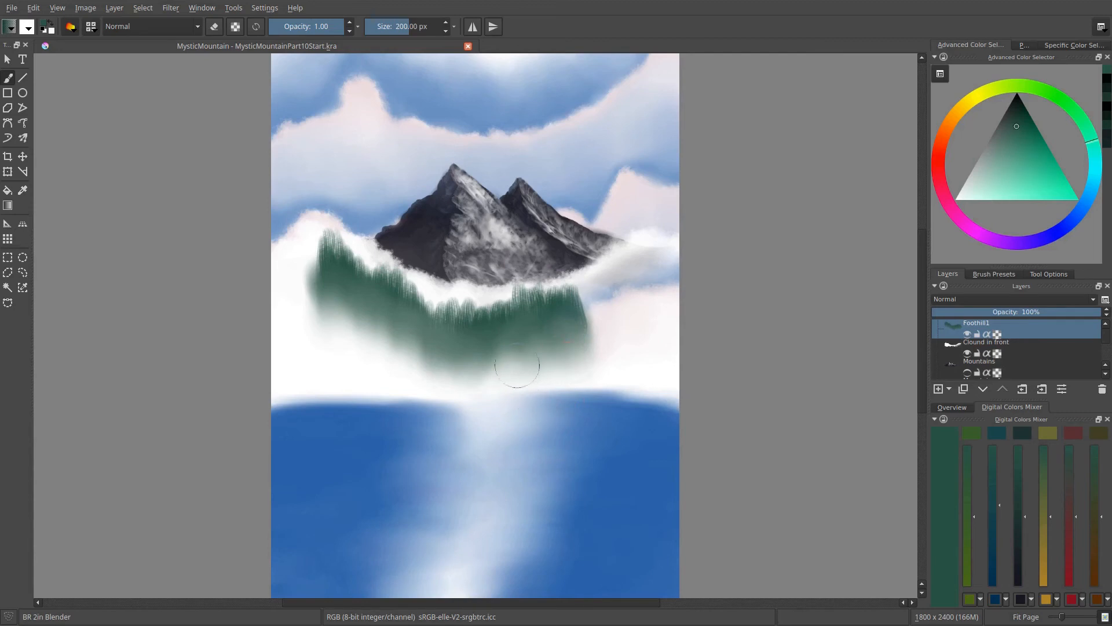
mouse_move(517, 365)
mouse_down()
mouse_move(482, 339)
mouse_move(420, 387)
mouse_move(405, 385)
mouse_move(322, 342)
mouse_move(339, 324)
mouse_move(323, 380)
mouse_up()
- Switch back to the BR Foothills brush and darken the green by one step
right_click(494, 320)
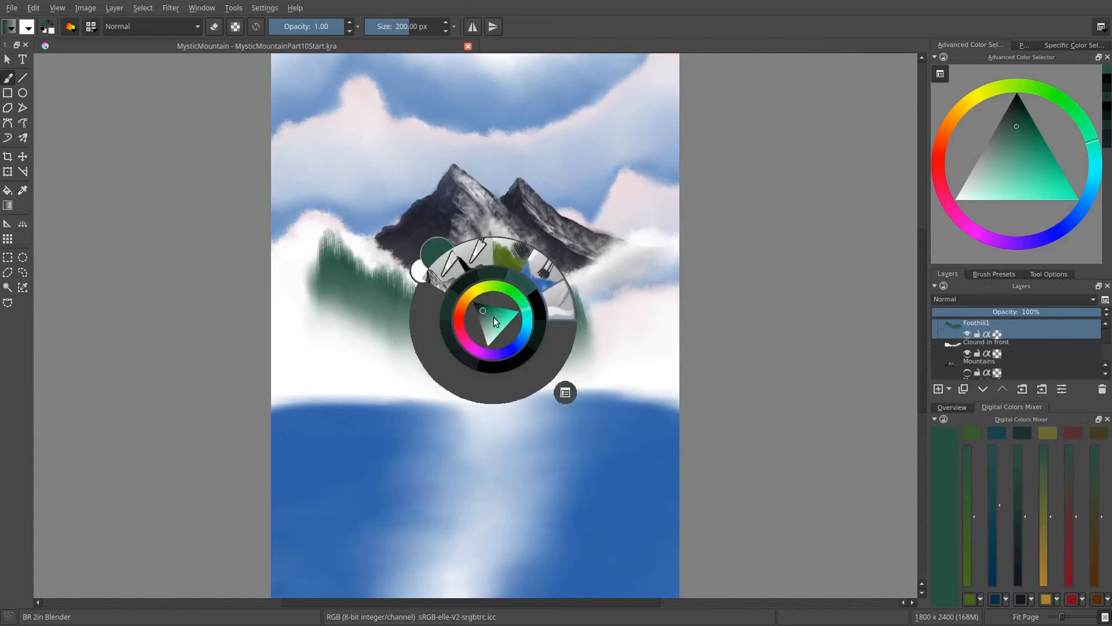
click(502, 265)
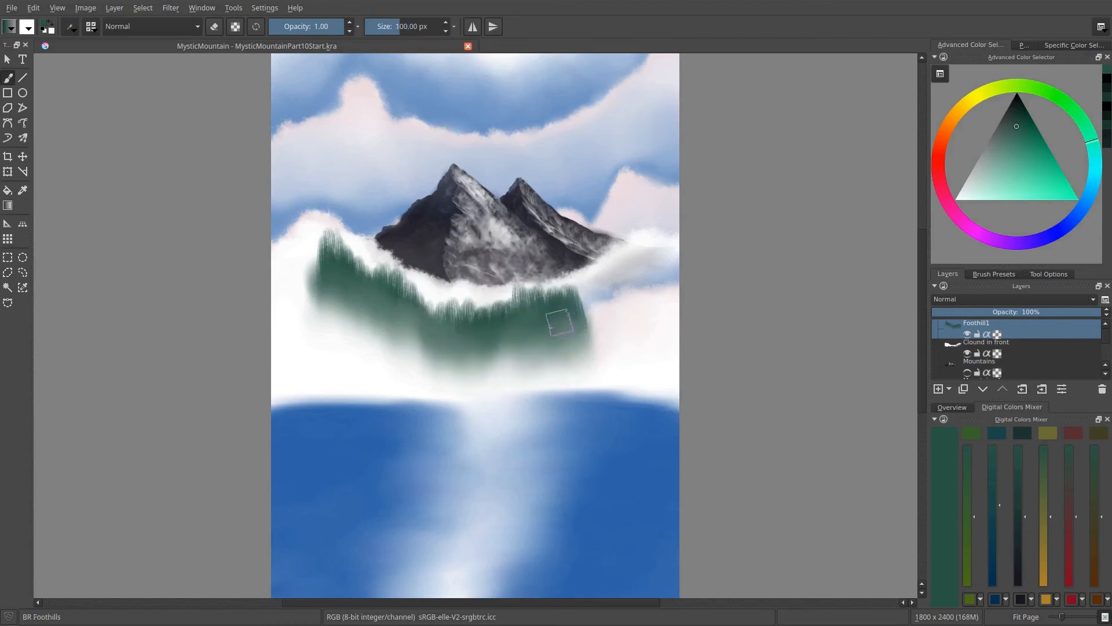
key(k)
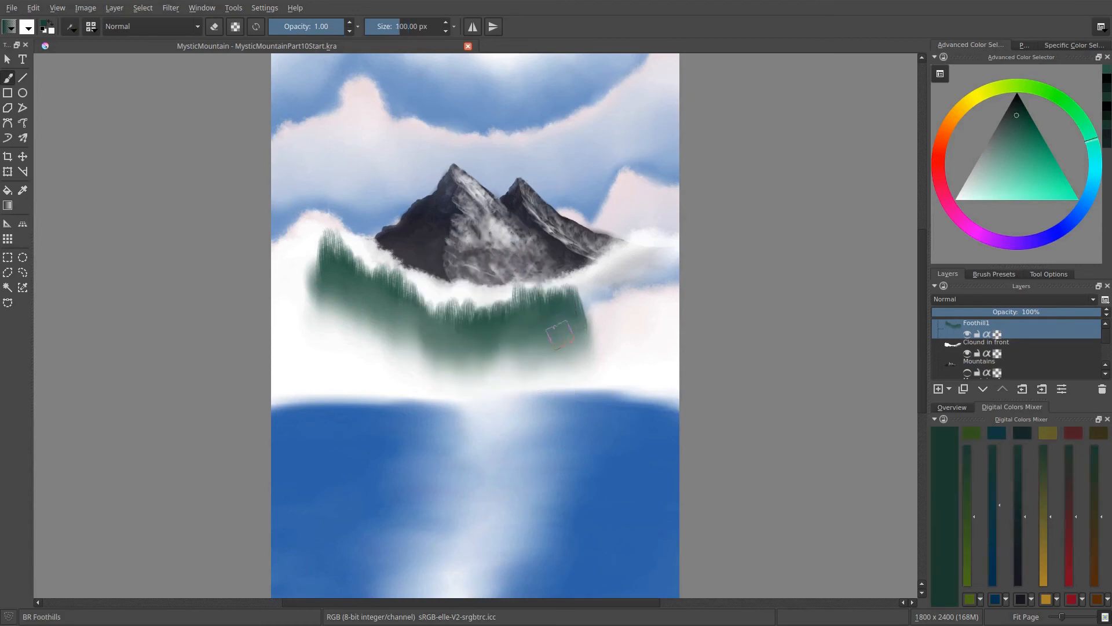
drag(590, 322, 589, 323)
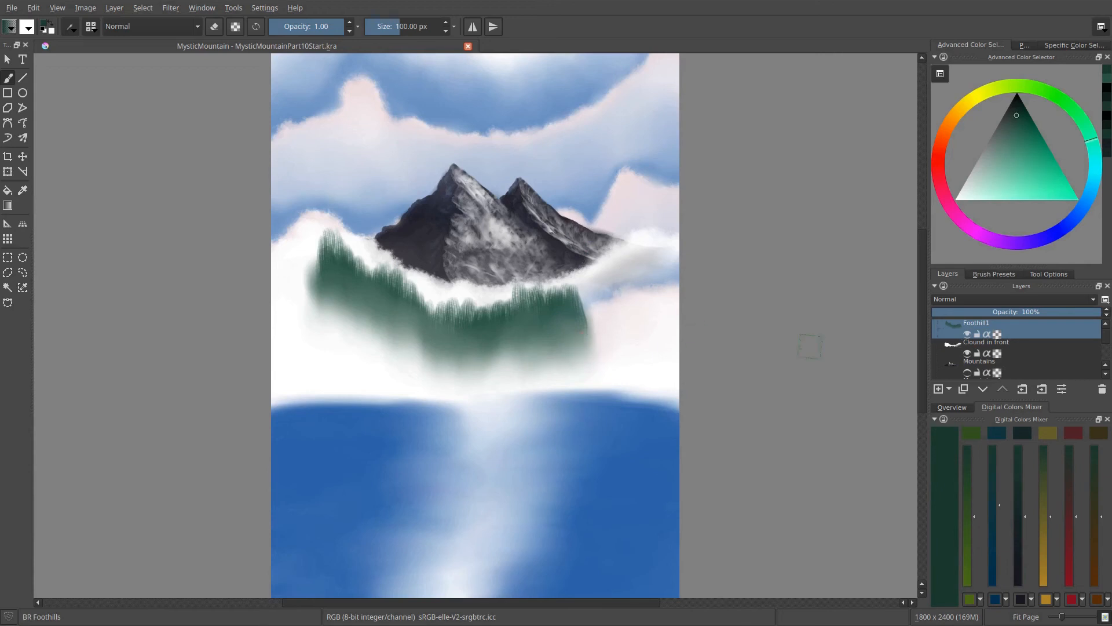
- Add a layer named Foothills2 and paint a second, darker curved foothill band overlapping the lower part of the first
double_click(972, 322)
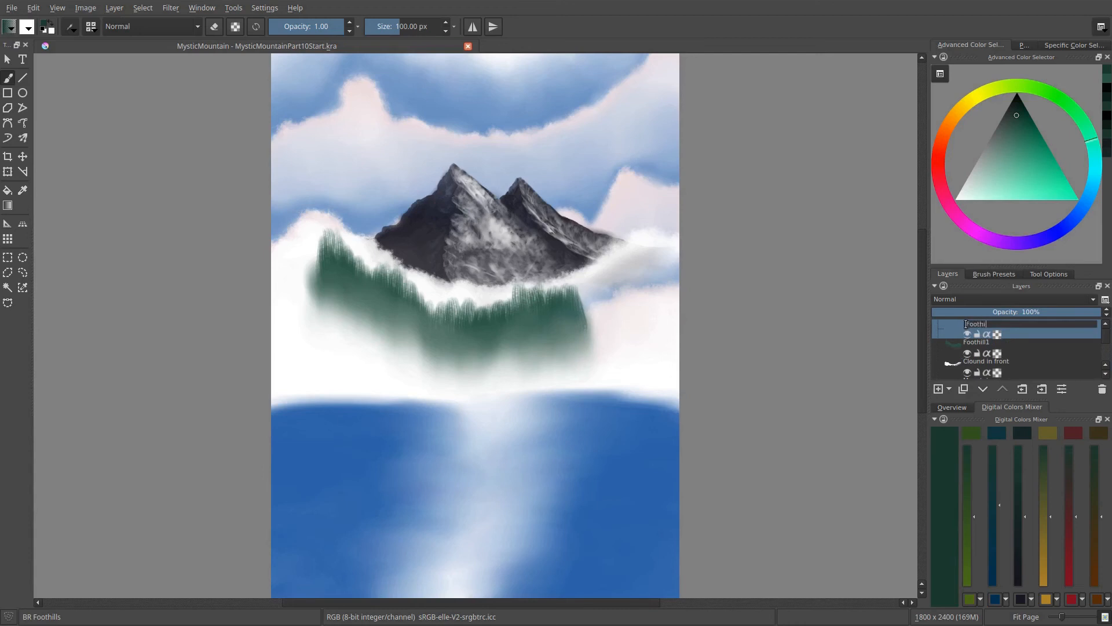
key(Return)
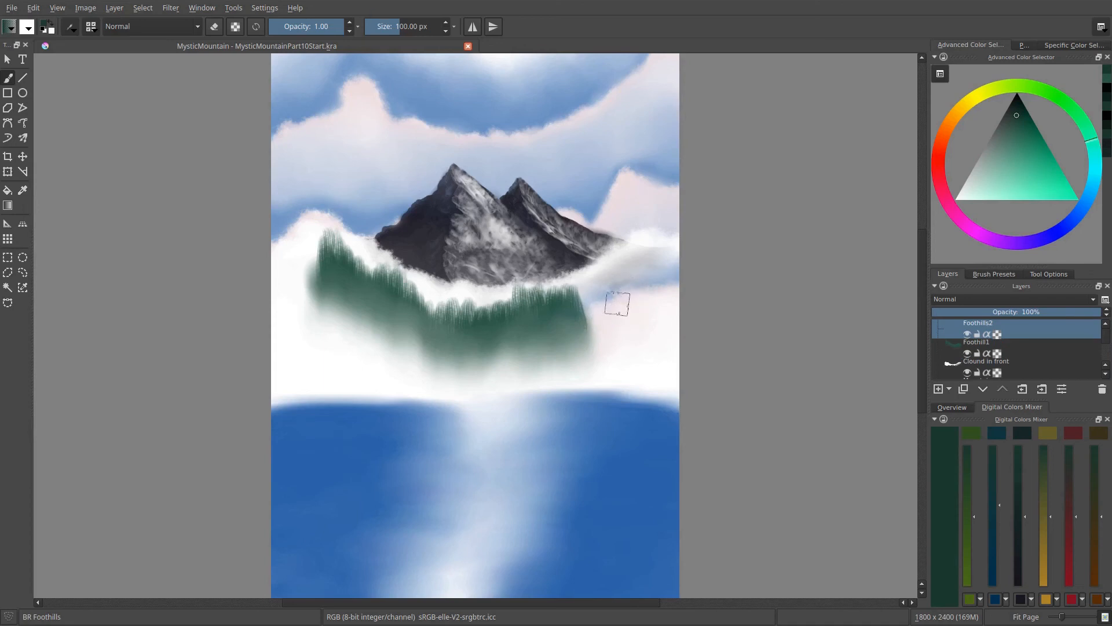
mouse_move(628, 297)
mouse_down()
mouse_move(614, 258)
mouse_move(590, 307)
mouse_move(490, 364)
mouse_move(448, 374)
mouse_move(442, 349)
mouse_move(360, 331)
mouse_move(614, 284)
mouse_move(542, 304)
mouse_up()
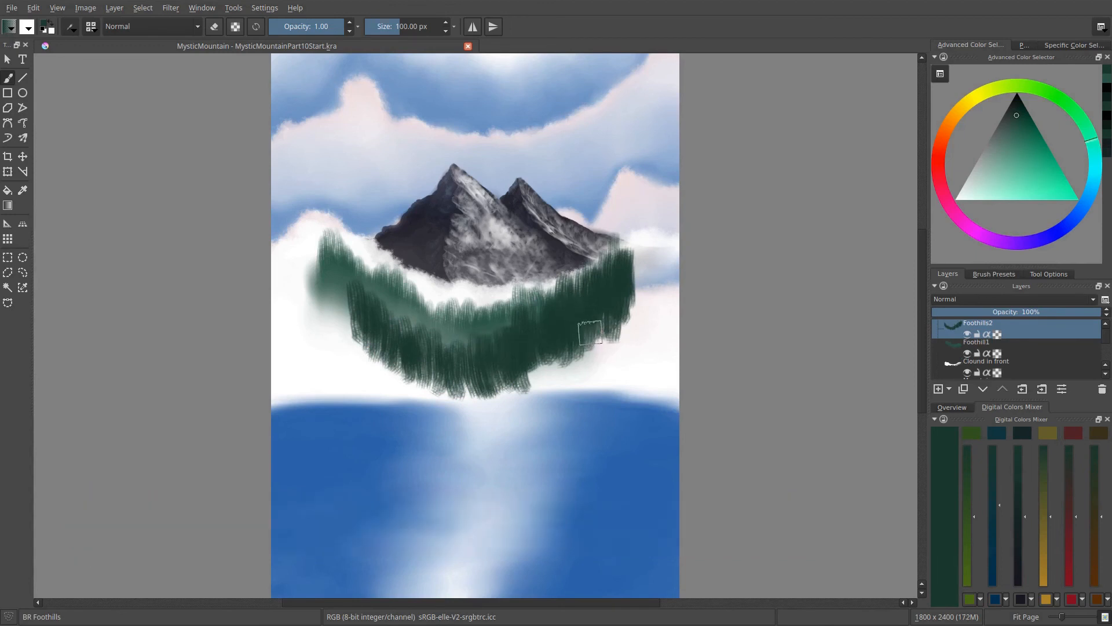
- Move the Foothills2 band slightly down and to the right with the Move Tool so the first range shows above it
key(t)
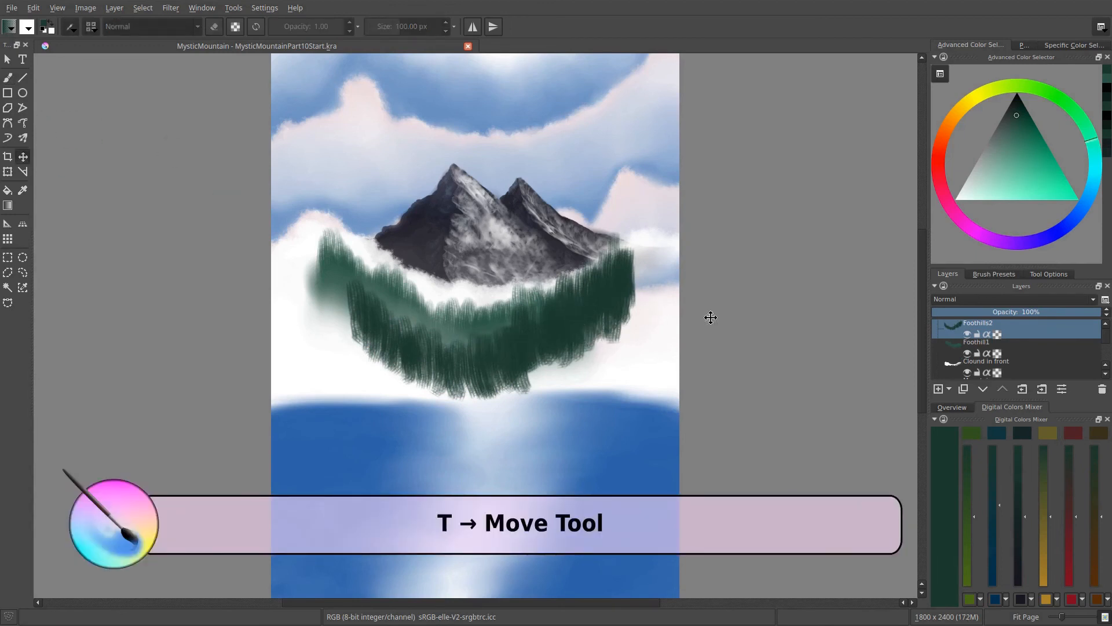
mouse_move(561, 334)
mouse_down()
mouse_move(564, 347)
mouse_move(553, 343)
mouse_up()
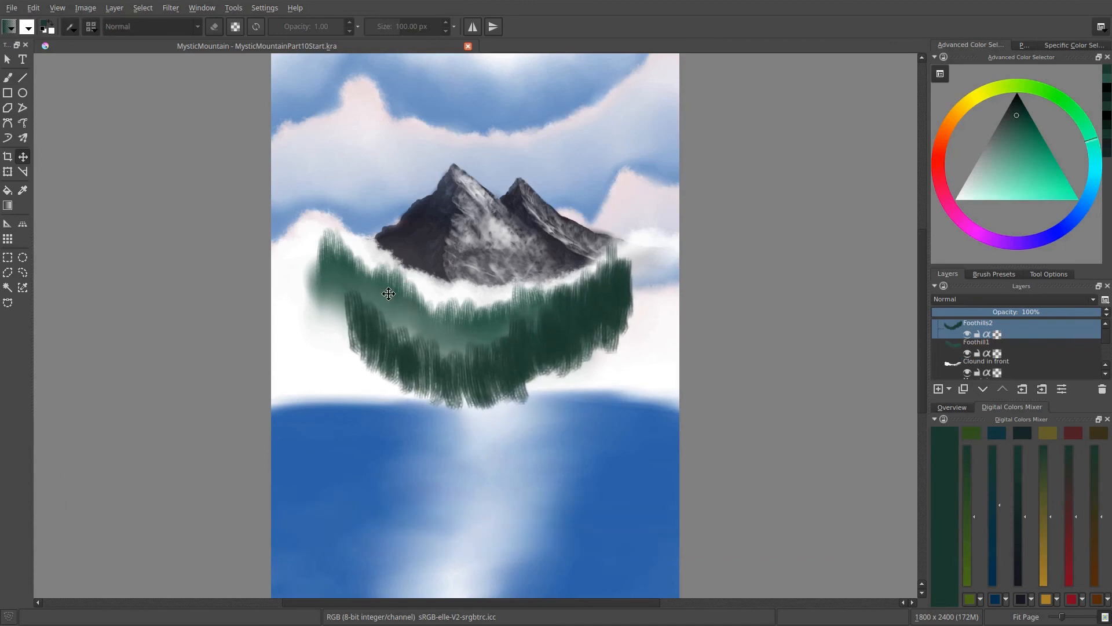
drag(402, 317, 403, 324)
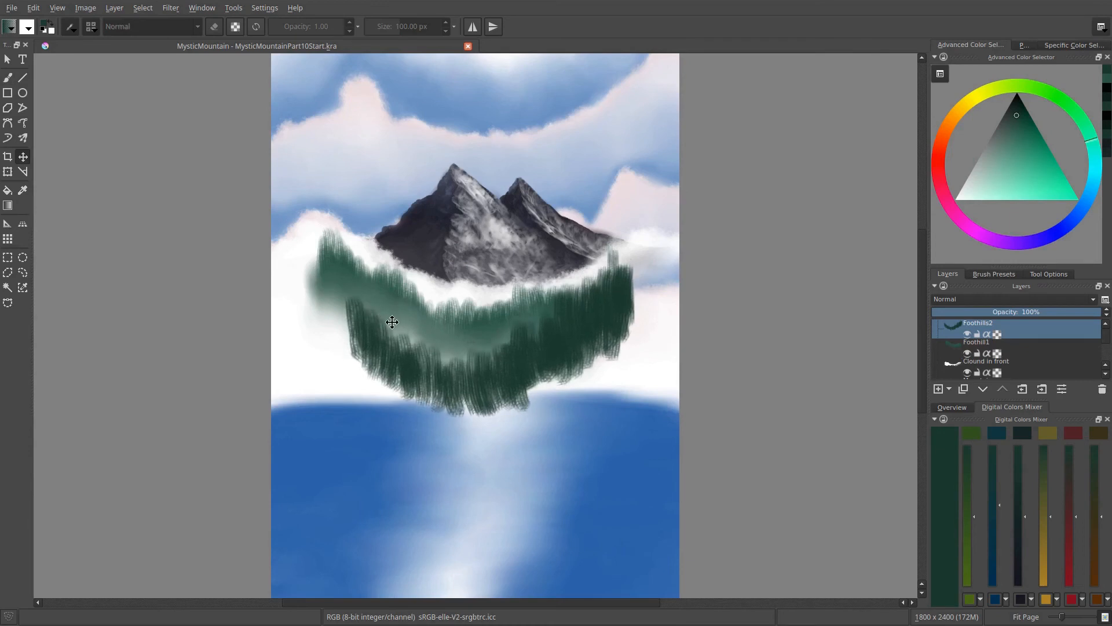
mouse_move(541, 349)
mouse_down()
mouse_move(537, 330)
mouse_move(550, 347)
mouse_move(569, 341)
mouse_move(559, 340)
mouse_up()
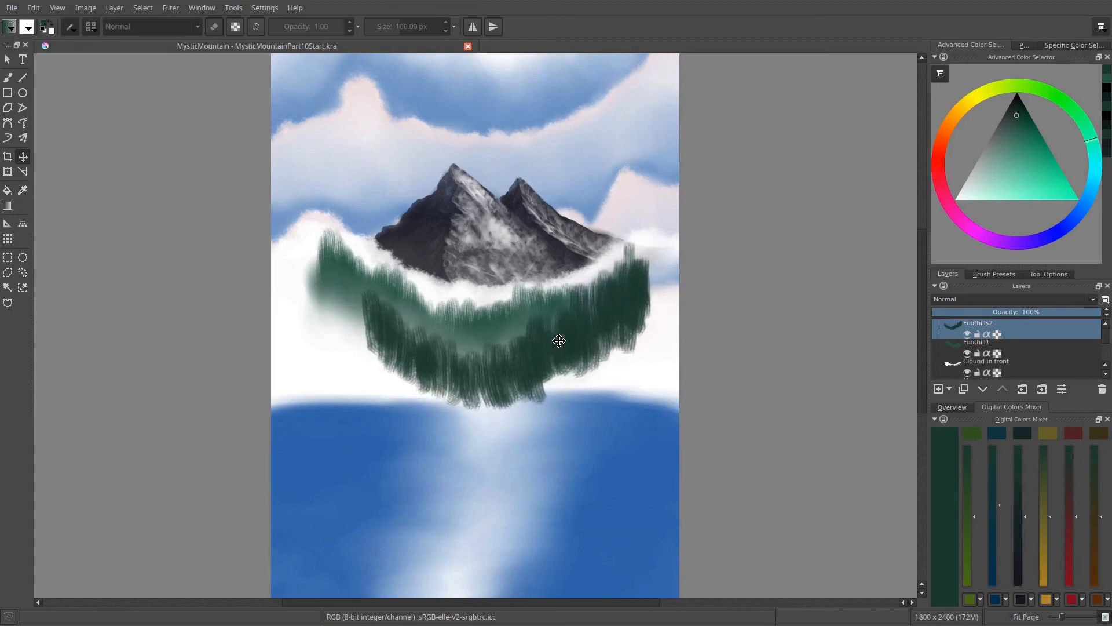
- Blend the lower part of the Foothills2 band downward into a soft mass with the BR 2in Blender brush
key(b)
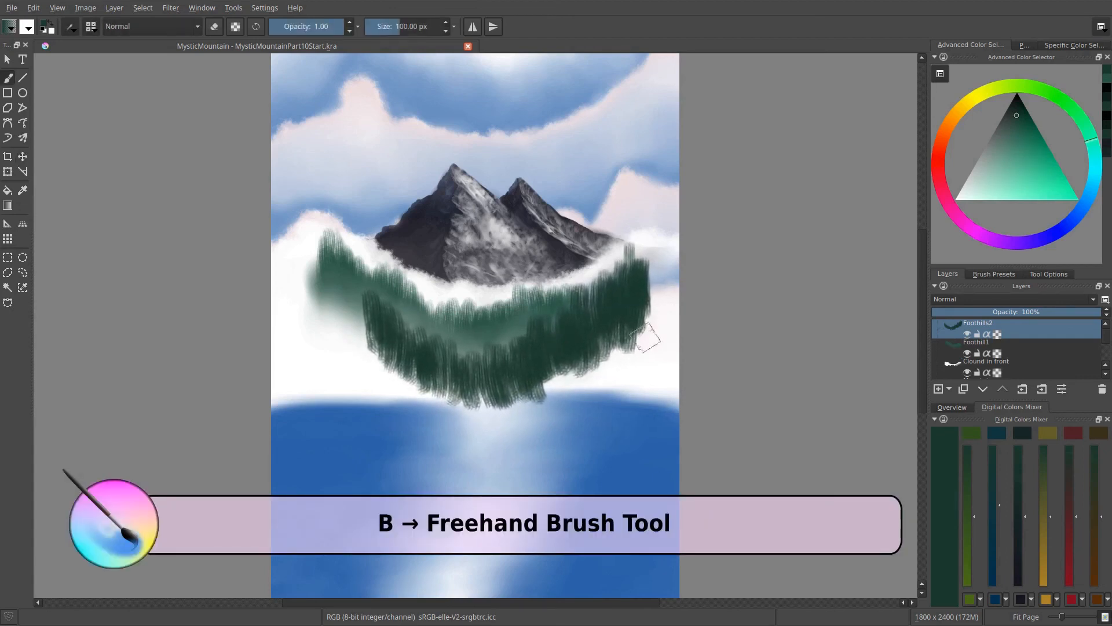
right_click(638, 319)
click(702, 303)
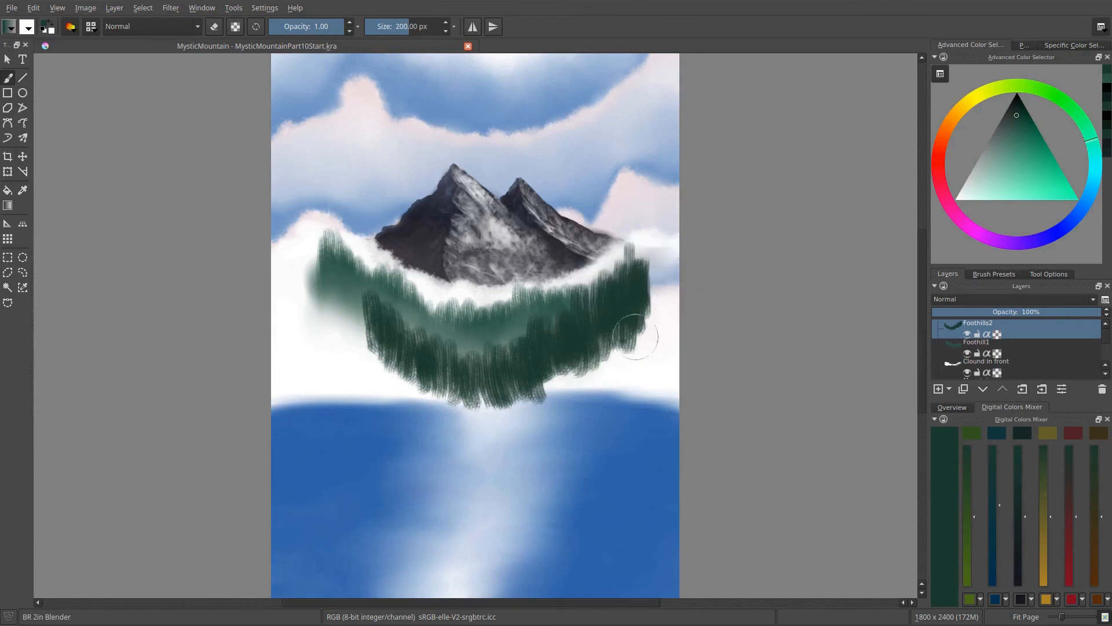
mouse_move(630, 316)
mouse_down()
mouse_move(637, 355)
mouse_move(622, 383)
mouse_move(607, 334)
mouse_move(579, 407)
mouse_move(583, 366)
mouse_move(528, 391)
mouse_move(550, 360)
mouse_move(550, 407)
mouse_move(546, 358)
mouse_move(552, 432)
mouse_move(523, 416)
mouse_move(509, 381)
mouse_move(500, 430)
mouse_move(480, 384)
mouse_move(480, 426)
mouse_move(454, 369)
mouse_move(445, 372)
mouse_move(449, 414)
mouse_move(457, 367)
mouse_move(456, 428)
mouse_move(439, 417)
mouse_move(423, 360)
mouse_move(410, 412)
mouse_move(384, 329)
mouse_move(375, 394)
mouse_move(398, 341)
mouse_move(417, 416)
mouse_move(429, 380)
mouse_move(459, 406)
mouse_move(484, 377)
mouse_move(487, 417)
mouse_move(520, 365)
mouse_move(542, 404)
mouse_move(559, 369)
mouse_move(533, 403)
mouse_move(497, 420)
mouse_move(472, 377)
mouse_move(460, 406)
mouse_move(443, 374)
mouse_up()
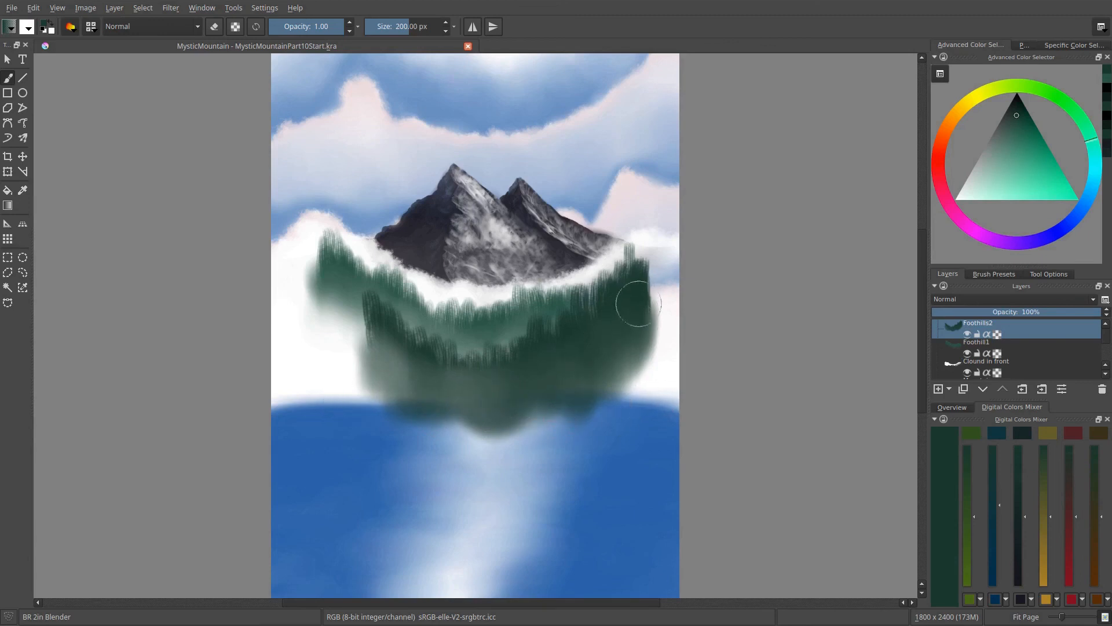
mouse_move(638, 304)
mouse_down()
mouse_move(633, 360)
mouse_move(620, 371)
mouse_move(612, 332)
mouse_move(605, 373)
mouse_move(579, 397)
mouse_up()
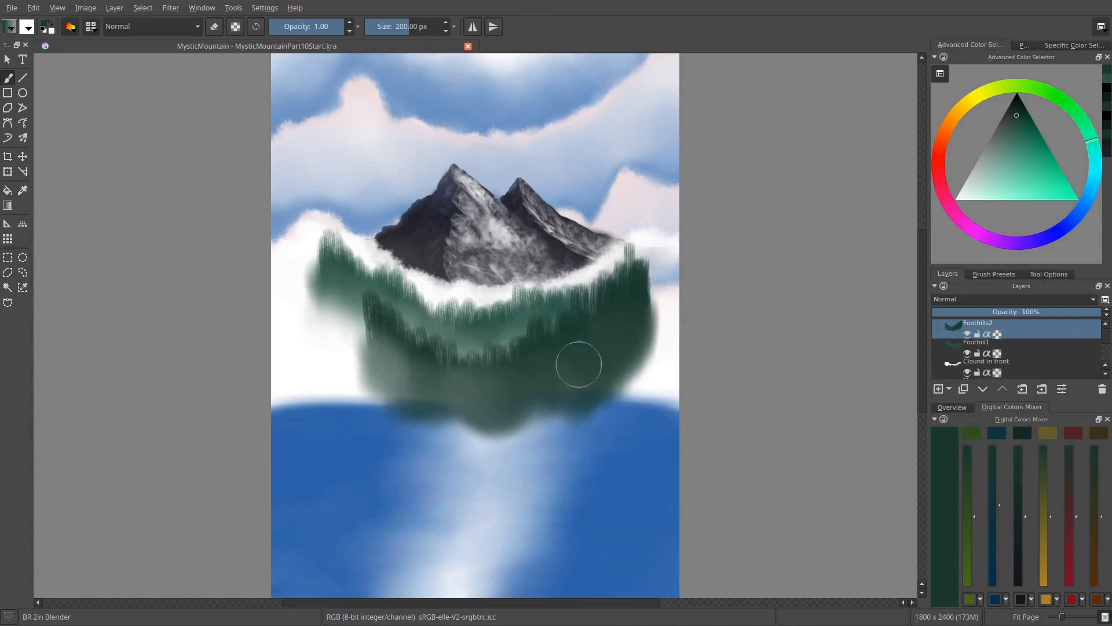
- Add a new layer above Foothills2 and name it Foothills3
click(939, 388)
double_click(972, 322)
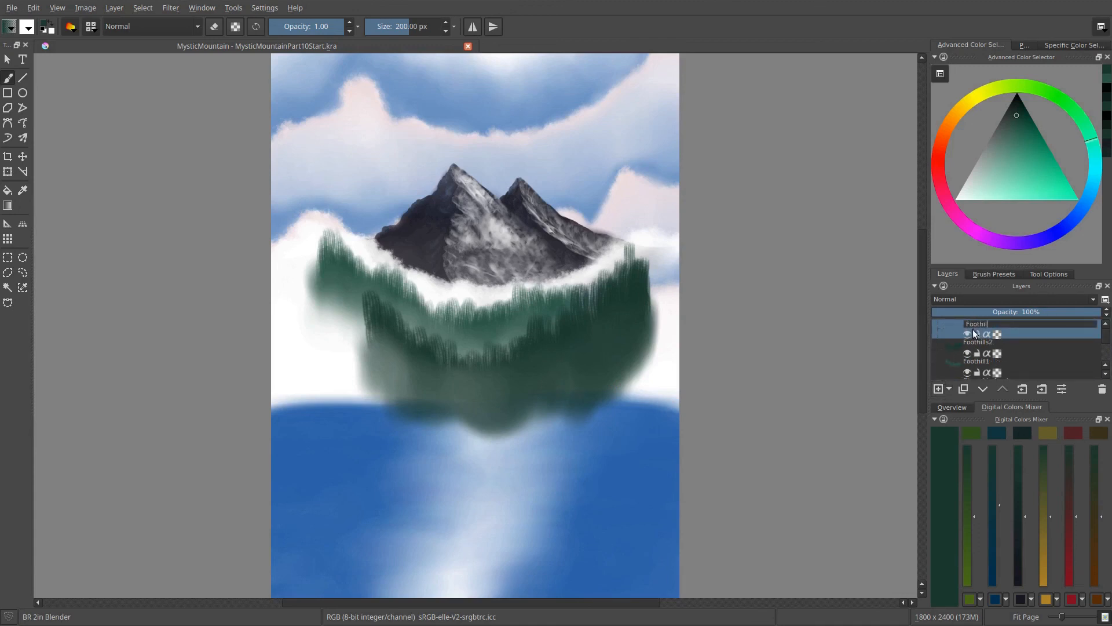
key(Return)
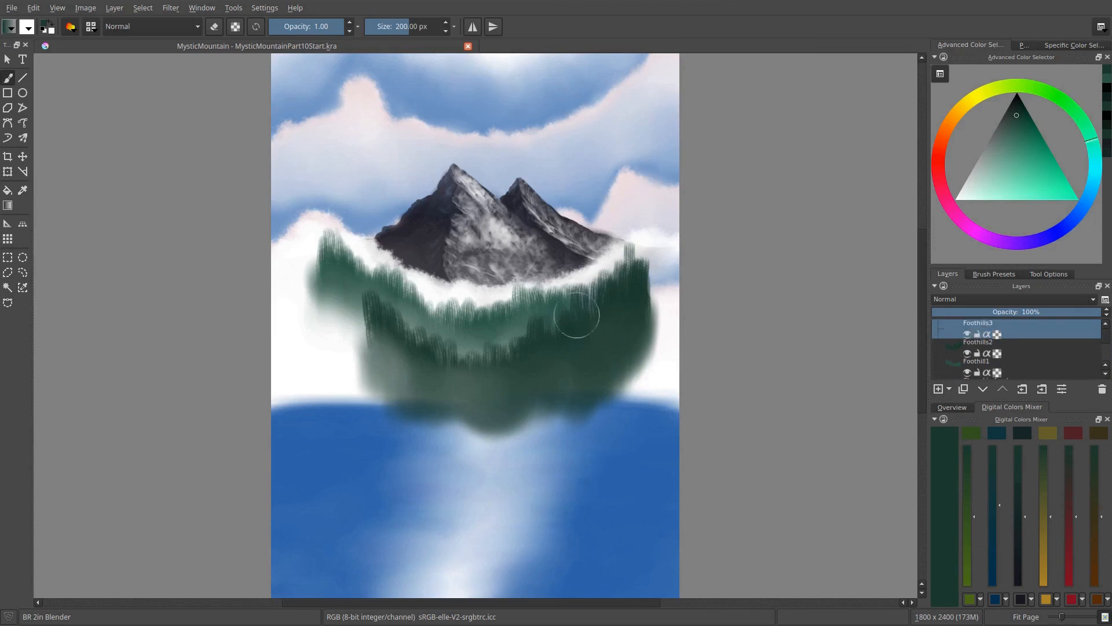
- Paint a foothill slope descending from the left side of the range with the BR Foothills brush in a green one step darker
right_click(588, 339)
click(617, 281)
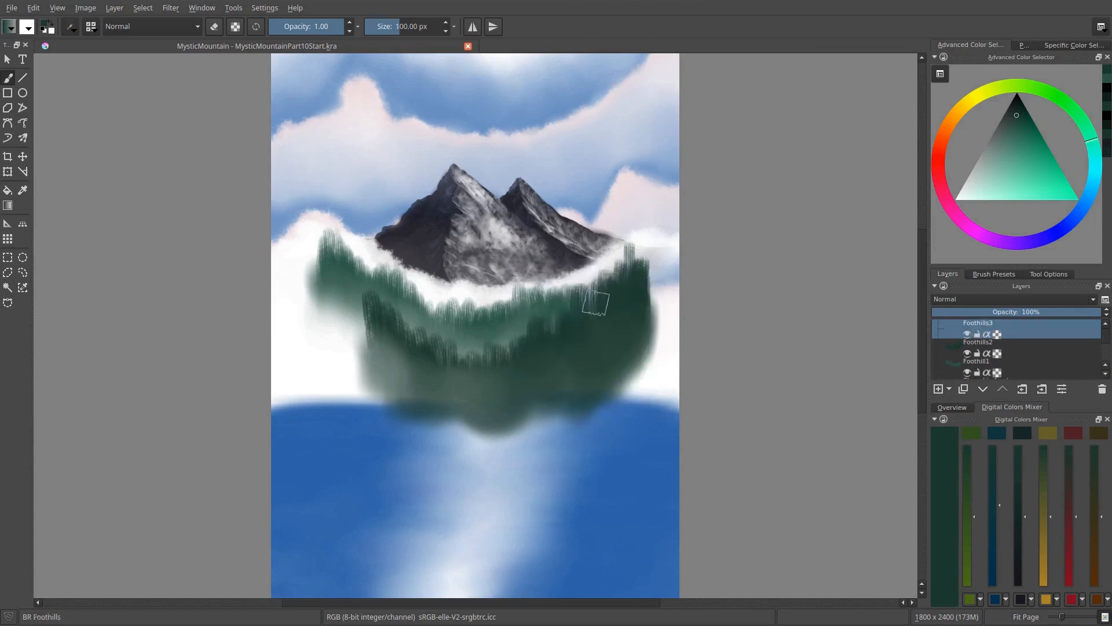
key(k)
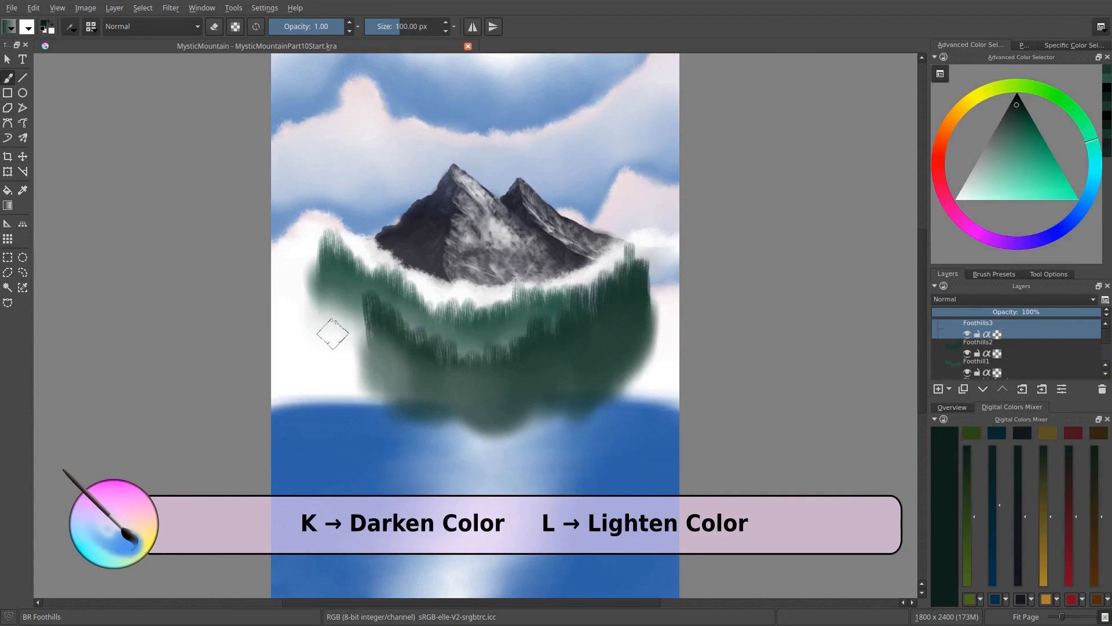
mouse_move(330, 365)
mouse_down()
mouse_move(325, 290)
mouse_move(328, 364)
mouse_move(377, 367)
mouse_move(440, 400)
mouse_up()
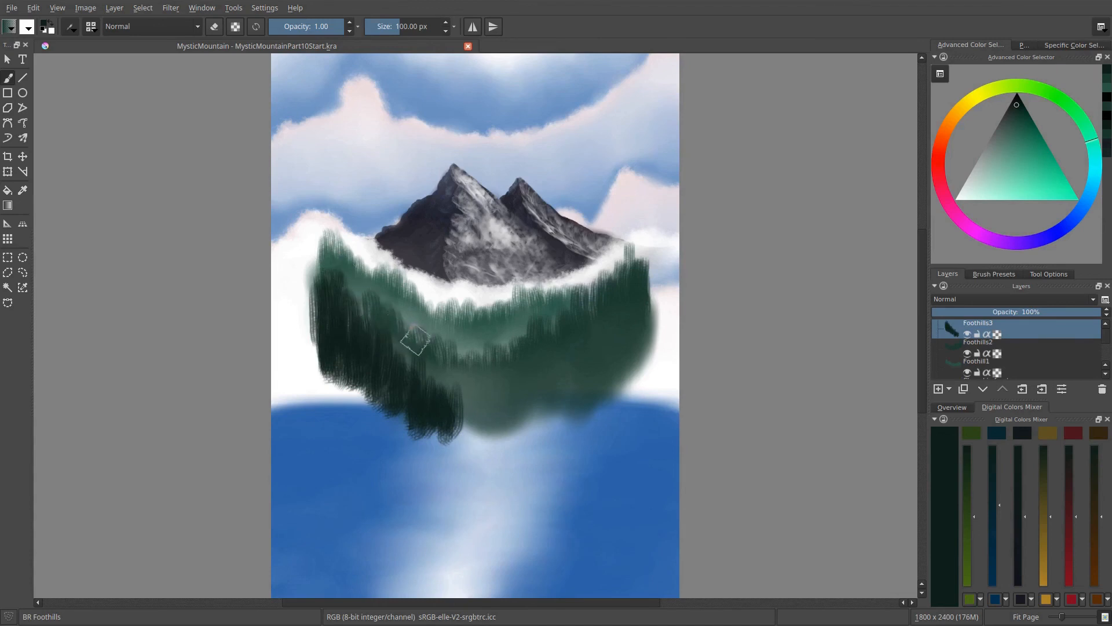
- Nudge the Foothills3 slope slightly down, and extend it to the right with short vertical brush strokes along the base of the foothills
key(t)
drag(367, 357, 368, 361)
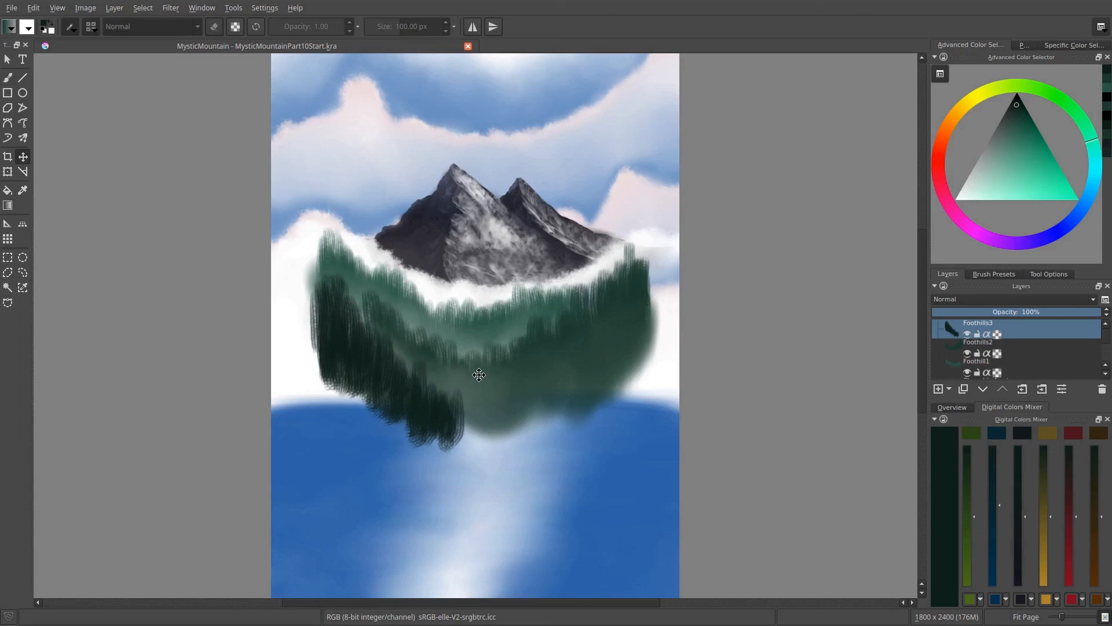
key(b)
mouse_move(479, 380)
mouse_down()
mouse_move(466, 443)
mouse_move(509, 397)
mouse_move(519, 426)
mouse_move(541, 371)
mouse_move(577, 416)
mouse_up()
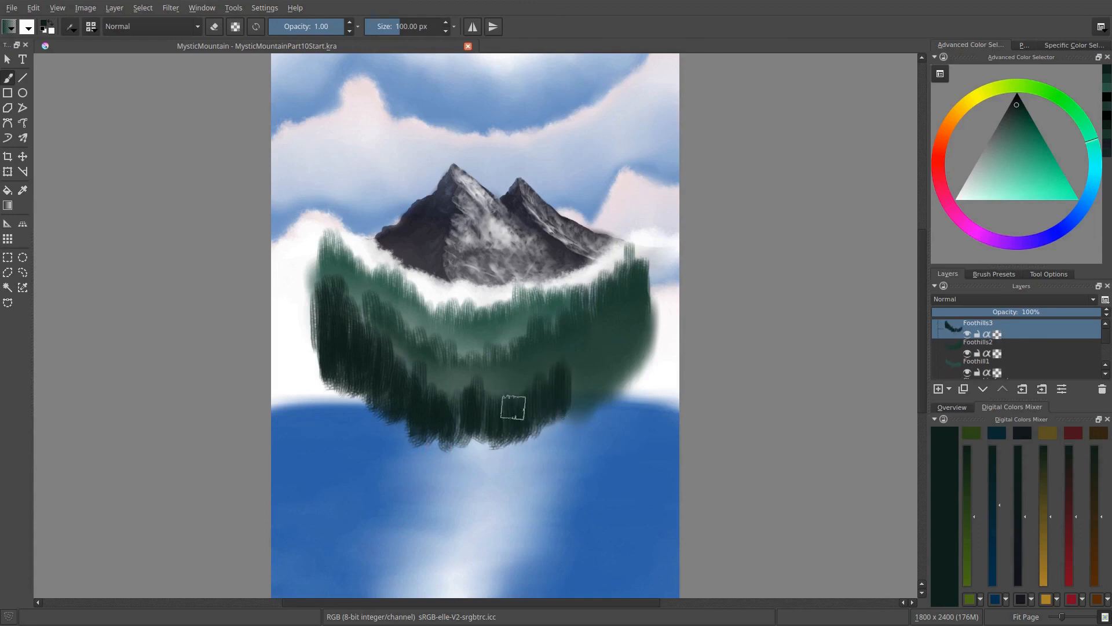
mouse_move(451, 422)
mouse_down()
mouse_move(493, 388)
mouse_move(504, 387)
mouse_move(508, 416)
mouse_move(526, 387)
mouse_move(497, 416)
mouse_move(552, 413)
mouse_move(567, 359)
mouse_move(581, 378)
mouse_move(576, 421)
mouse_move(592, 405)
mouse_move(590, 359)
mouse_move(558, 399)
mouse_move(554, 371)
mouse_move(535, 373)
mouse_move(526, 399)
mouse_move(498, 388)
mouse_move(452, 415)
mouse_move(465, 409)
mouse_move(483, 489)
mouse_move(397, 430)
mouse_move(443, 364)
mouse_move(461, 413)
mouse_move(461, 370)
mouse_move(433, 415)
mouse_up()
drag(459, 380, 459, 420)
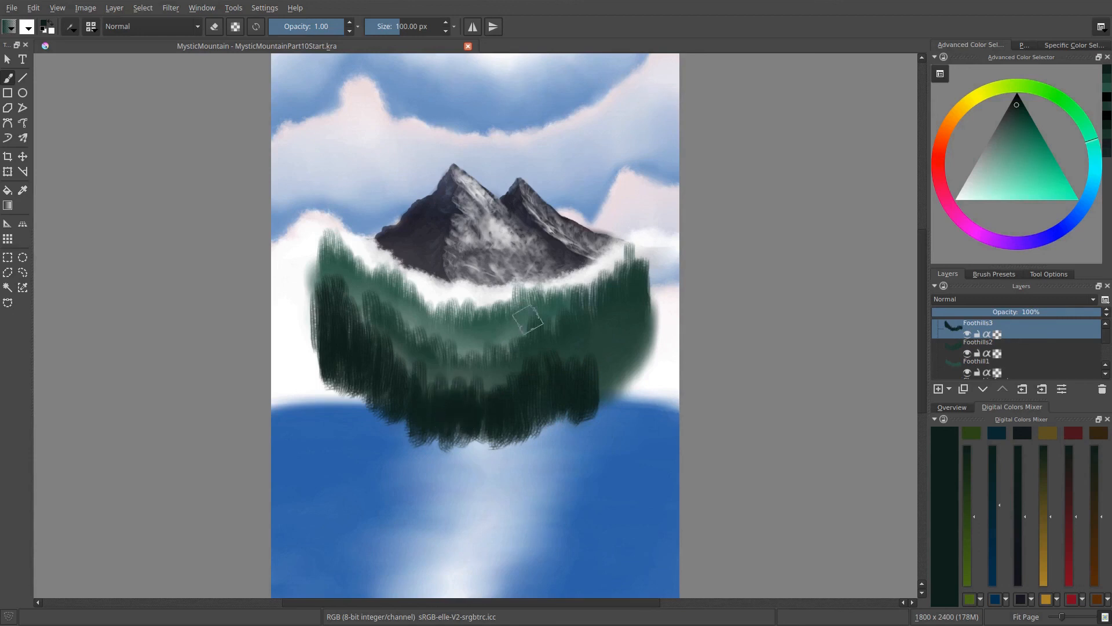
- Blend the lower edge of the Foothills3 band down over the water with the BR 2in Blender brush
right_click(506, 351)
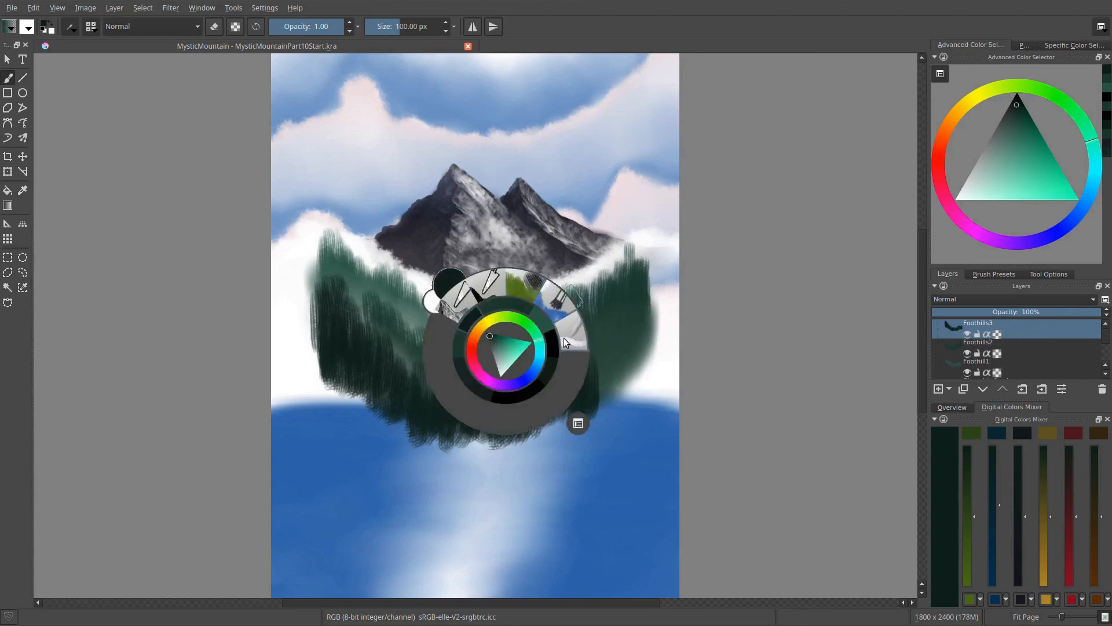
click(564, 338)
mouse_move(329, 352)
mouse_down()
mouse_move(336, 422)
mouse_move(332, 343)
mouse_move(351, 443)
mouse_move(363, 373)
mouse_move(388, 429)
mouse_move(398, 405)
mouse_move(414, 448)
mouse_move(431, 418)
mouse_move(516, 447)
mouse_move(430, 423)
mouse_move(450, 440)
mouse_move(469, 416)
mouse_move(507, 438)
mouse_move(527, 428)
mouse_up()
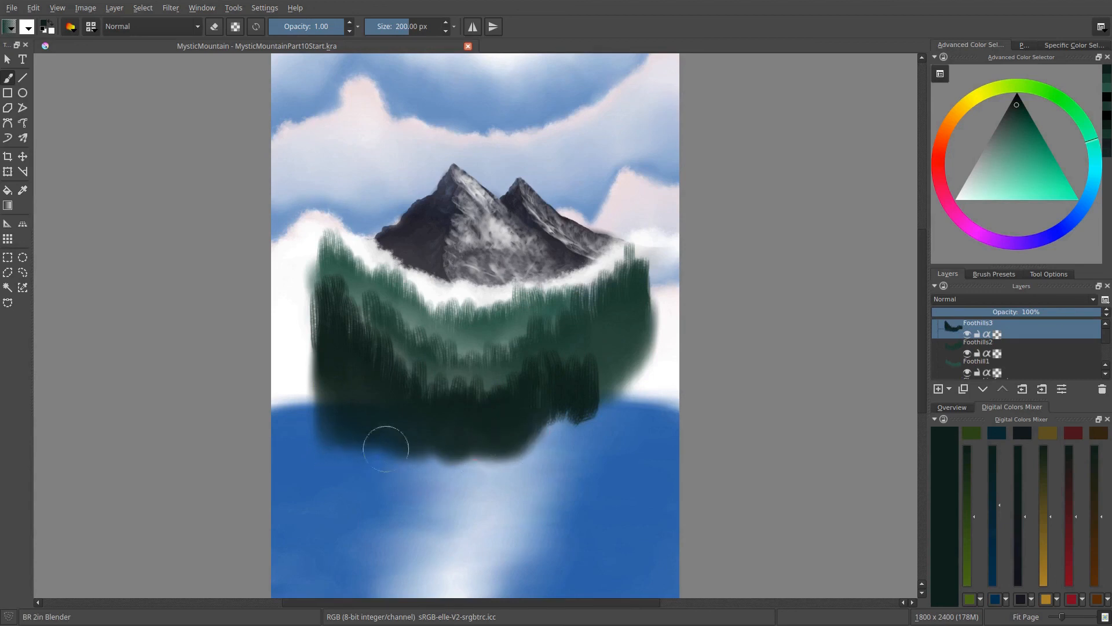
mouse_move(385, 448)
mouse_down()
mouse_move(481, 442)
mouse_move(403, 434)
mouse_move(569, 408)
mouse_move(561, 395)
mouse_move(566, 422)
mouse_move(586, 421)
mouse_move(584, 397)
mouse_move(571, 460)
mouse_move(553, 417)
mouse_move(546, 441)
mouse_move(522, 424)
mouse_move(506, 448)
mouse_move(454, 439)
mouse_move(467, 436)
mouse_move(390, 439)
mouse_move(323, 375)
mouse_move(330, 427)
mouse_move(338, 361)
mouse_move(341, 435)
mouse_move(373, 303)
mouse_move(388, 397)
mouse_up()
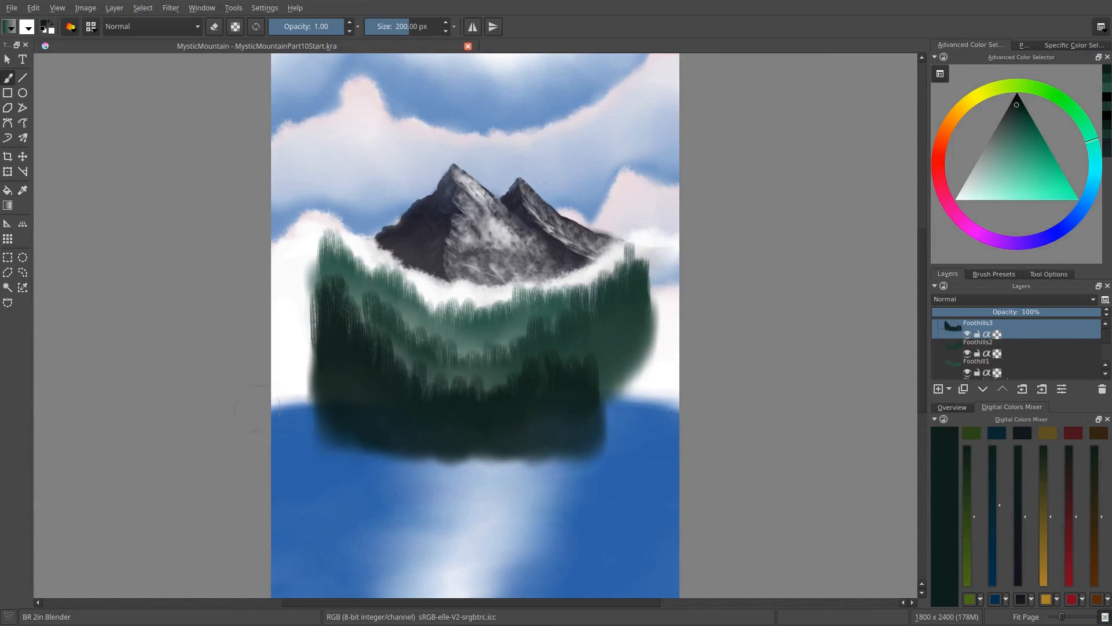